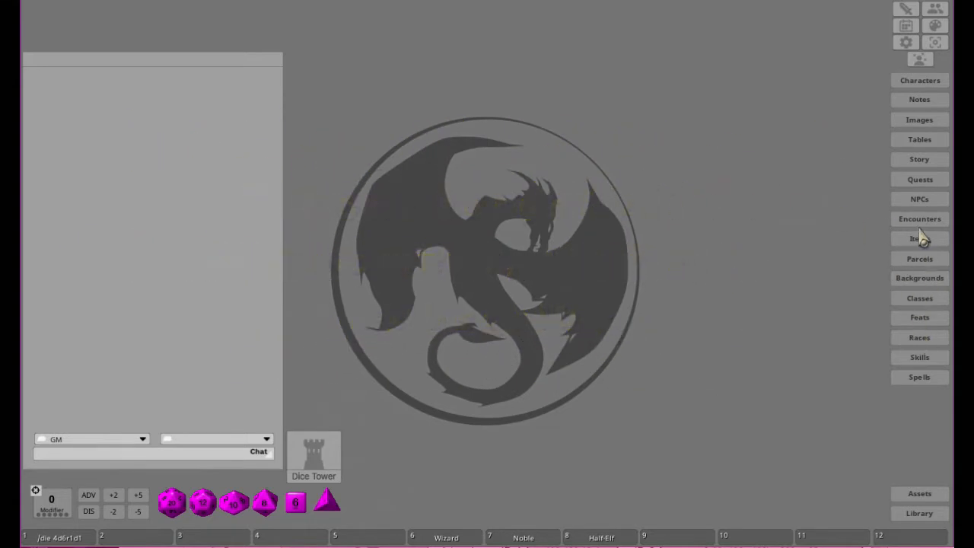
- Open the Spells list and then the Items list to see their records, closing each one
left_click(922, 379)
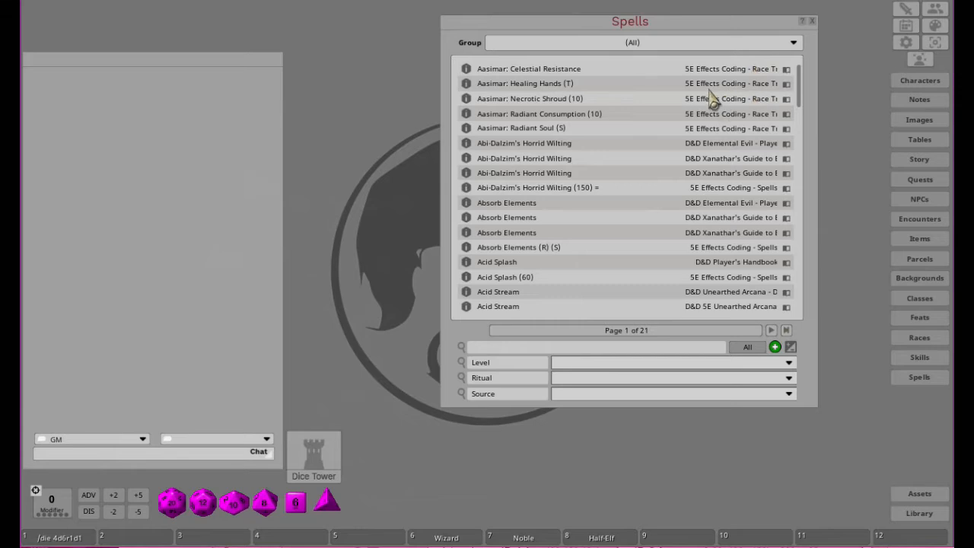
left_click(813, 22)
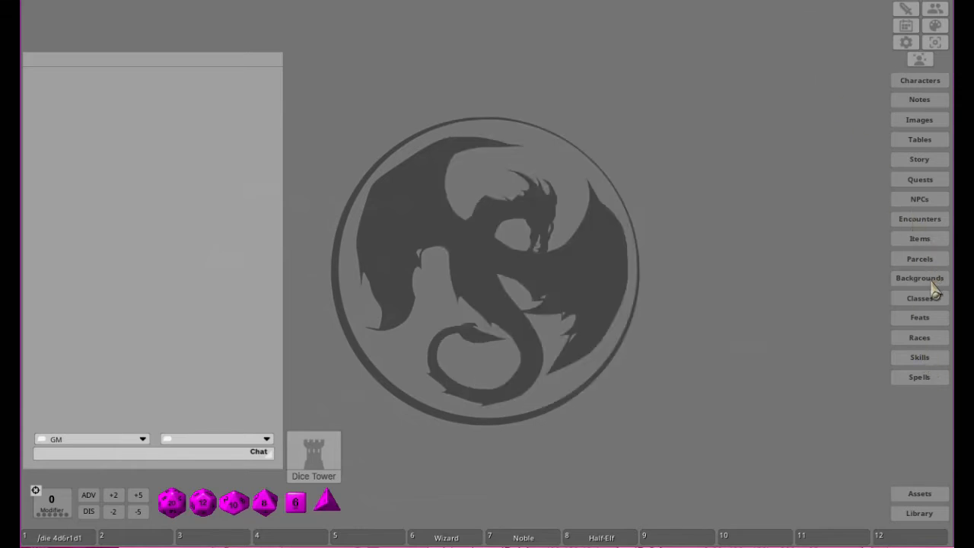
left_click(919, 240)
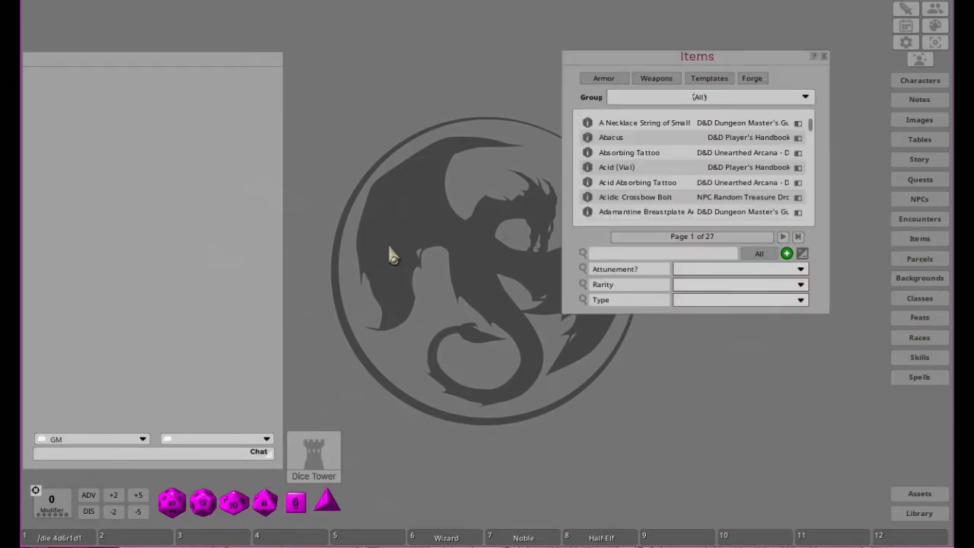
left_click(824, 58)
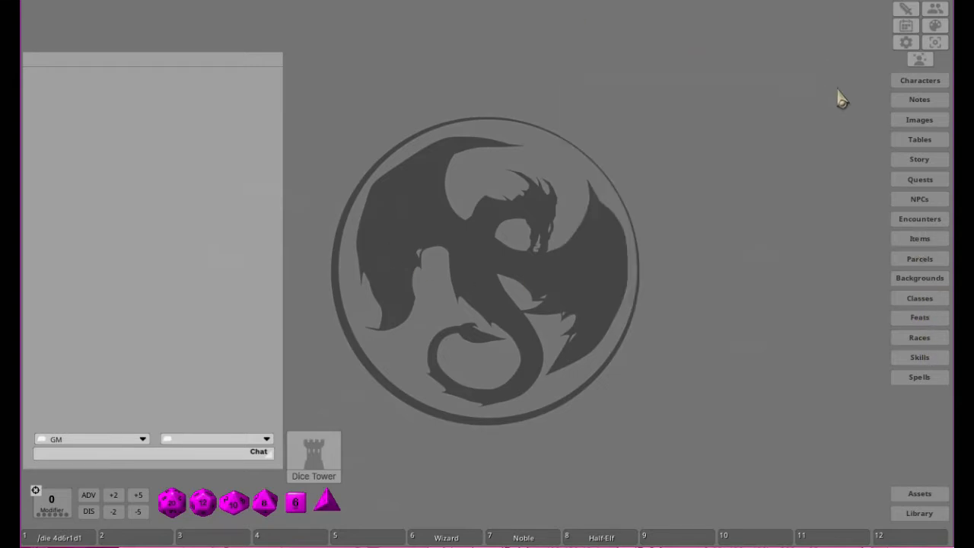
- Review the data modules available for activation in the Library, and close both windows
left_click(921, 517)
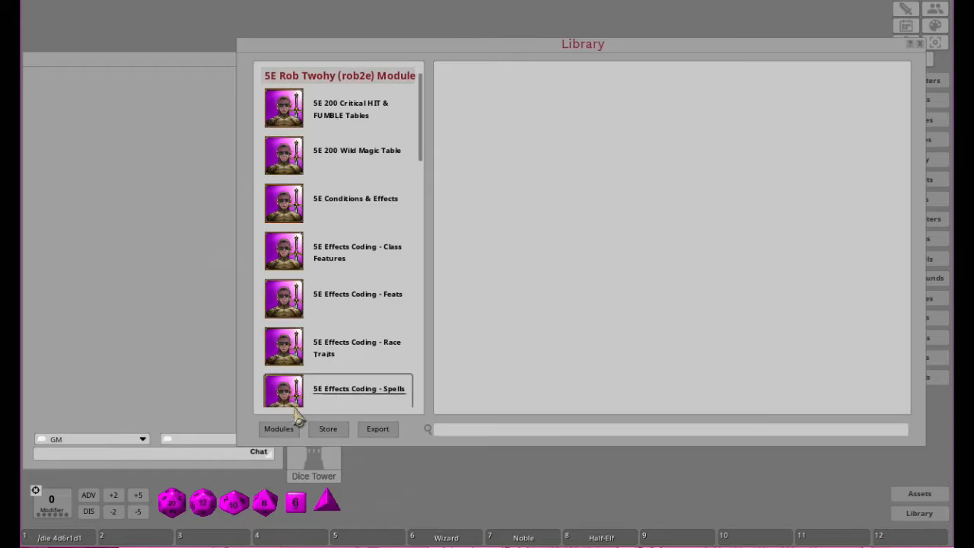
left_click(280, 429)
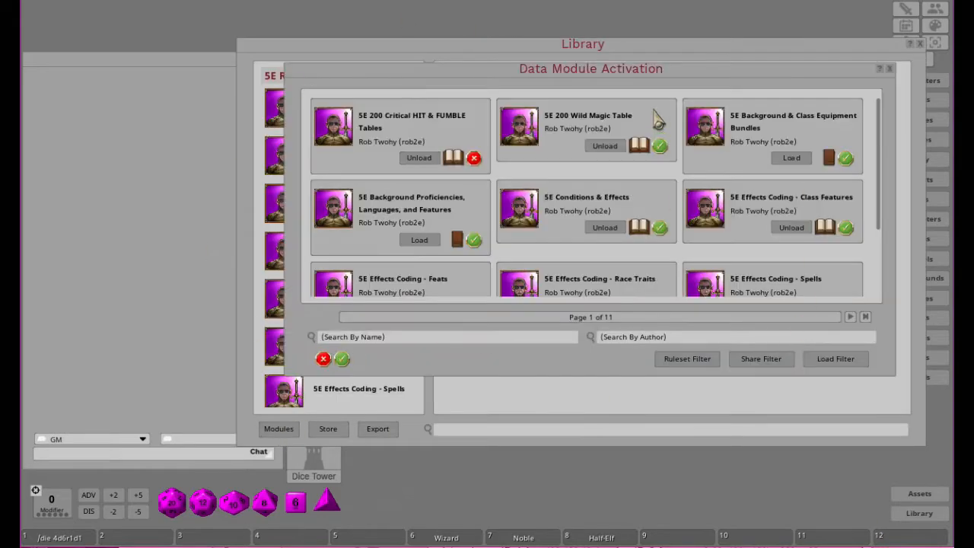
left_click(892, 69)
left_click(919, 44)
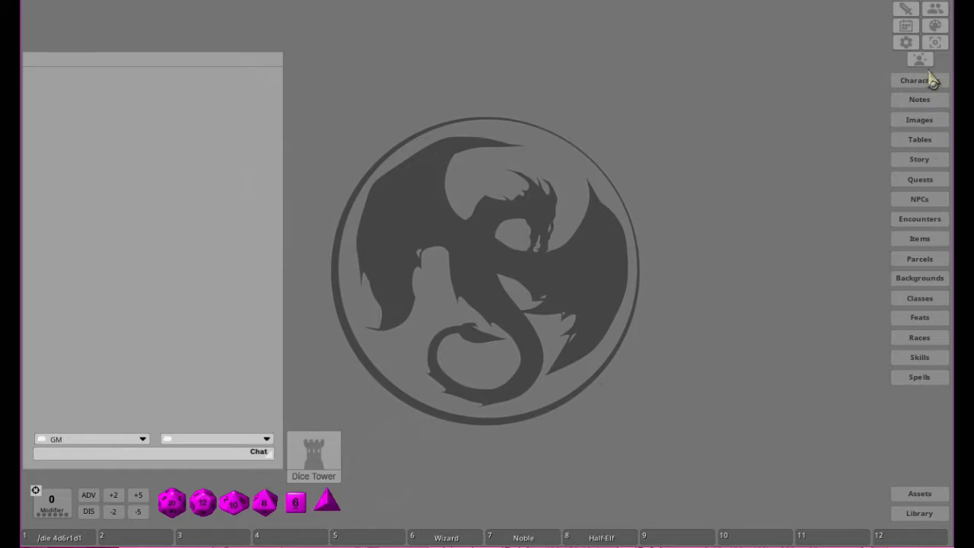
- Reopen the Library, shift its window aside to view the loaded modules, and close it
left_click(920, 512)
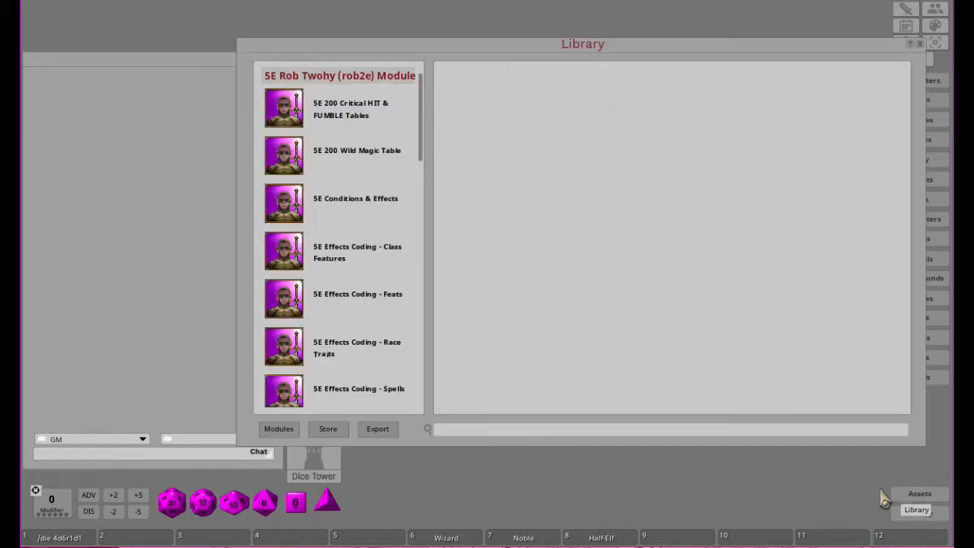
left_click_drag(601, 55, 466, 44)
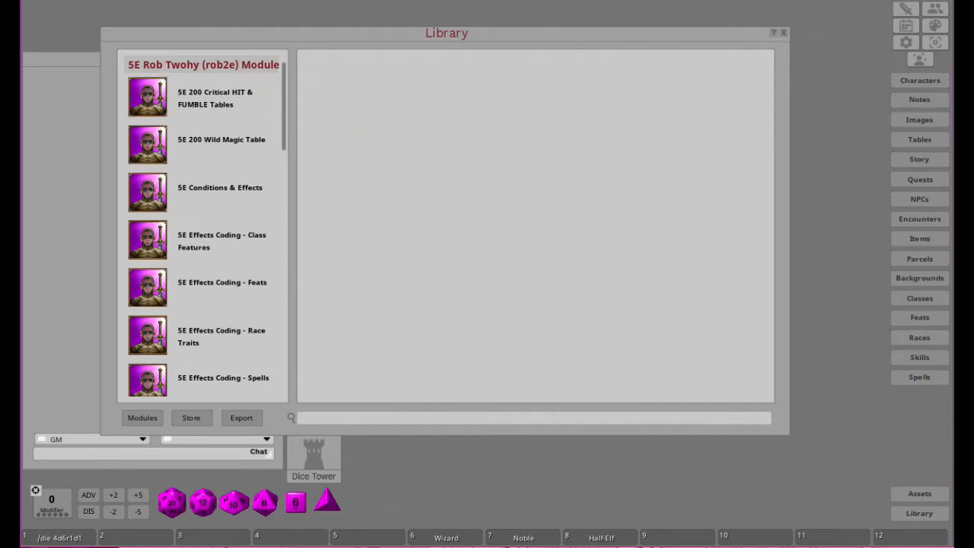
left_click(784, 33)
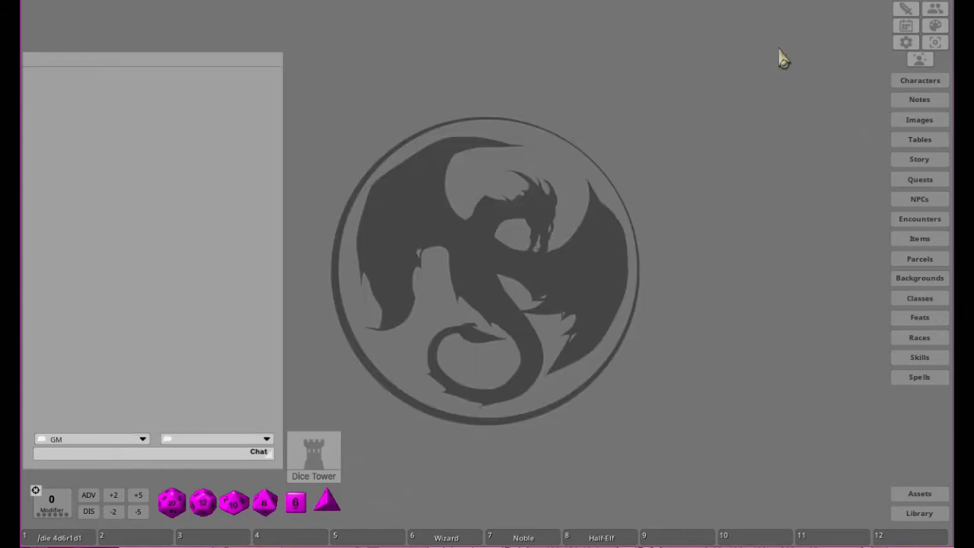
- Open the sidebar configuration from the campaign options and clear all record buttons from the sidebar
left_click(906, 42)
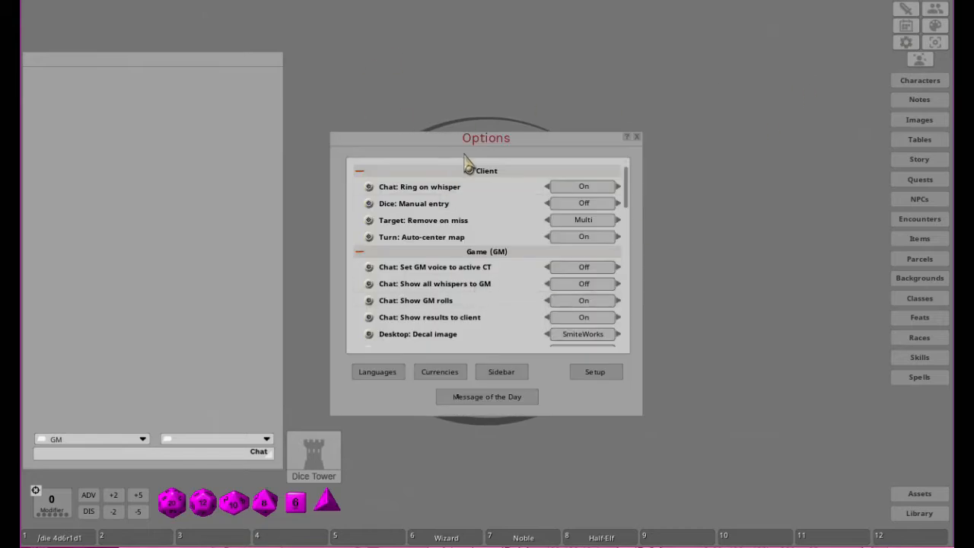
left_click_drag(465, 139, 455, 80)
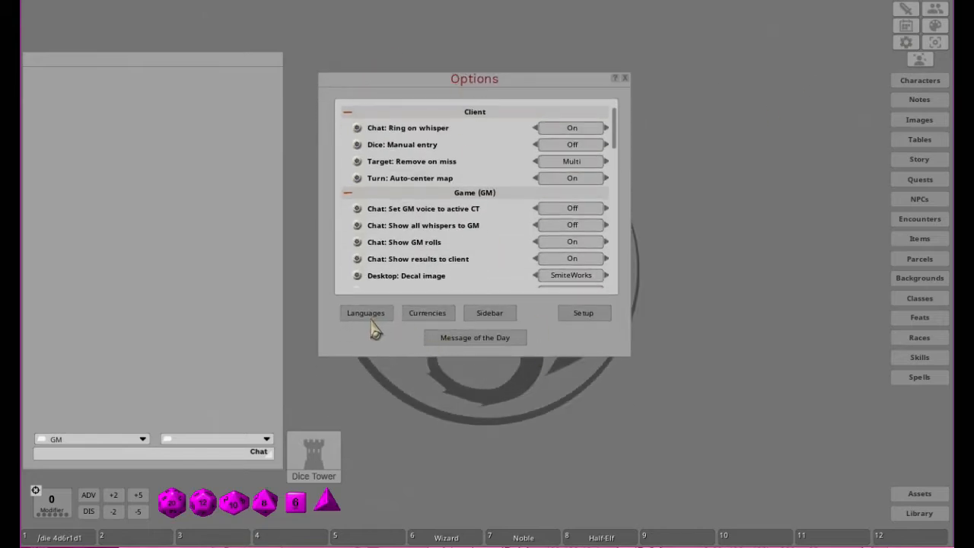
left_click(493, 323)
left_click_drag(460, 169, 642, 28)
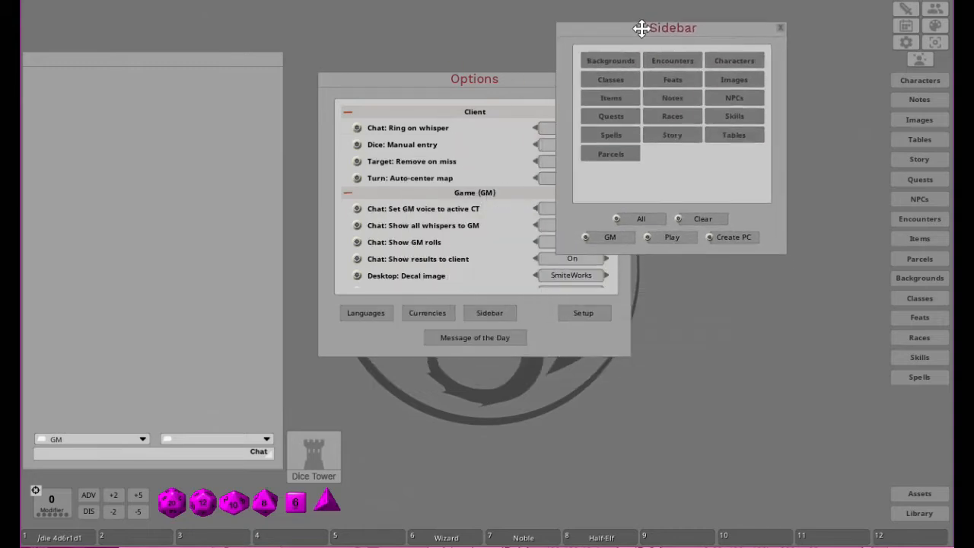
left_click(701, 219)
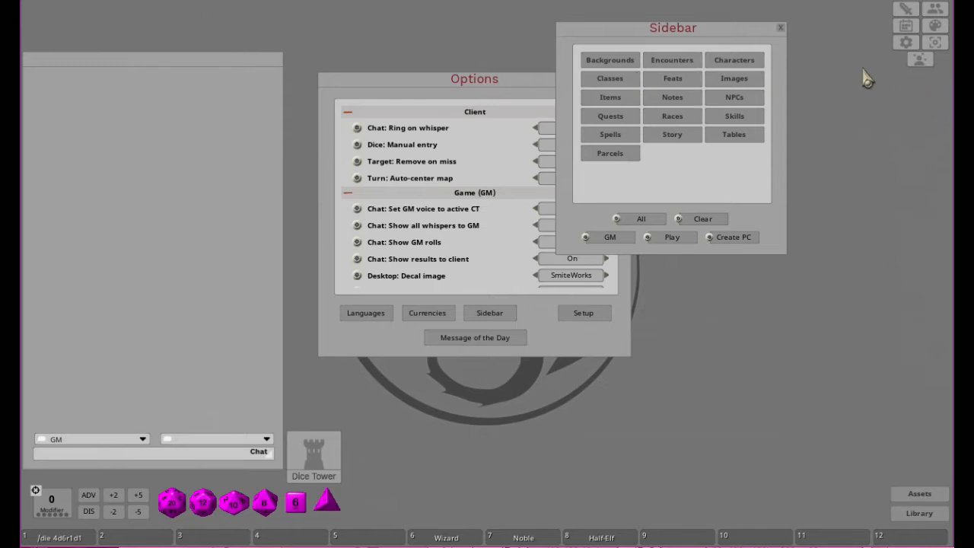
- Toggle the Backgrounds, Encounters and Characters sidebar buttons on and off again
left_click(606, 61)
left_click(683, 62)
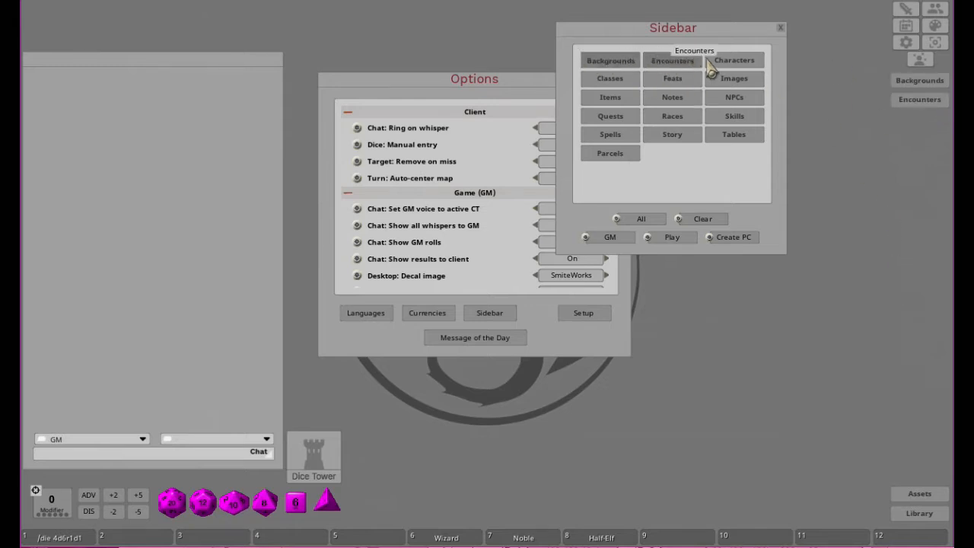
left_click(737, 61)
left_click(614, 63)
left_click(654, 66)
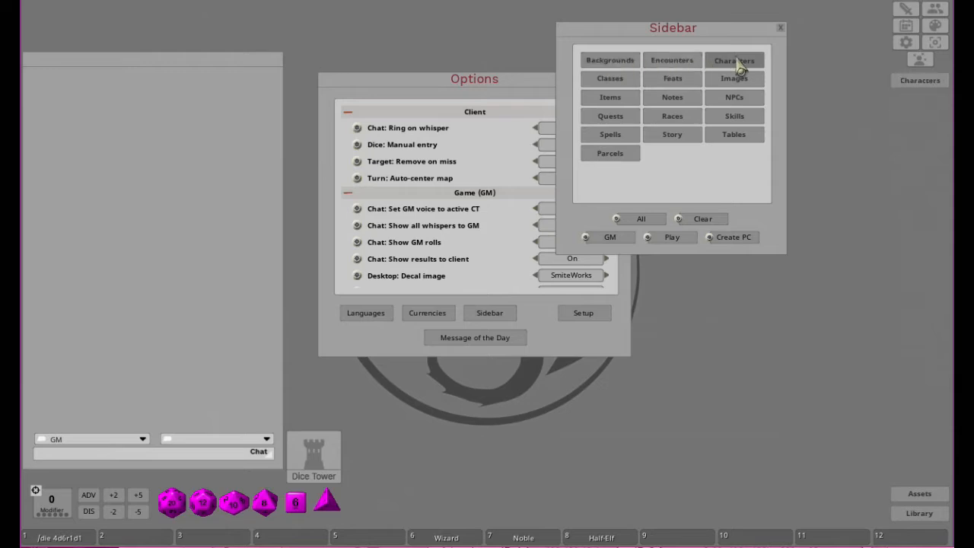
left_click(736, 61)
- Show all sidebar buttons, try the GM, Play and Create PC presets, and clear the sidebar again
left_click(639, 220)
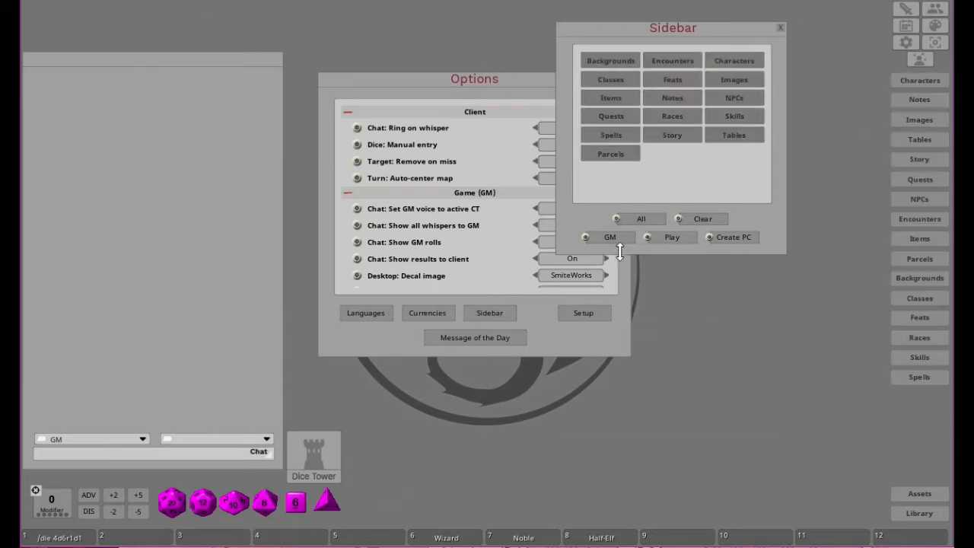
left_click(608, 241)
left_click(742, 239)
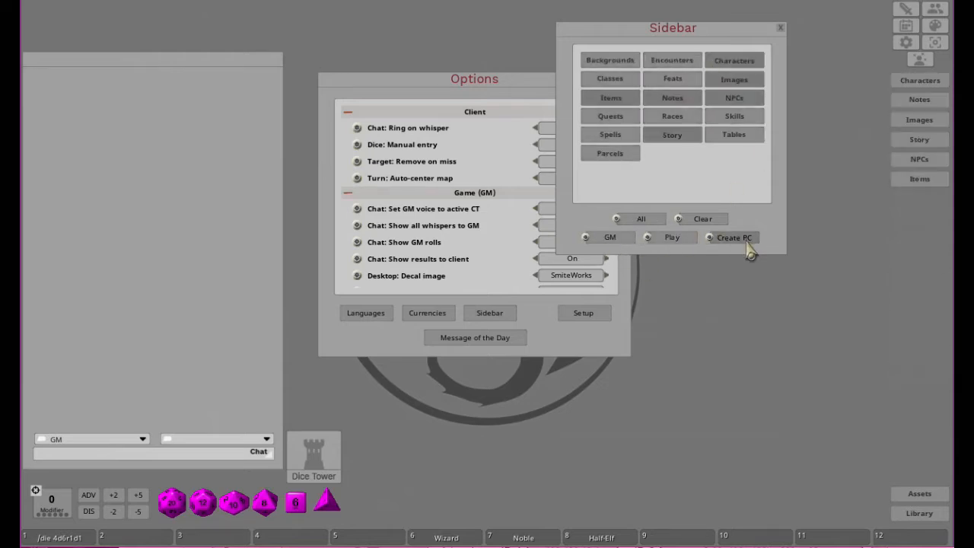
left_click(702, 221)
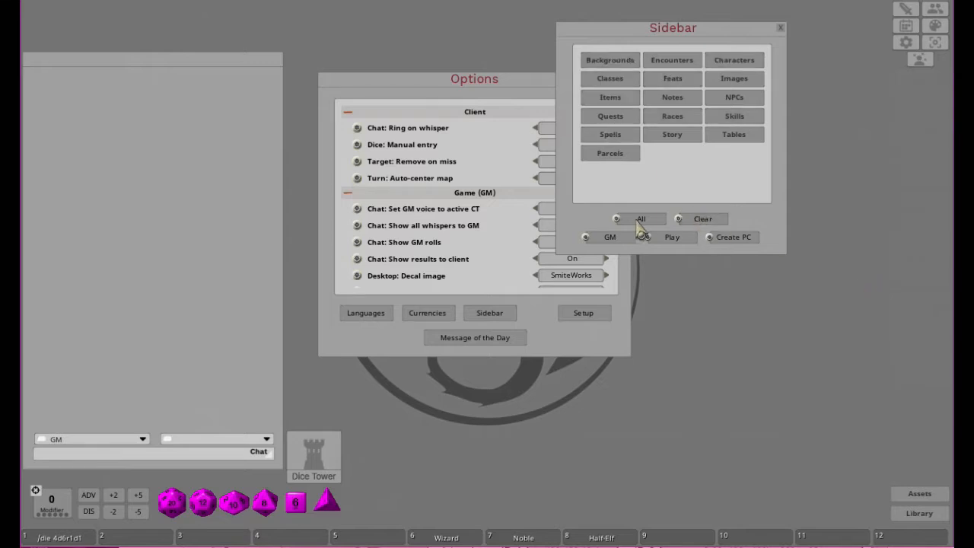
- Show all sidebar buttons, try the GM preset, restore the full set and close the sidebar configuration
left_click(641, 220)
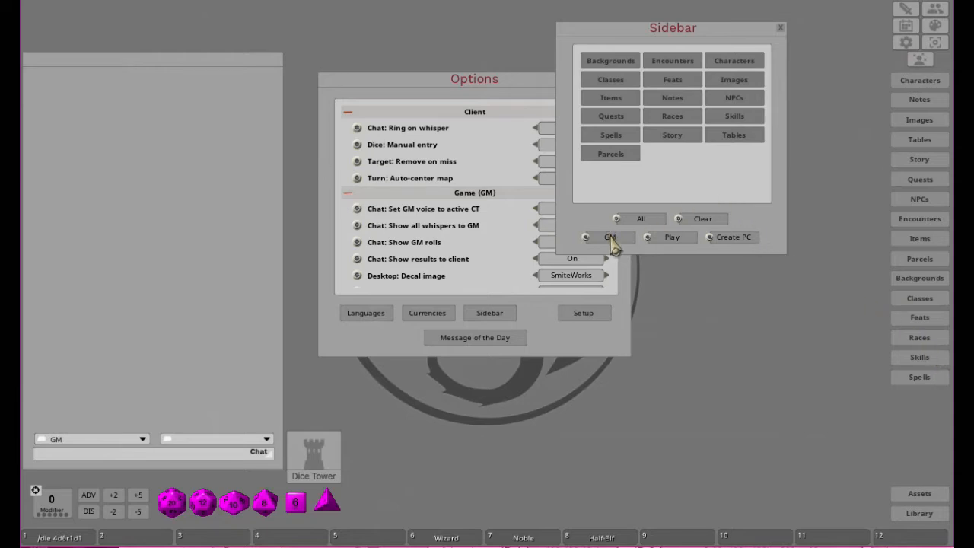
left_click(611, 238)
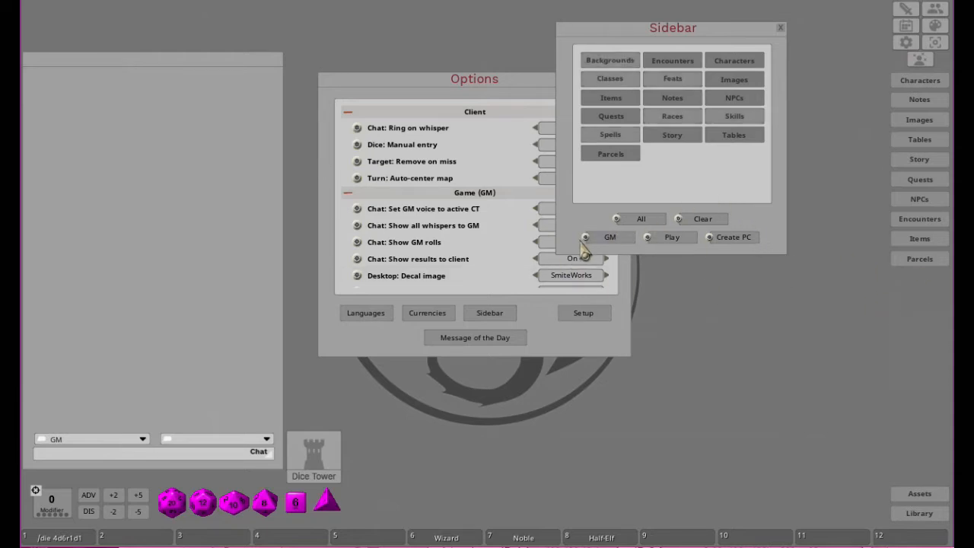
left_click(642, 220)
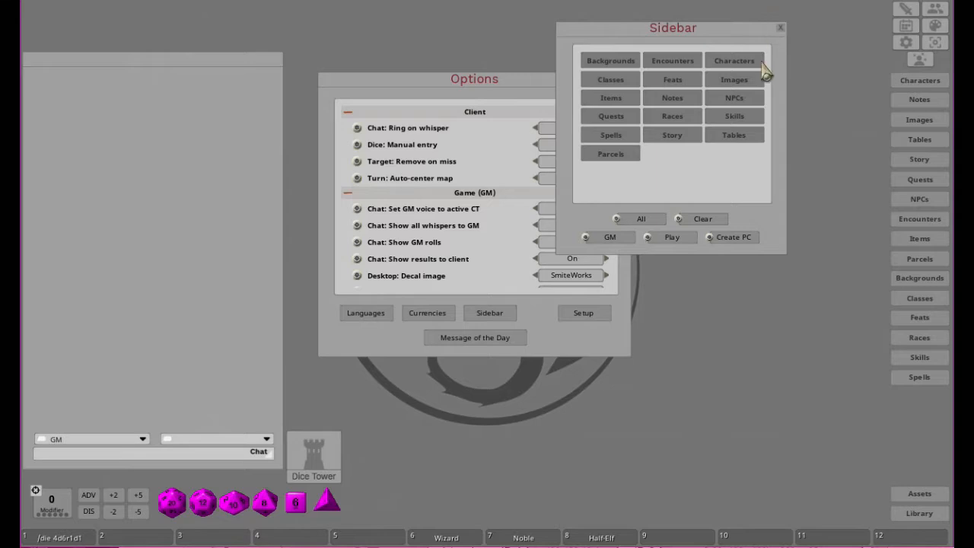
left_click(780, 29)
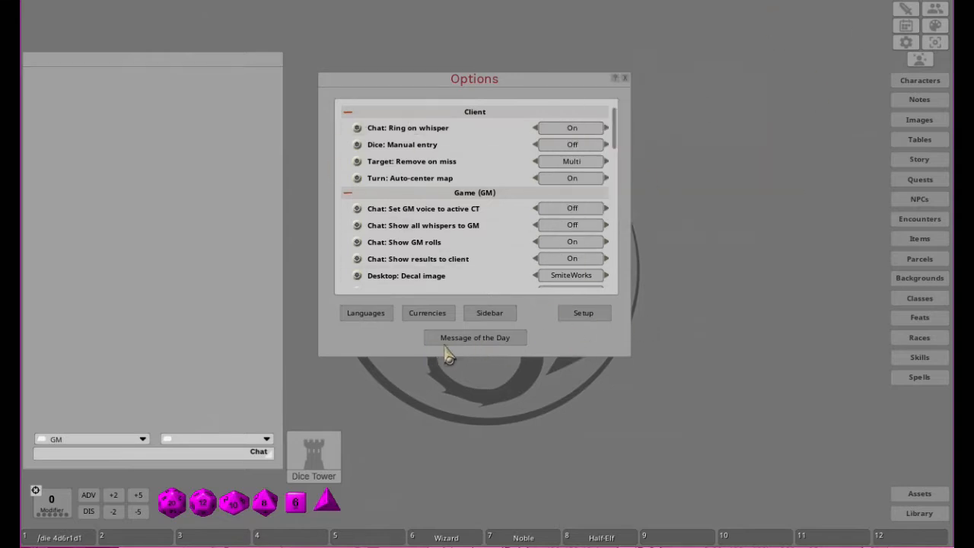
- Open the Message of the Day editor, place it beside the options window to view it, and close it
left_click(472, 342)
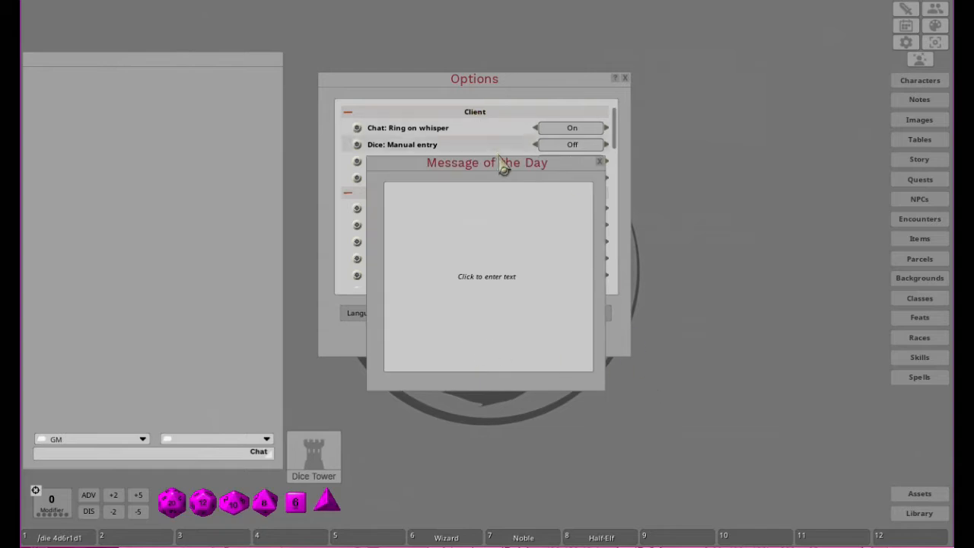
left_click_drag(468, 163, 733, 106)
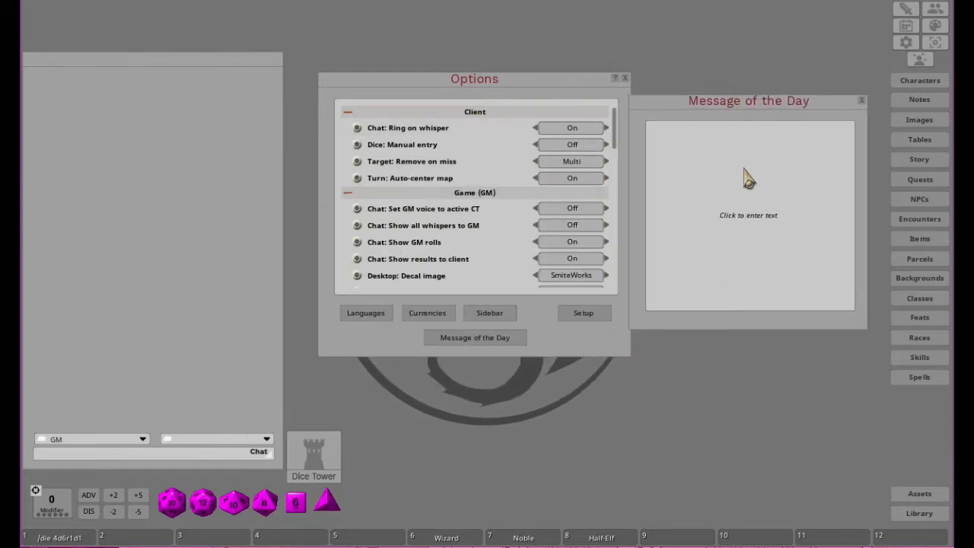
left_click(861, 100)
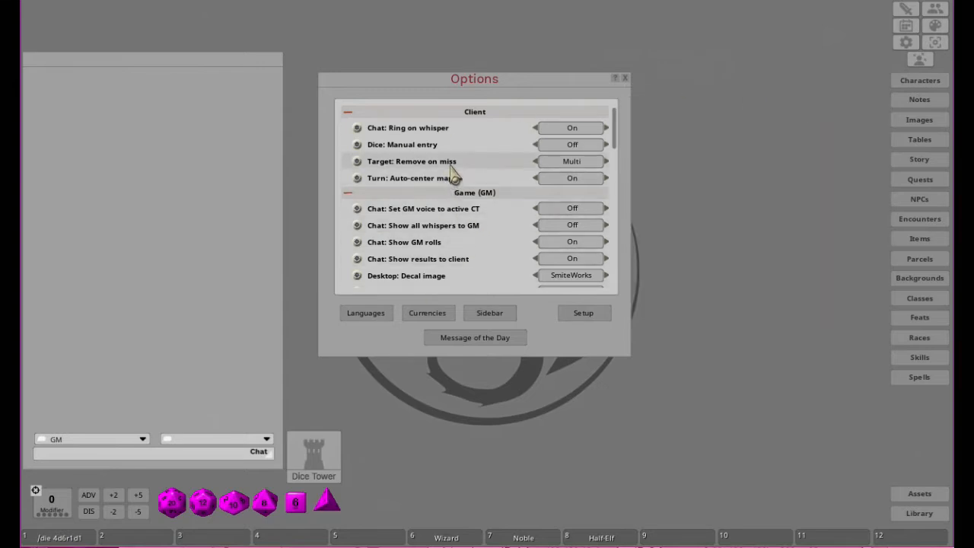
- Look through the client, game, combat and house rule settings in the options, and close the options
scroll(455, 176, "down", 3)
scroll(454, 175, "down", 10)
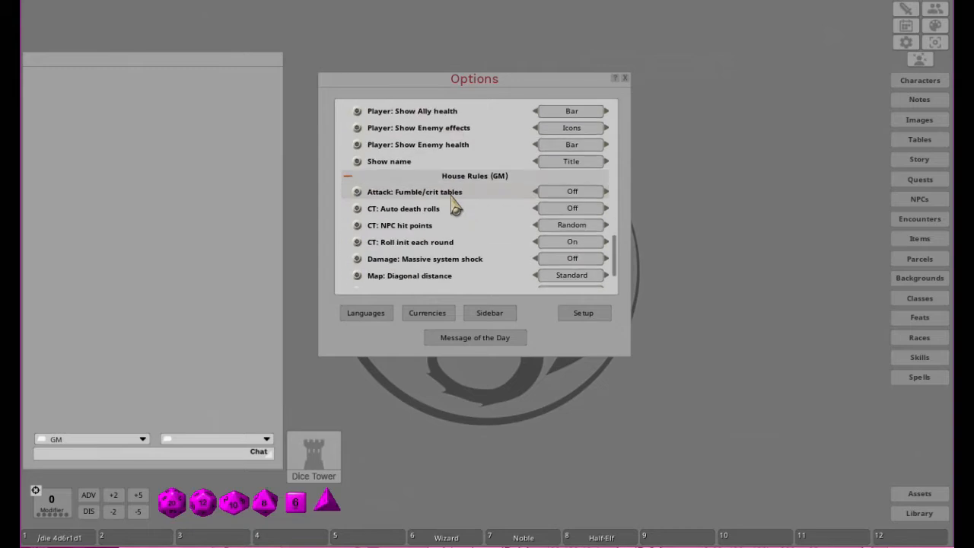
scroll(454, 205, "up", 15)
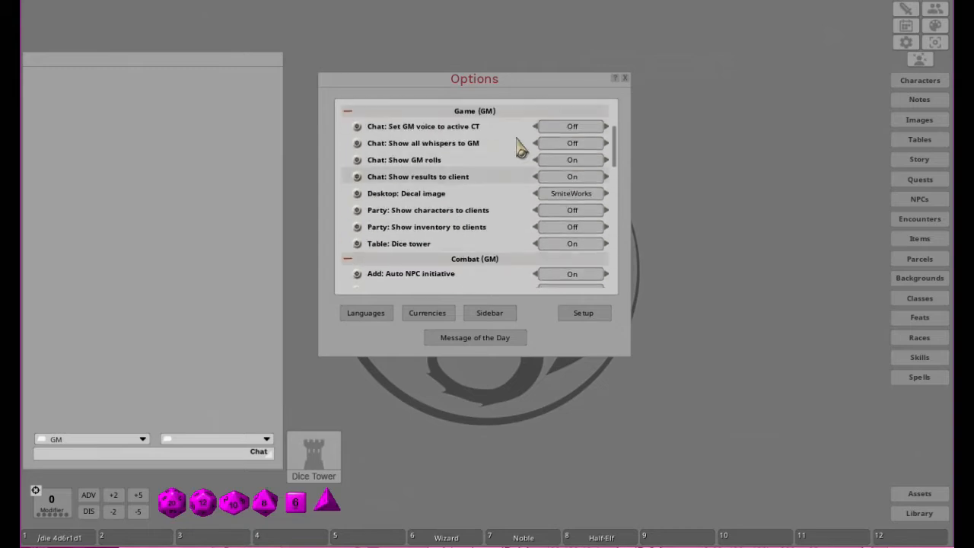
left_click(625, 79)
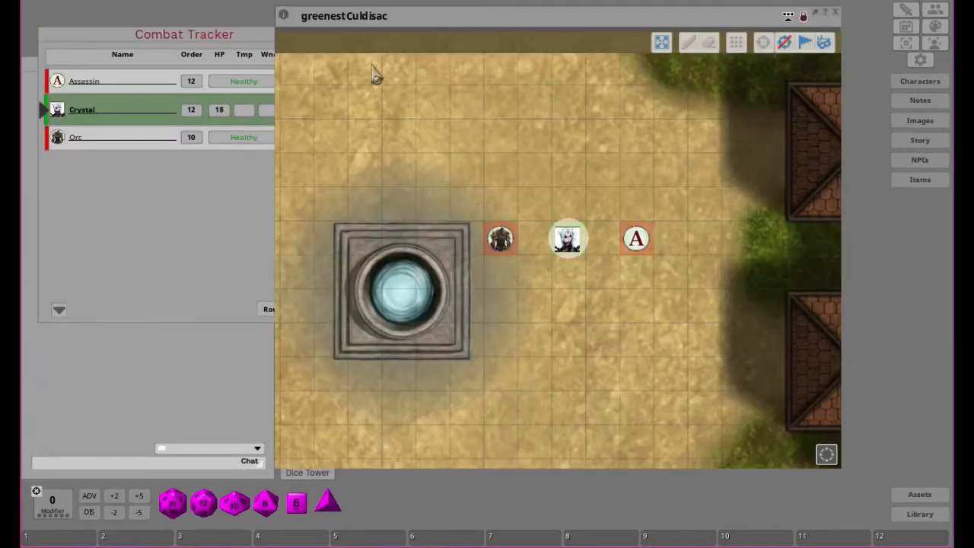
- In the player's client, open the blank Cleric character sheet to view it, and close it
left_click(920, 84)
left_click(356, 221)
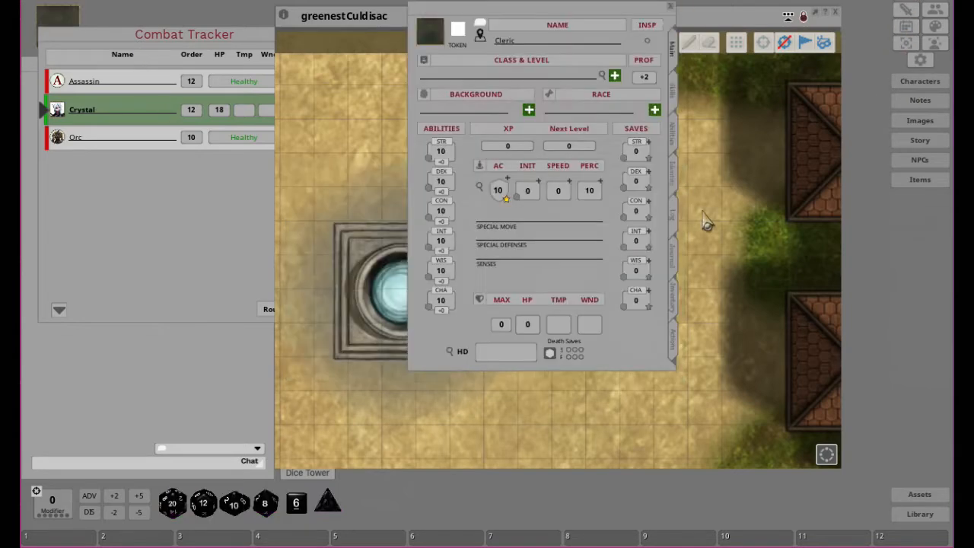
left_click(670, 6)
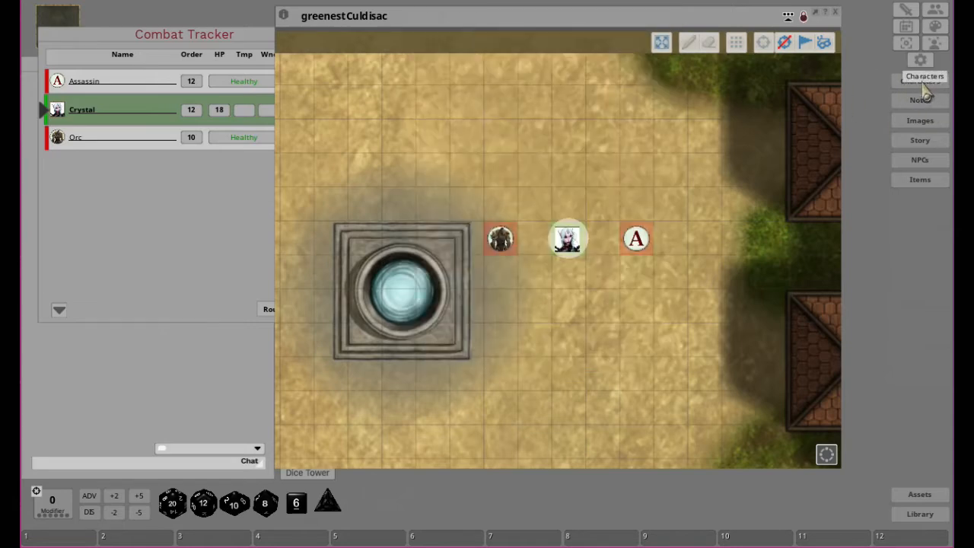
- Close the greenestCuldisac map, view the level 2 Wood Elf Cleric's character sheet, and close the sheet
left_click(837, 12)
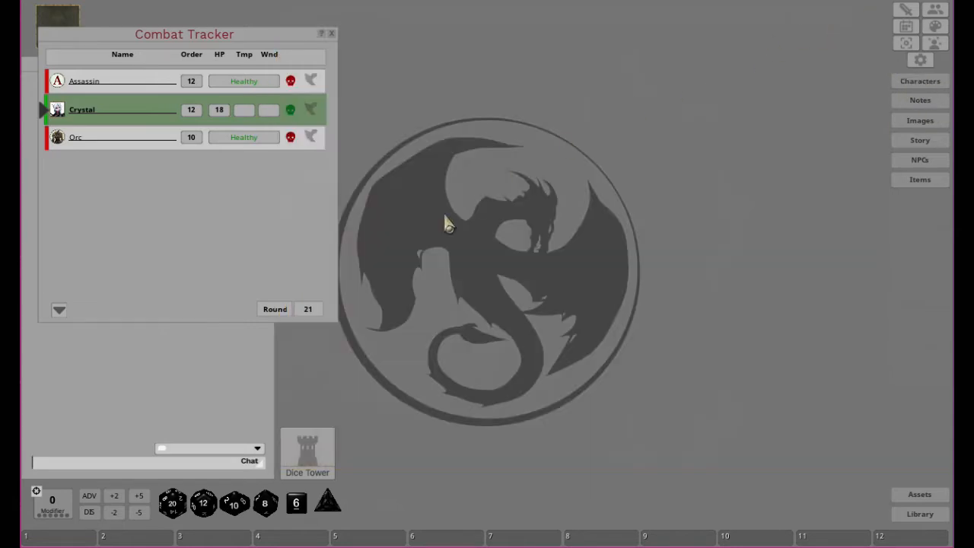
left_click(922, 83)
left_click(335, 228)
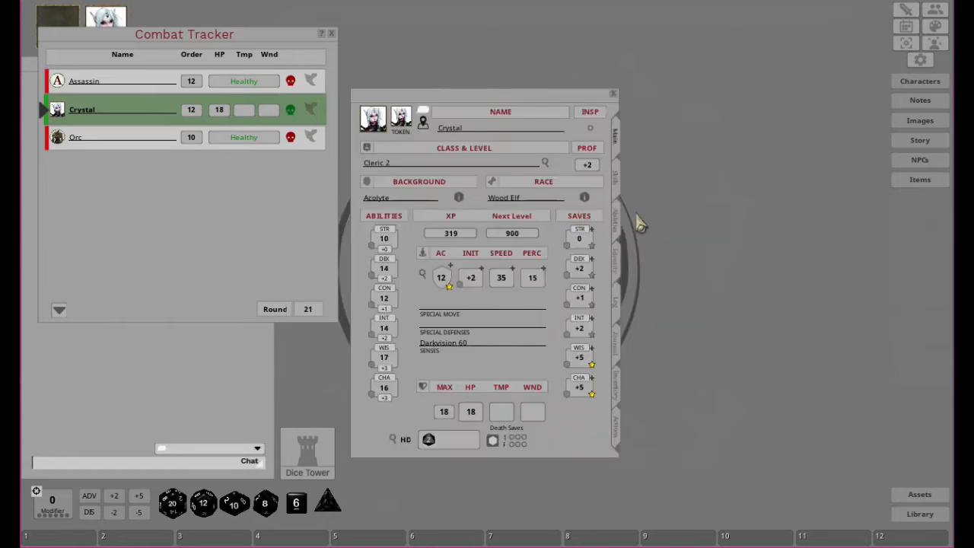
left_click(616, 98)
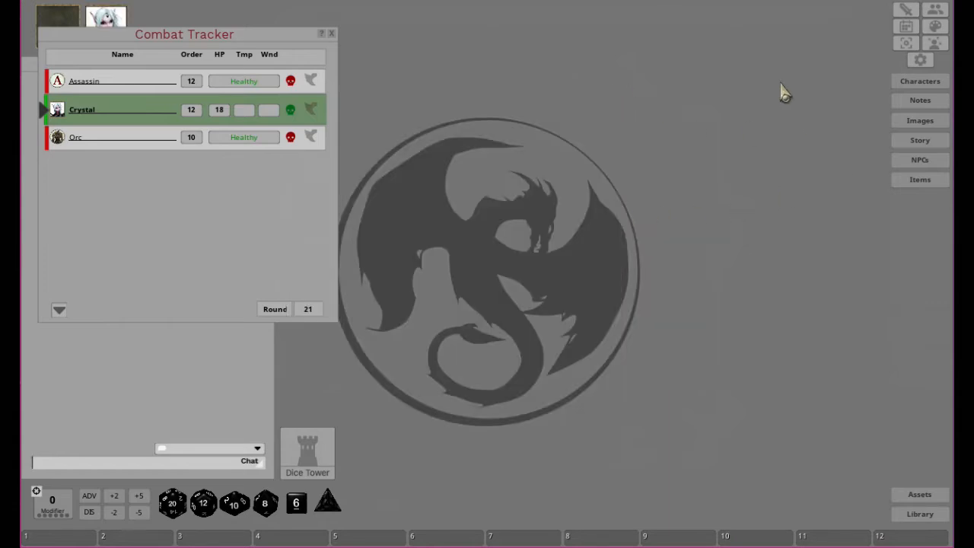
- Open the level 1 Half-Elf Wizard's character sheet from the character list
left_click(916, 84)
left_click(381, 231)
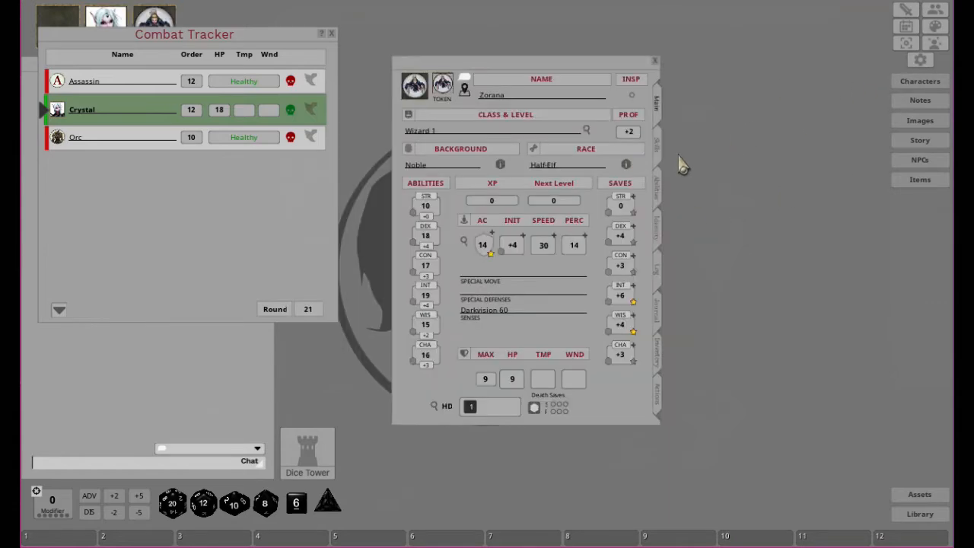
- Close the Half-Elf Wizard's character sheet and the combat tracker
left_click(662, 69)
left_click(332, 34)
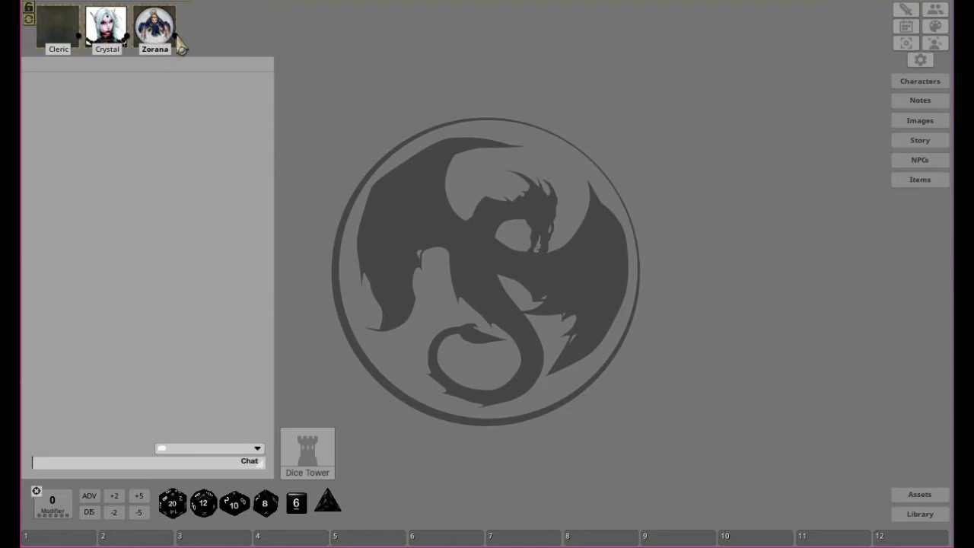
- Move the character portraits down above the hotkey bar, and reset them to their default position in the player's client
left_click_drag(185, 42, 259, 33)
left_click_drag(596, 143, 684, 504)
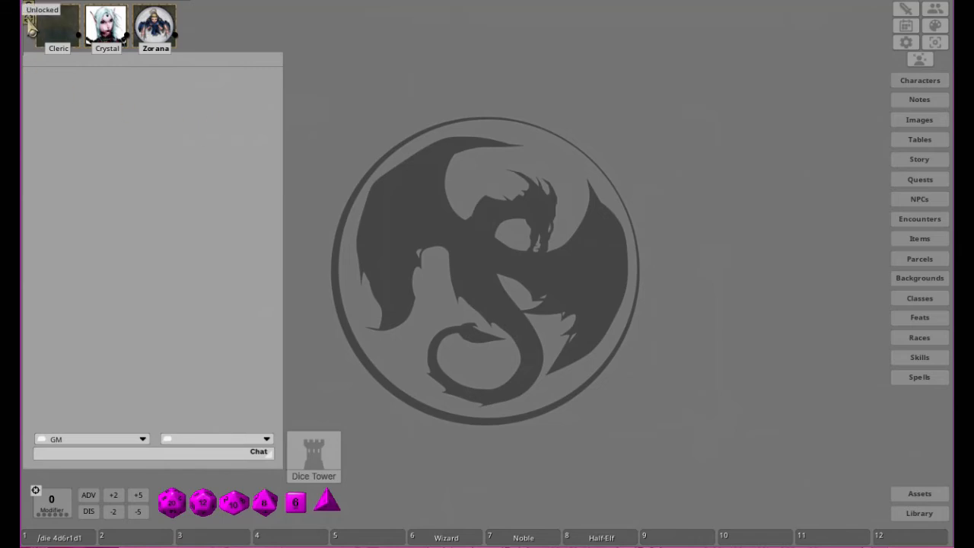
left_click_drag(29, 13, 27, 12)
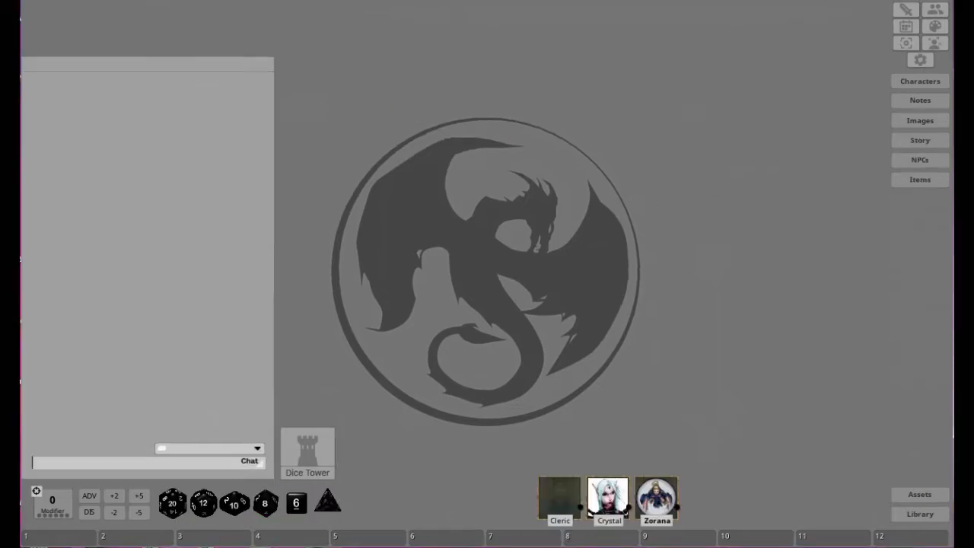
mouse_move(583, 499)
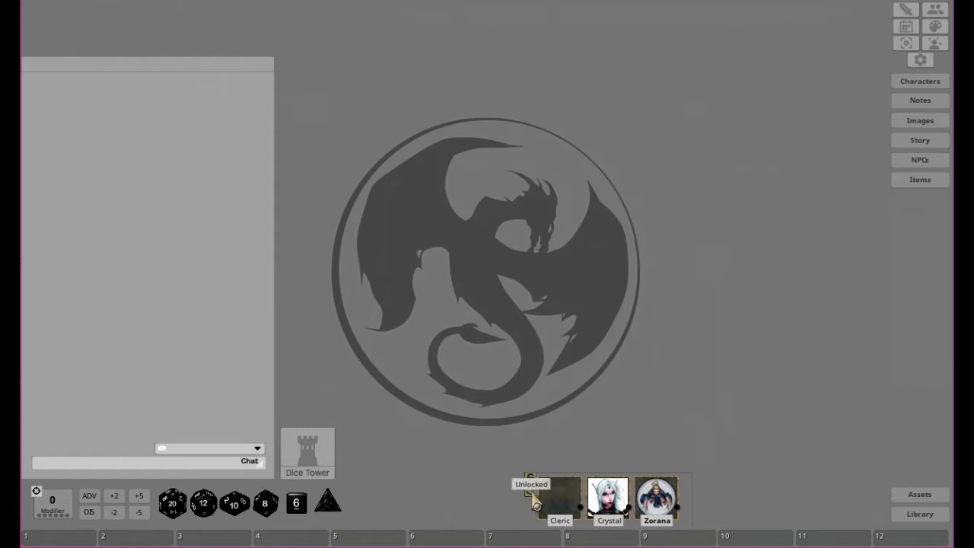
left_click(532, 491)
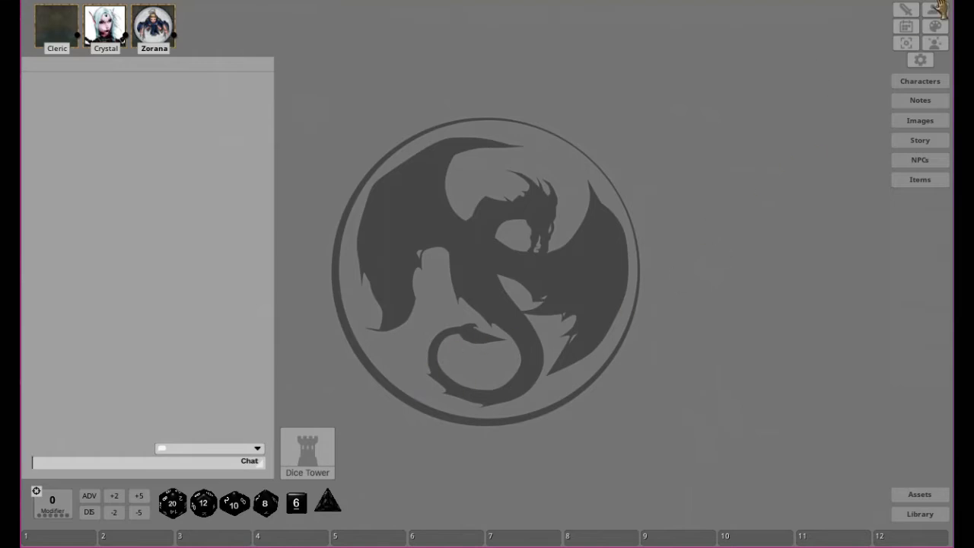
- Open the player's user color settings, and toggle the die text color between dark and light
left_click(937, 31)
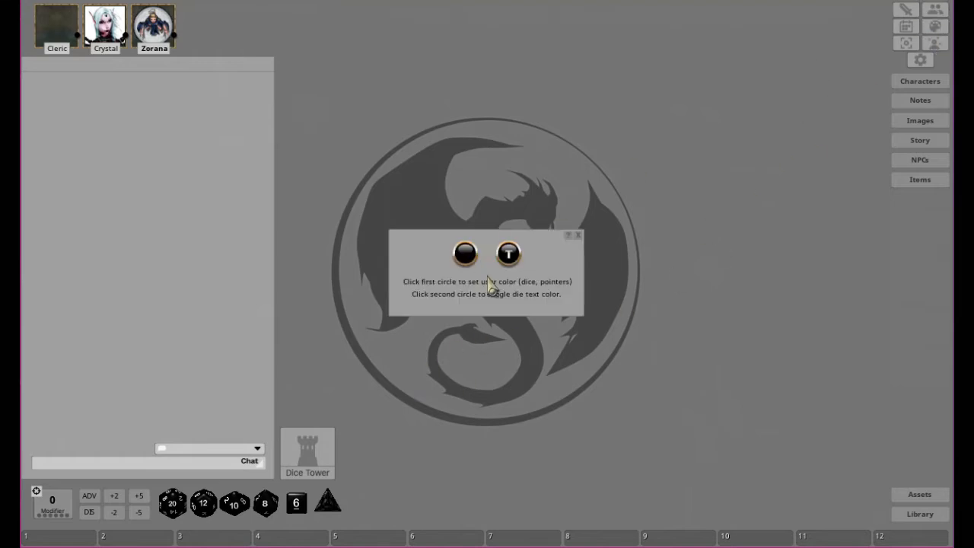
left_click_drag(417, 251, 430, 203)
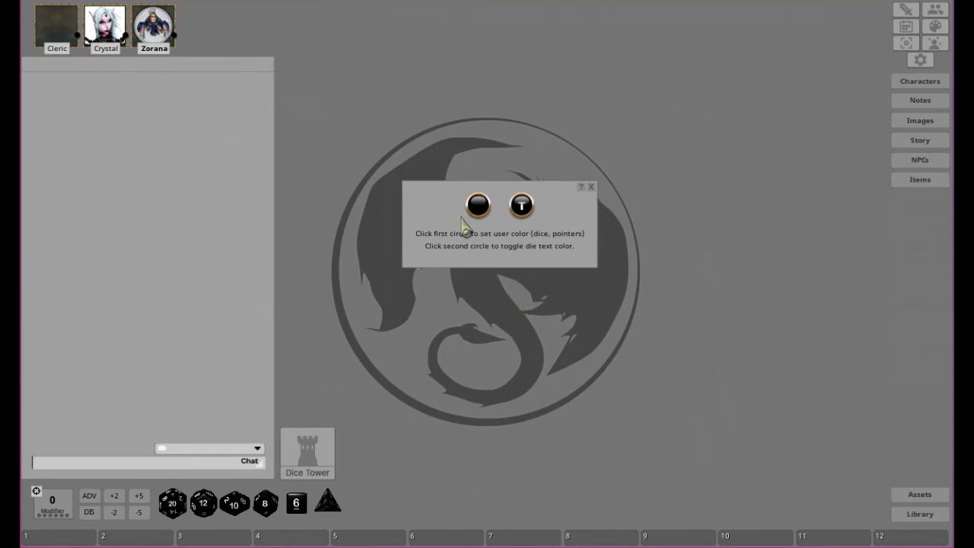
left_click(522, 208)
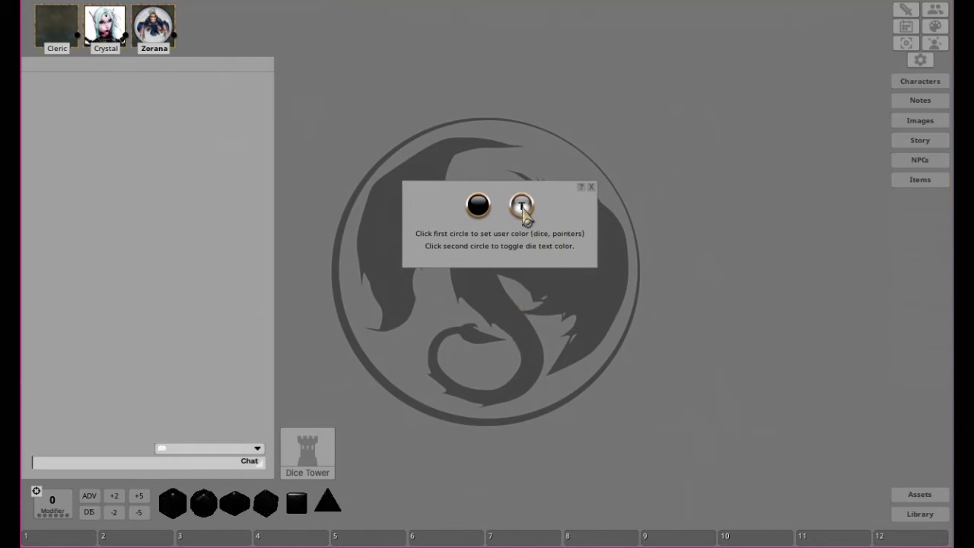
left_click(522, 207)
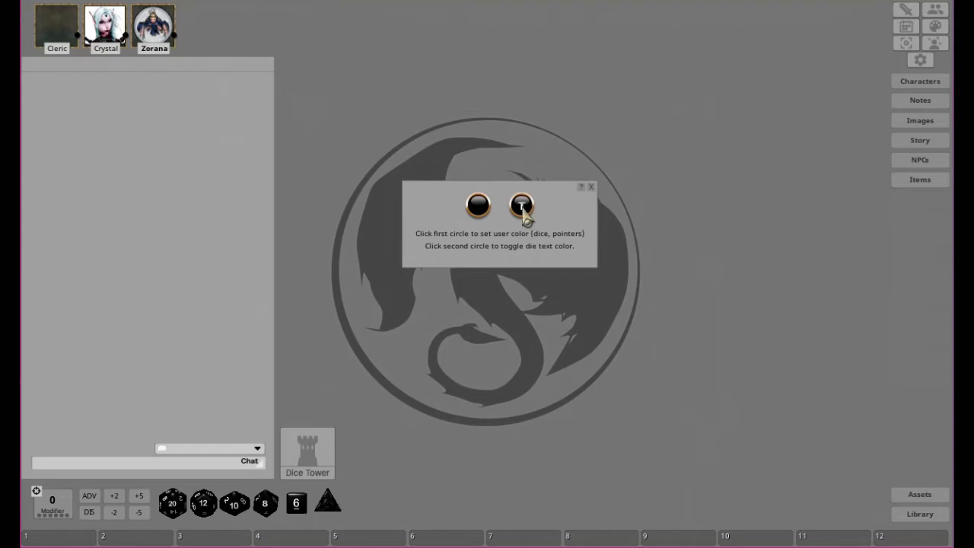
left_click(522, 207)
left_click(523, 207)
- Set the user color to teal (R 0, G 190, B 191) with alpha 40 and dark die text
left_click(479, 207)
left_click_drag(505, 169, 713, 55)
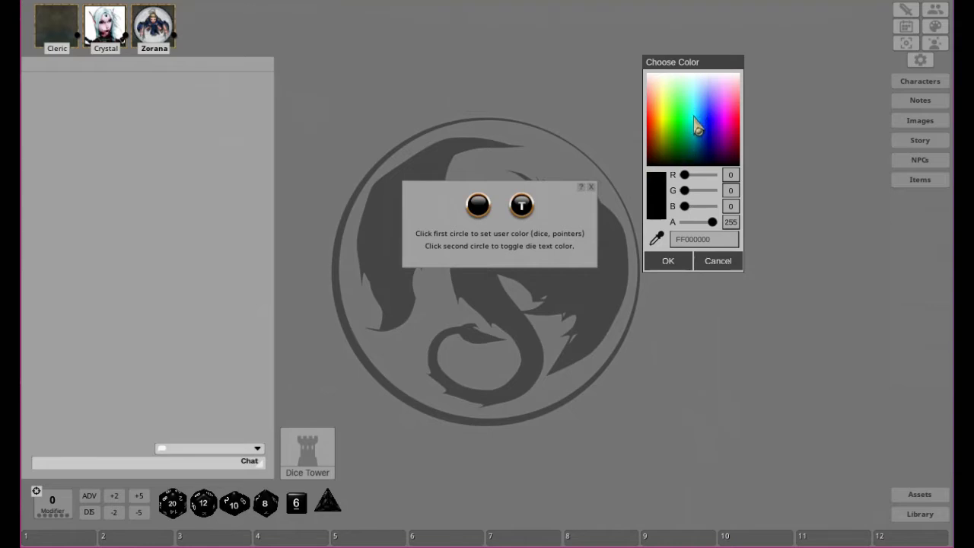
left_click(694, 128)
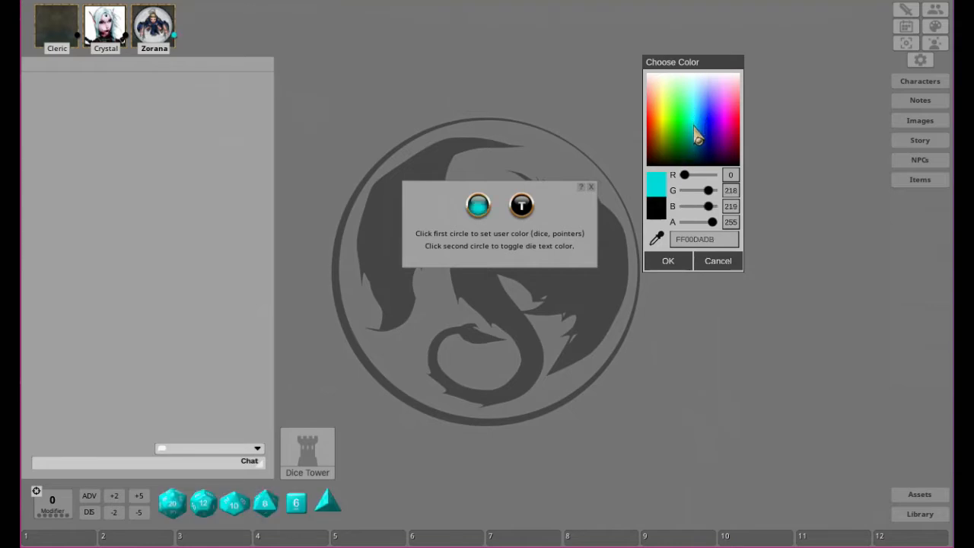
left_click(698, 140)
left_click(523, 206)
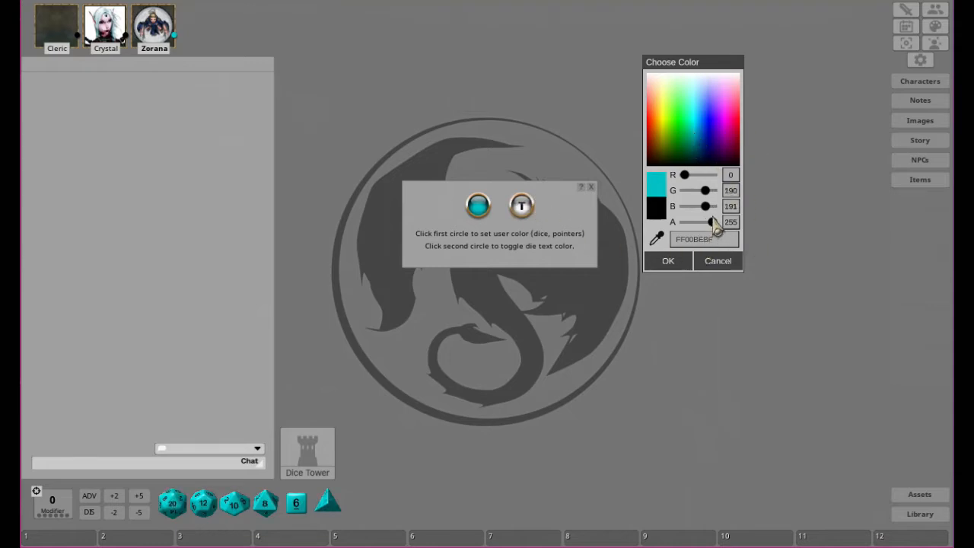
left_click_drag(712, 222, 689, 226)
- Roll a d20 as the Half-Elf Wizard, and switch to the Wood Elf Cleric to roll a d10
left_click_drag(171, 504, 183, 479)
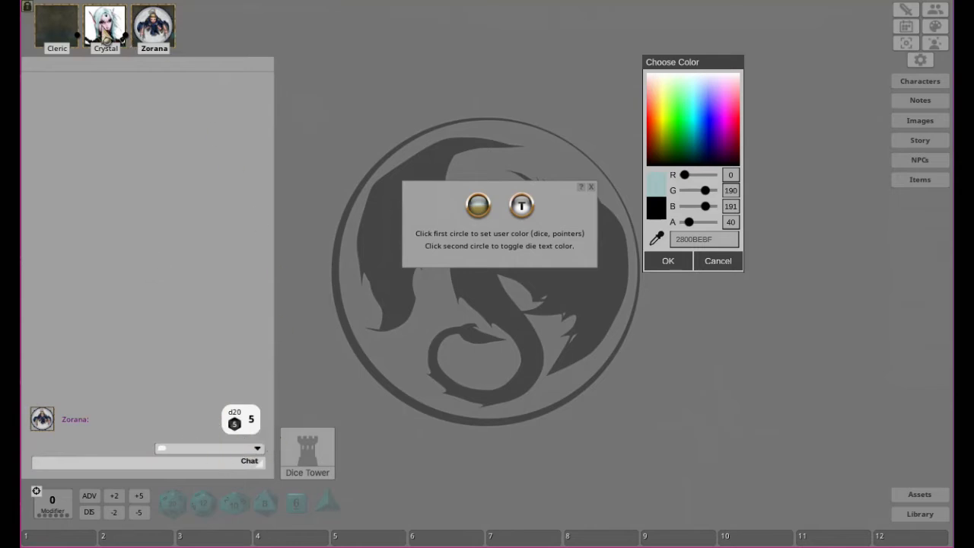
left_click(108, 35)
left_click_drag(239, 512, 196, 347)
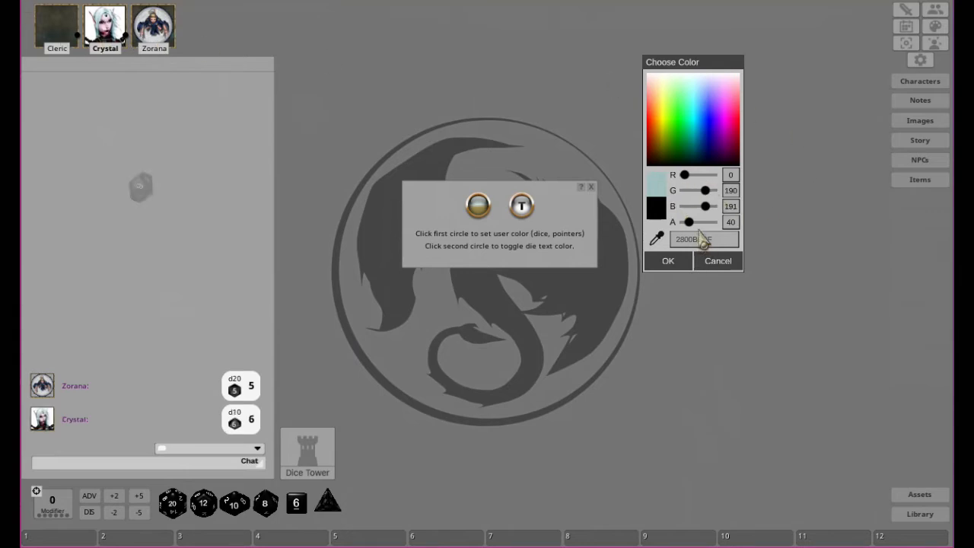
- Set the user color's alpha to 255, accept the color, and close the color settings
left_click_drag(692, 221, 735, 222)
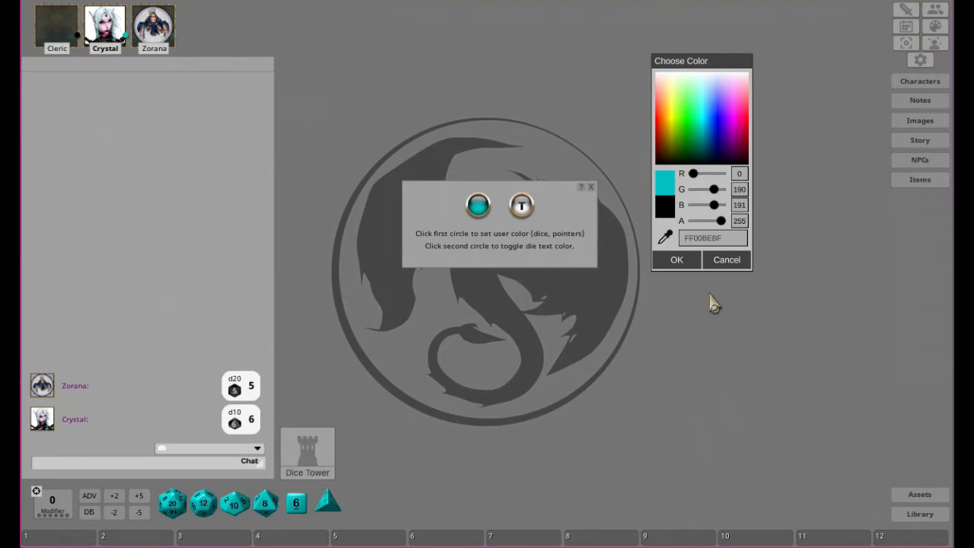
left_click(676, 261)
left_click(592, 187)
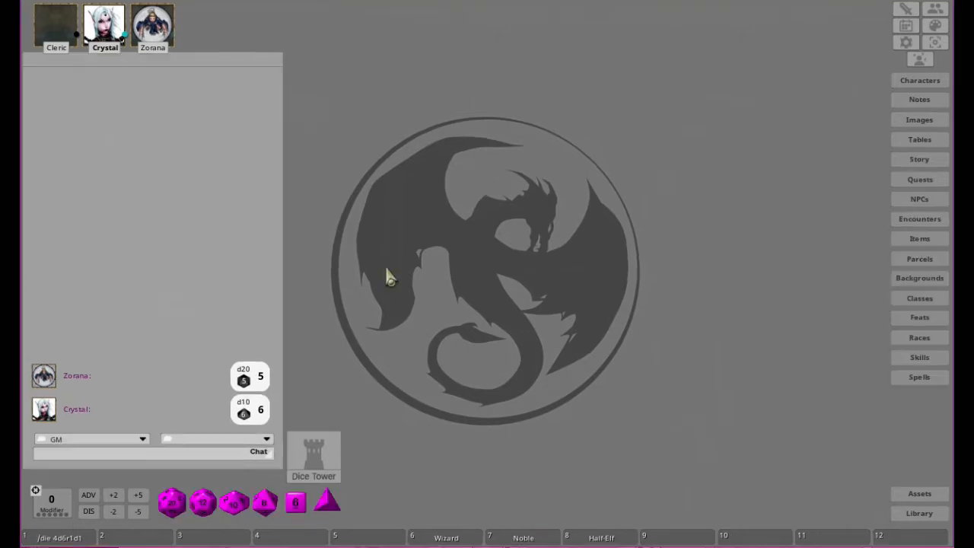
- In the GM's client, view the desktop's option for closing all windows, and clear the chat history
right_click(405, 264)
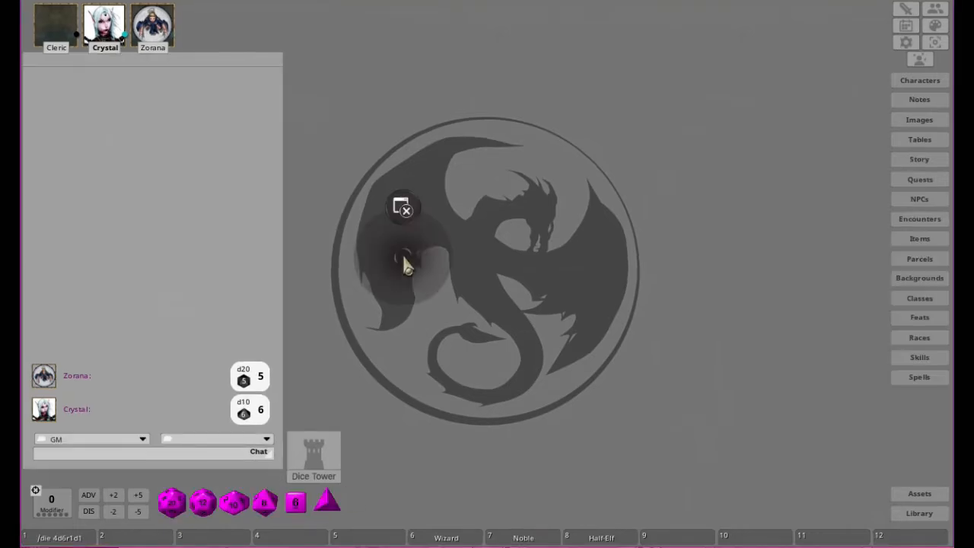
left_click(406, 215)
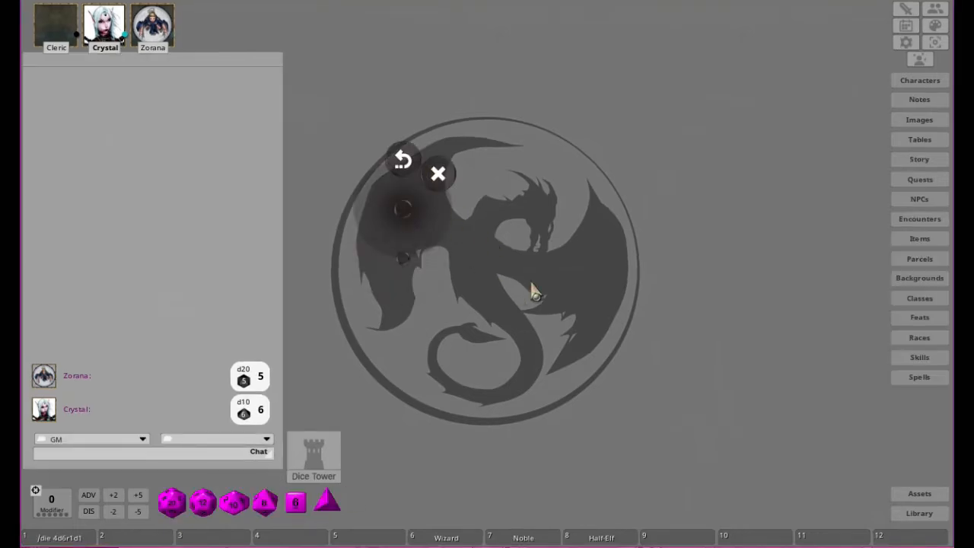
right_click(120, 247)
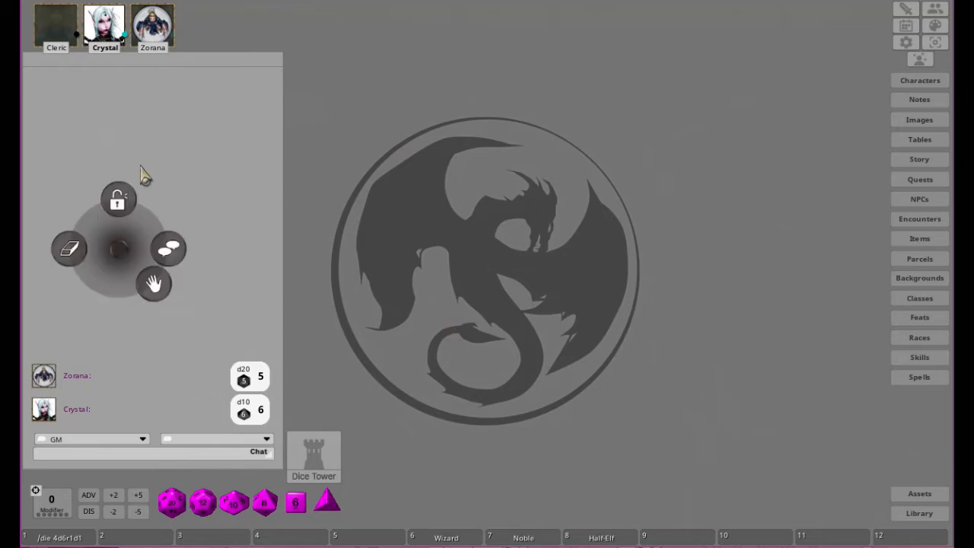
left_click(70, 254)
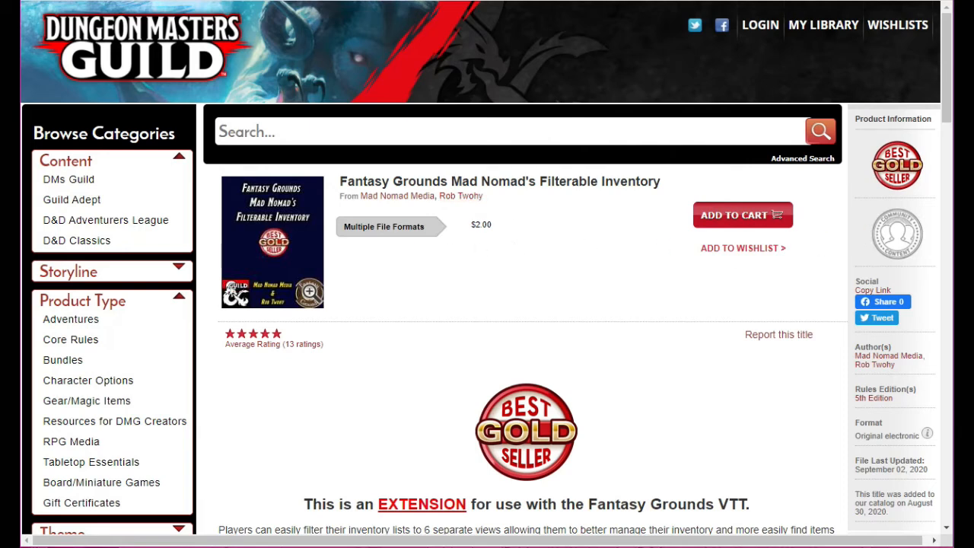
- Switch to the Fantasy Grounds launcher and look through the Testing campaign's extensions for the Mad Nomad ones
key("alt+Tab")
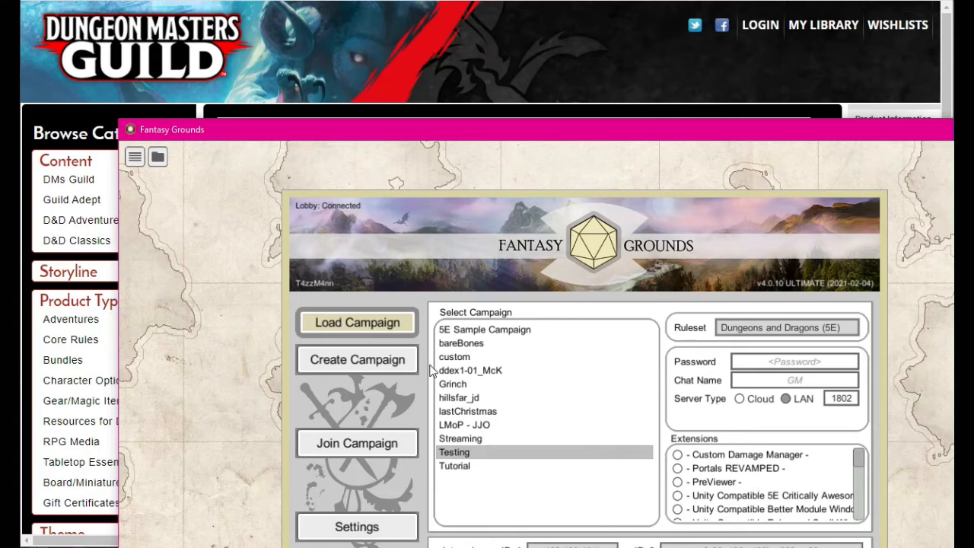
scroll(769, 475, "down", 3)
scroll(769, 476, "down", 3)
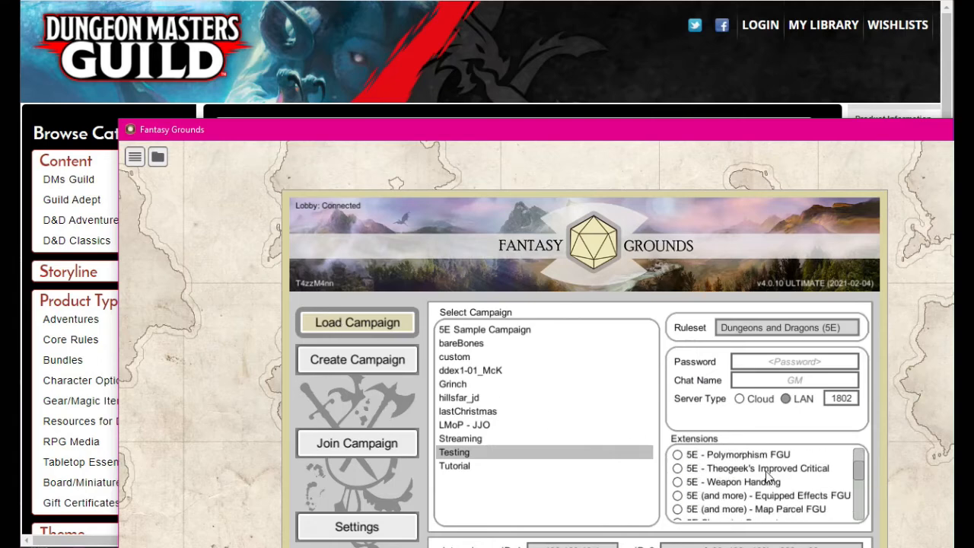
scroll(769, 477, "down", 1)
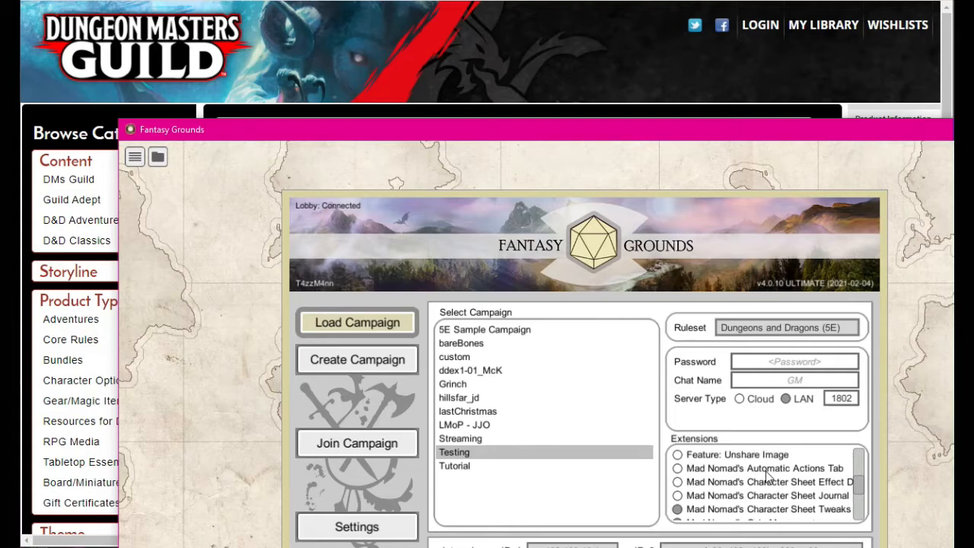
scroll(720, 504, "down", 2)
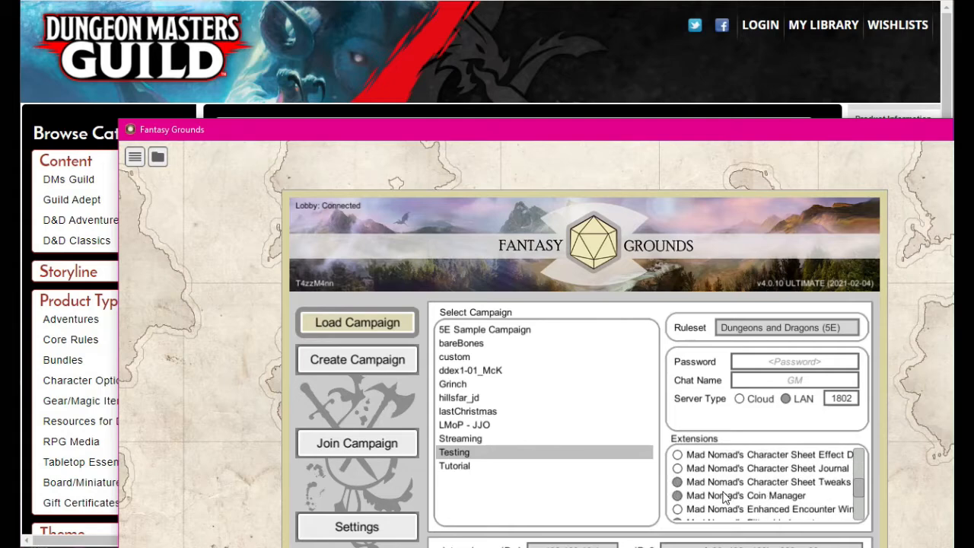
scroll(786, 510, "down", 2)
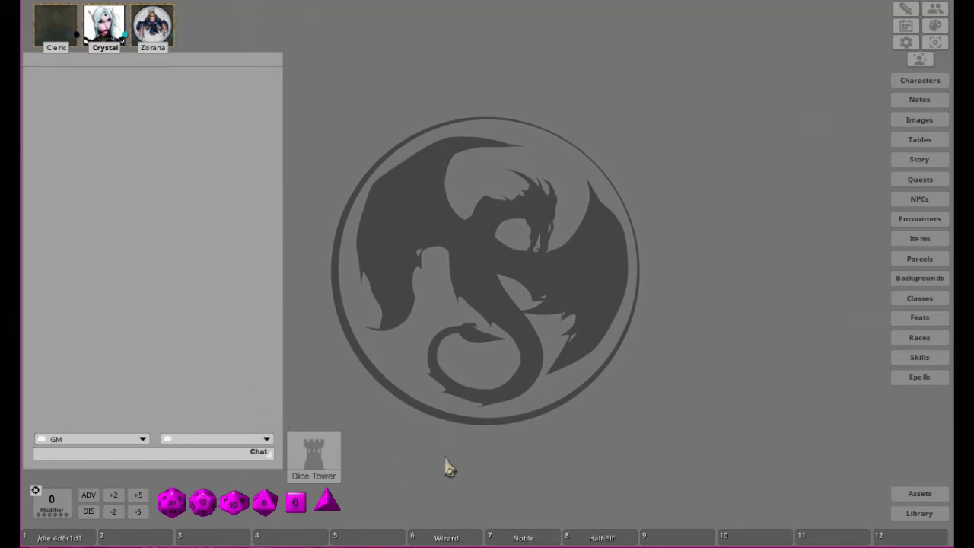
- Open the level 2 Wood Elf Cleric's sheet from the GM's character list, and show its main page beside the list
left_click(923, 82)
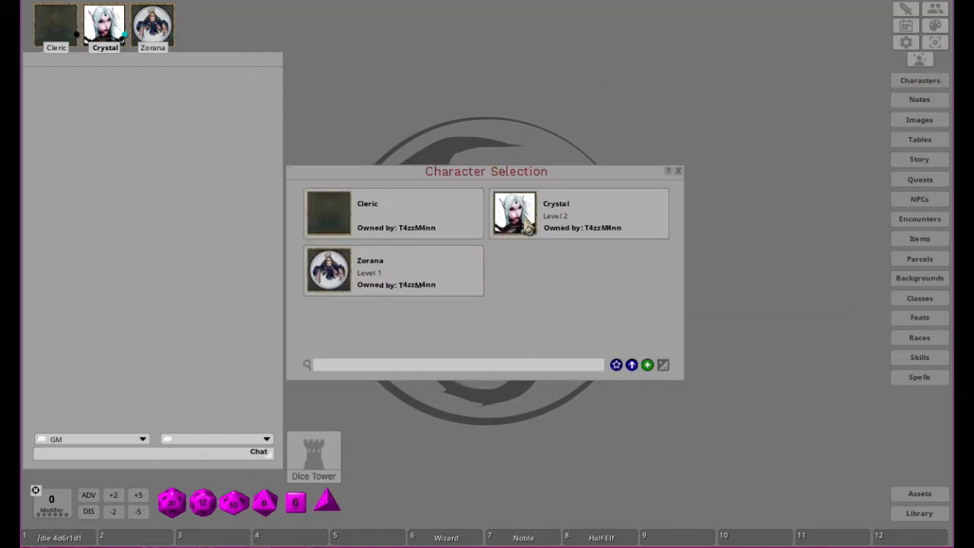
left_click(525, 222)
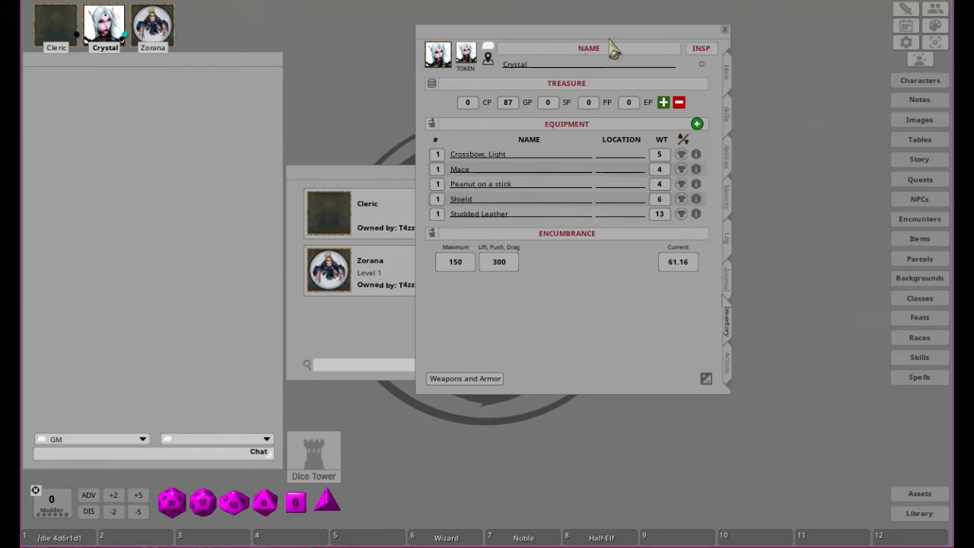
left_click(728, 77)
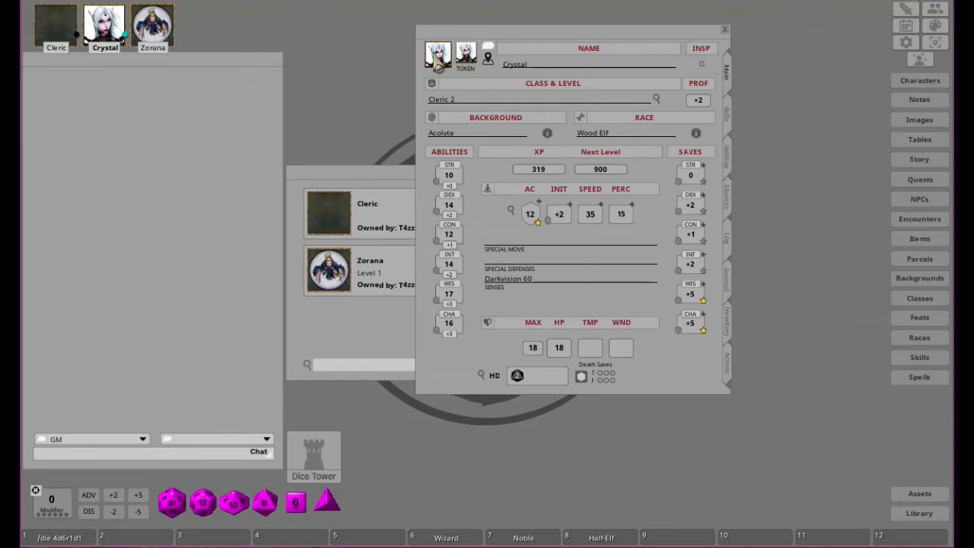
left_click_drag(445, 57, 464, 70)
left_click_drag(545, 36, 619, 39)
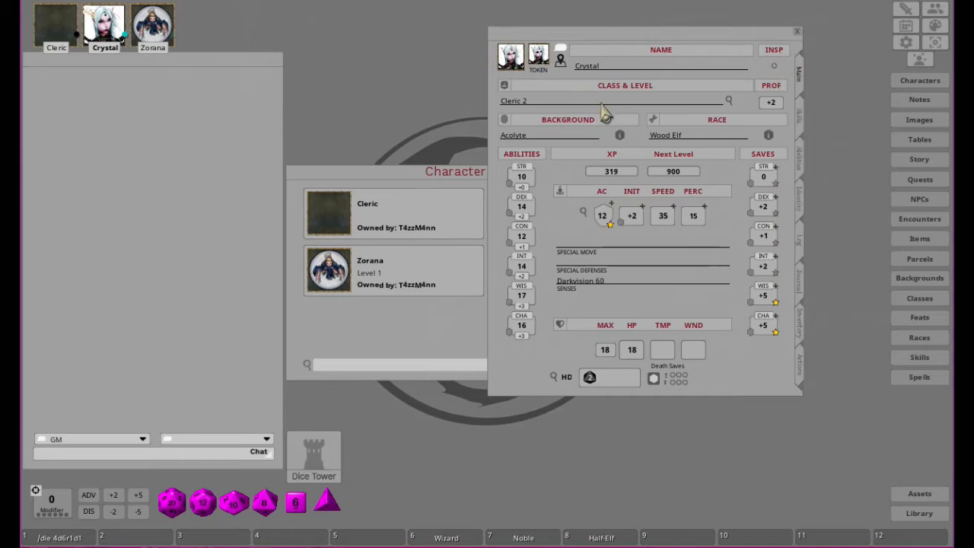
- View the token assets and the portrait selection offered for the Wood Elf Cleric, closing each one
left_click(539, 60)
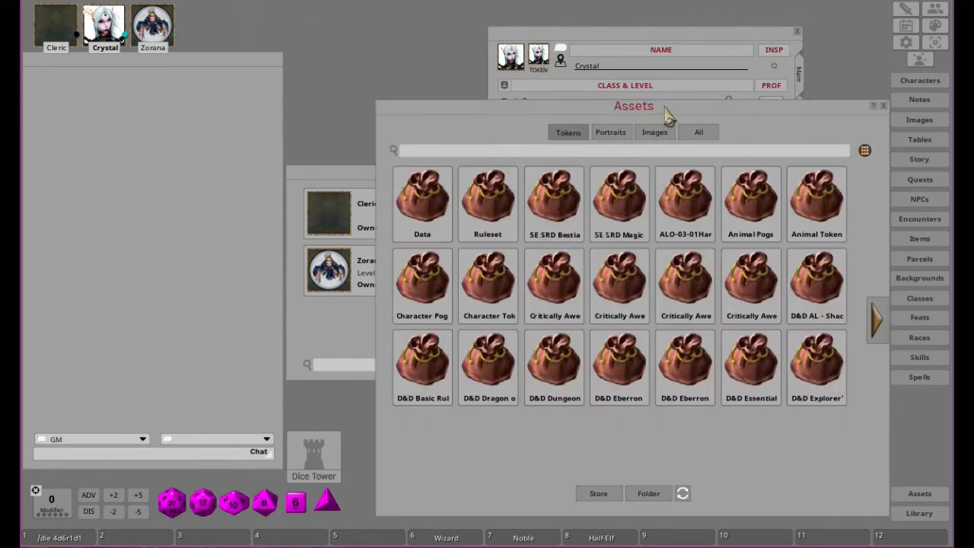
left_click_drag(646, 109, 631, 76)
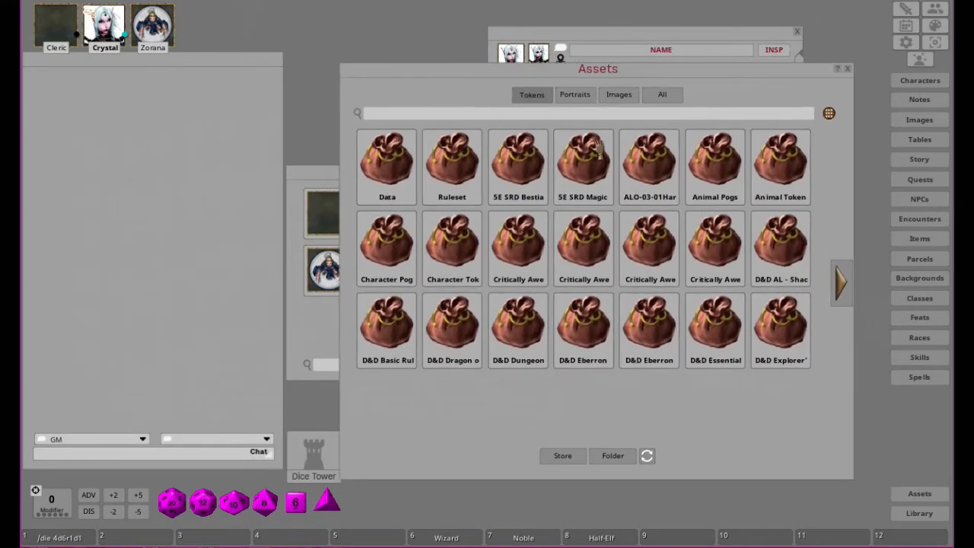
left_click(848, 69)
left_click(513, 58)
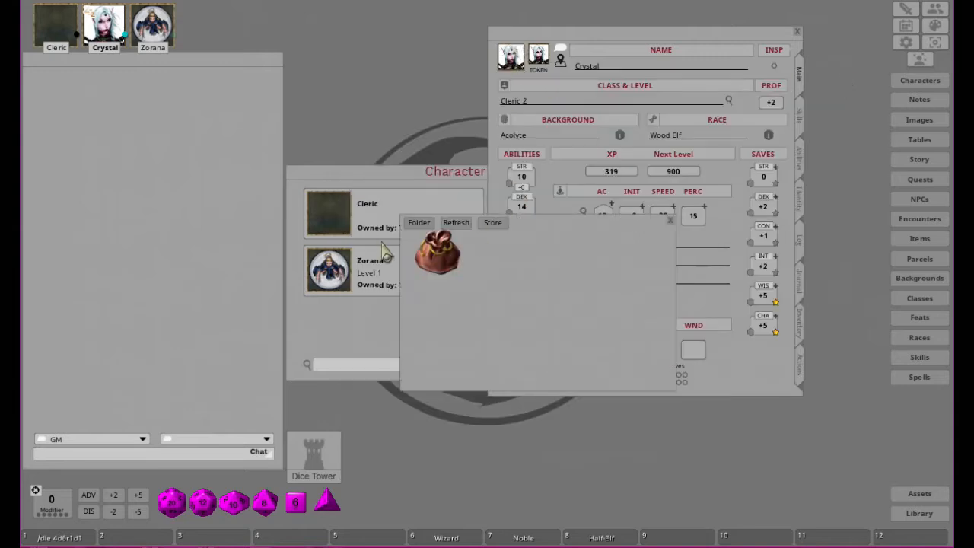
left_click(670, 222)
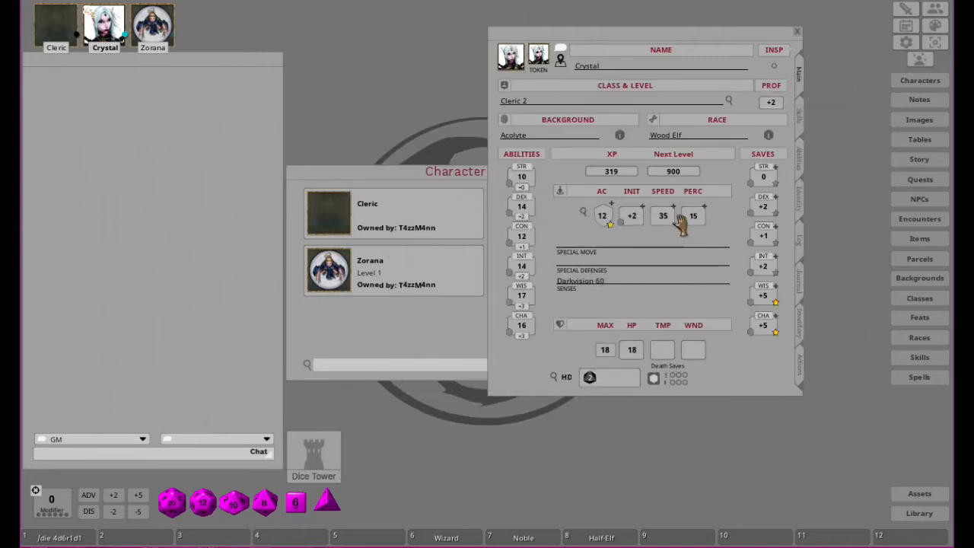
- Open the greenestCuldisac map from the Wood Elf Cleric's token, and close the token assets
left_click(538, 59)
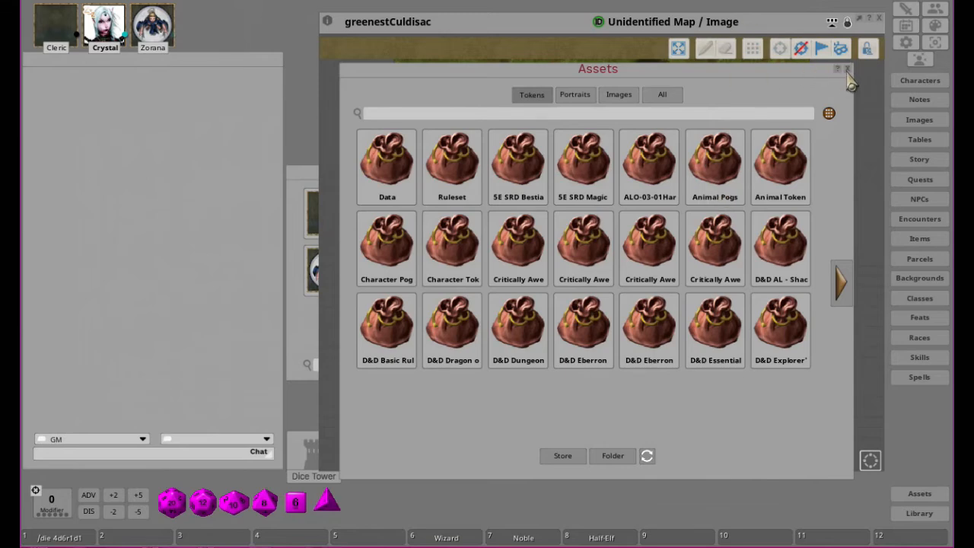
left_click(847, 69)
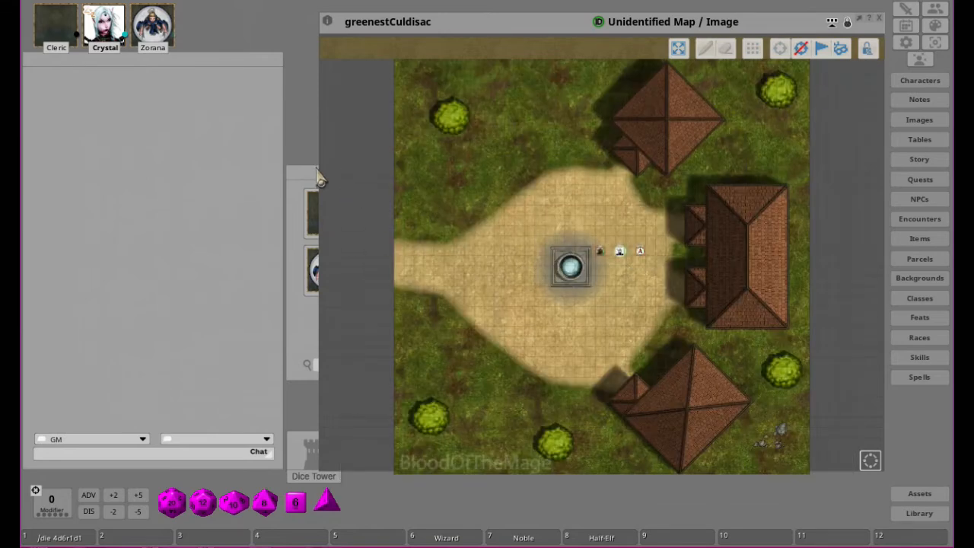
- Reopen the greenestCuldisac map from the Wood Elf Cleric's sheet, examine the character tokens beside the well, and close the map
left_click(879, 20)
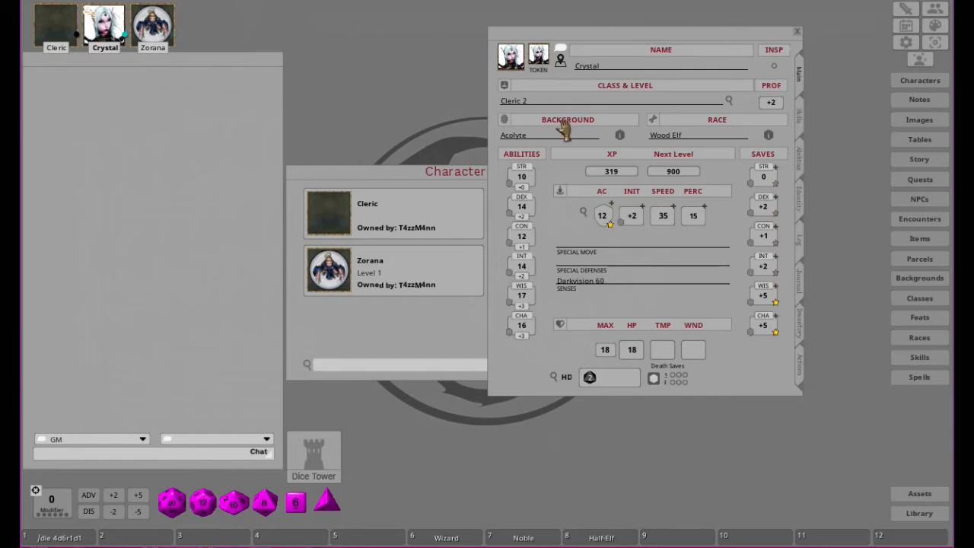
left_click(560, 67)
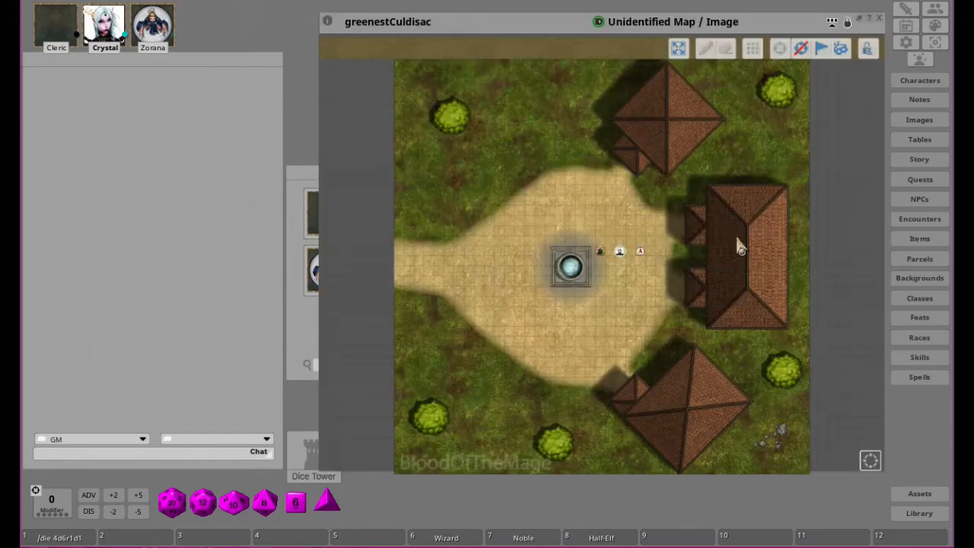
scroll(619, 252, "up", 5)
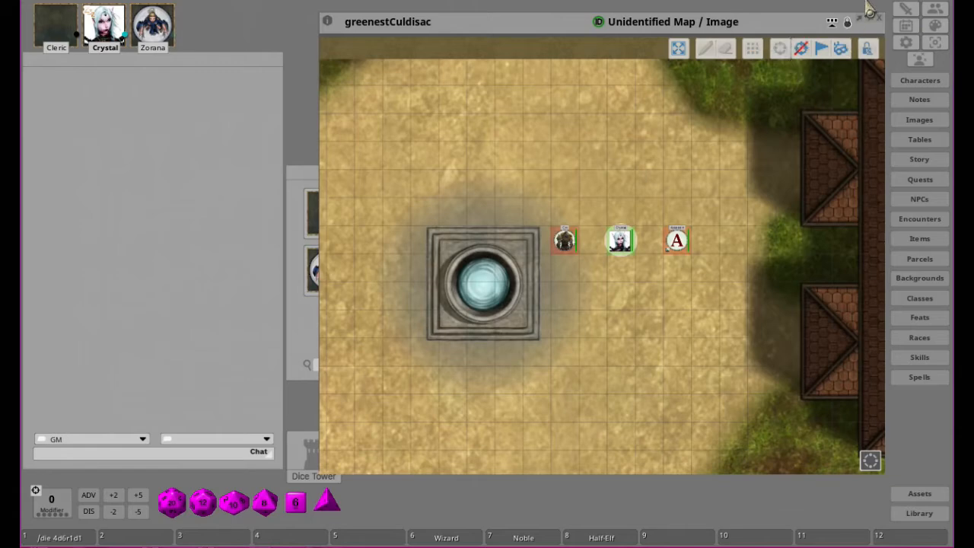
left_click(880, 18)
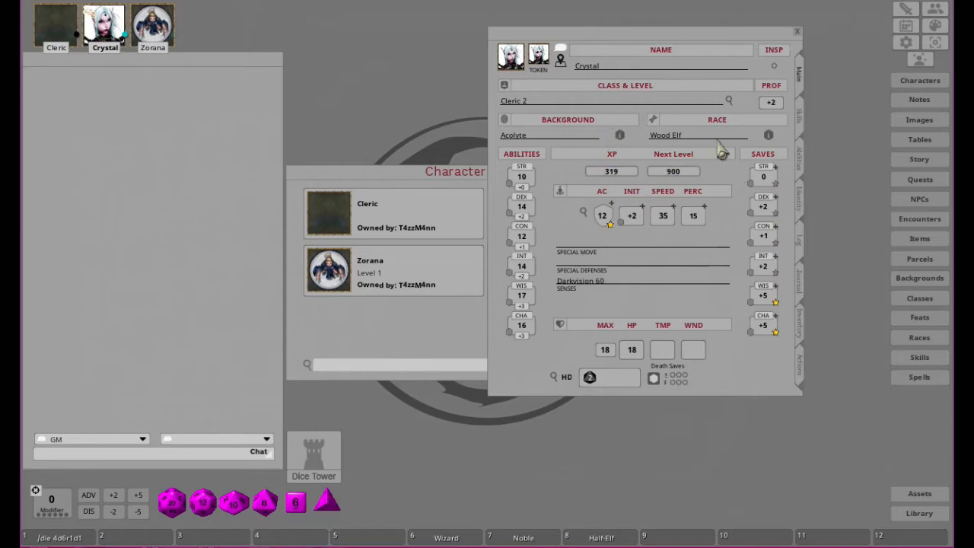
- View the Wood Elf Cleric's class and level details, including the level-up option, and close them
left_click(728, 102)
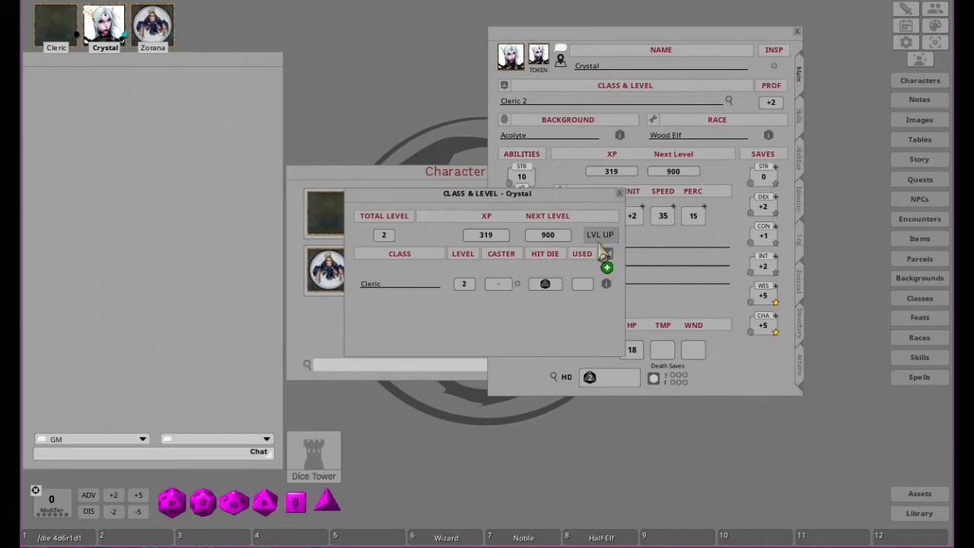
left_click(620, 193)
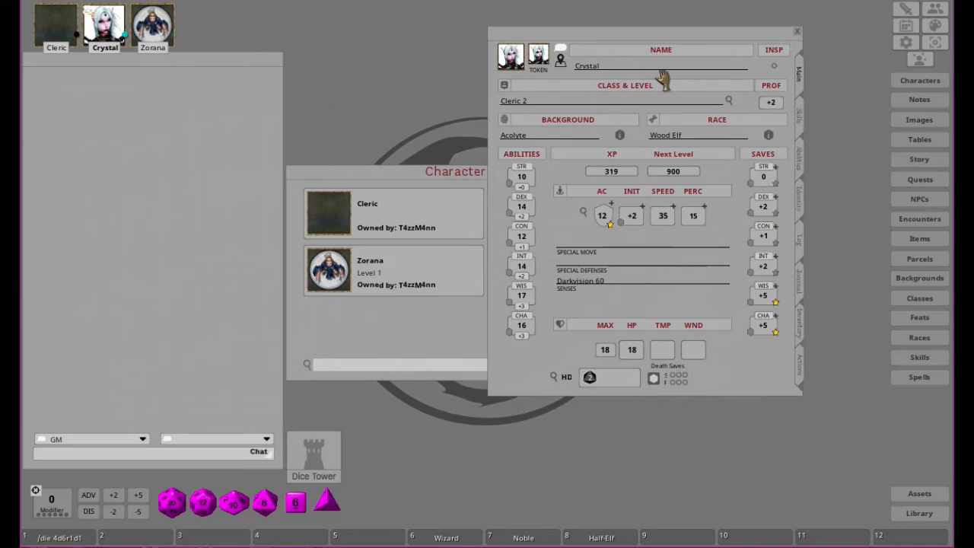
left_click(730, 102)
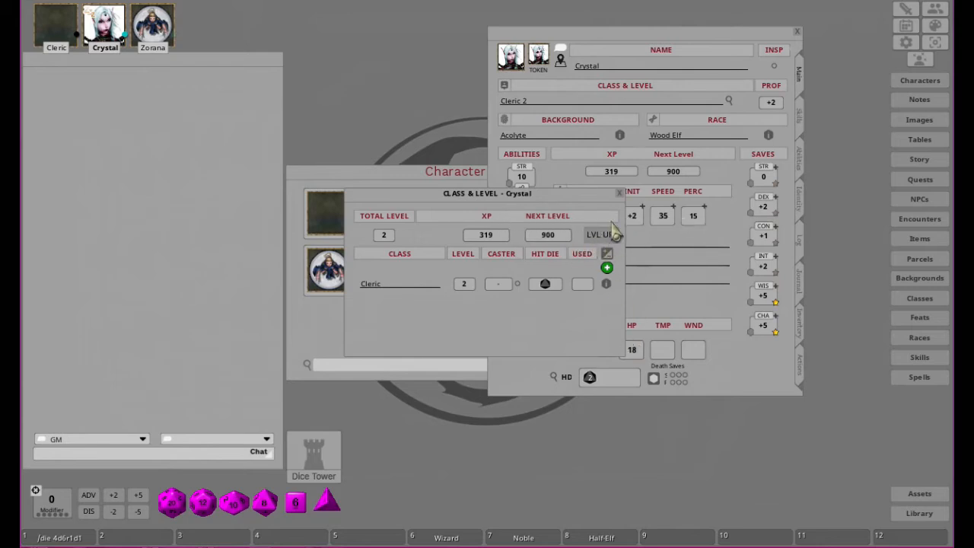
left_click(620, 193)
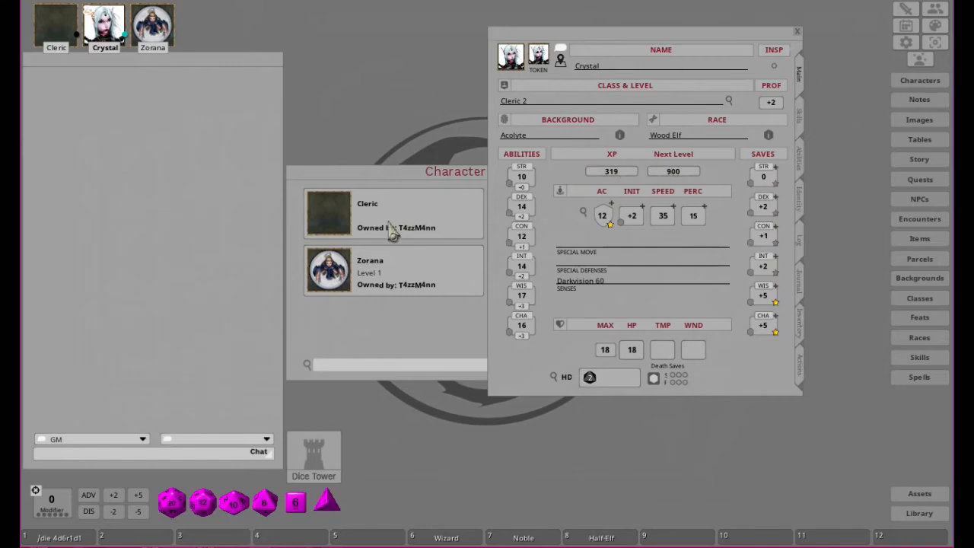
- Open the blank Cleric character's sheet from the character list and place it beside the Wood Elf Cleric's sheet
double_click(345, 220)
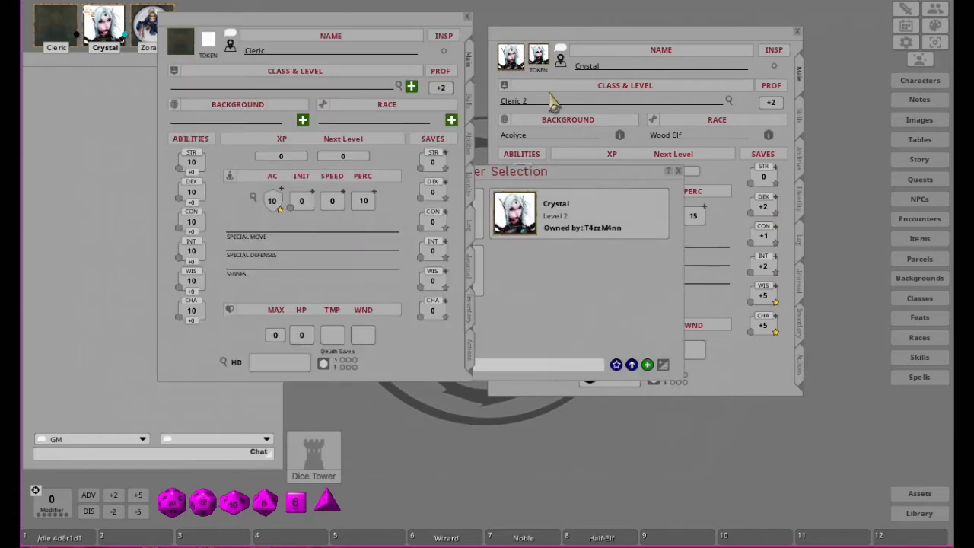
left_click_drag(332, 34, 575, 94)
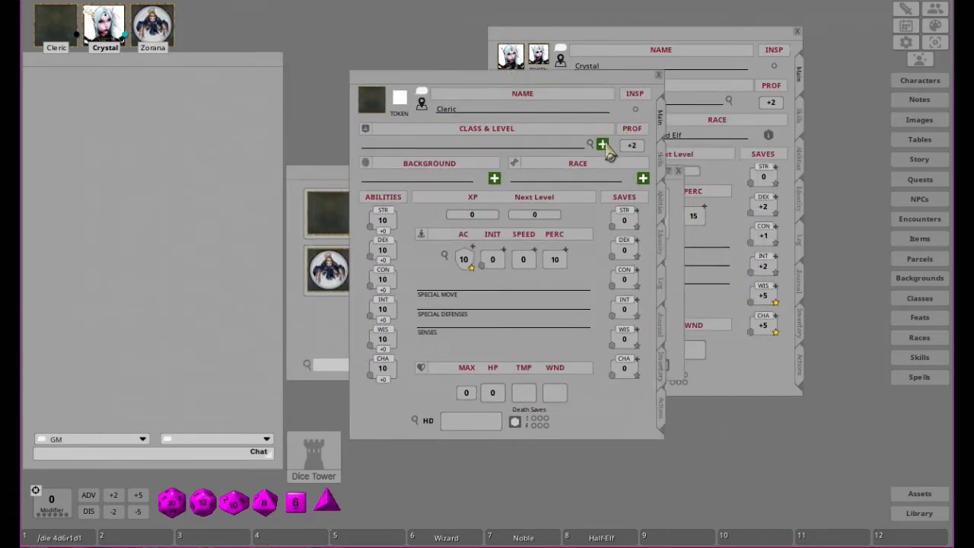
left_click_drag(545, 79, 413, 31)
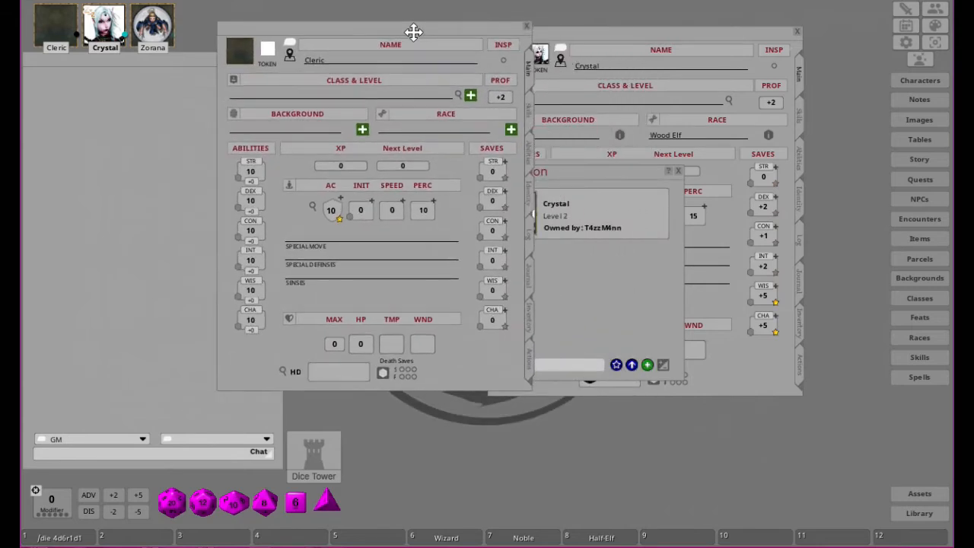
- Give the blank Cleric character the Tabaxi race from Volo's Guide and the Acolyte background from the Player's Handbook
left_click(511, 131)
left_click_drag(505, 46, 734, 78)
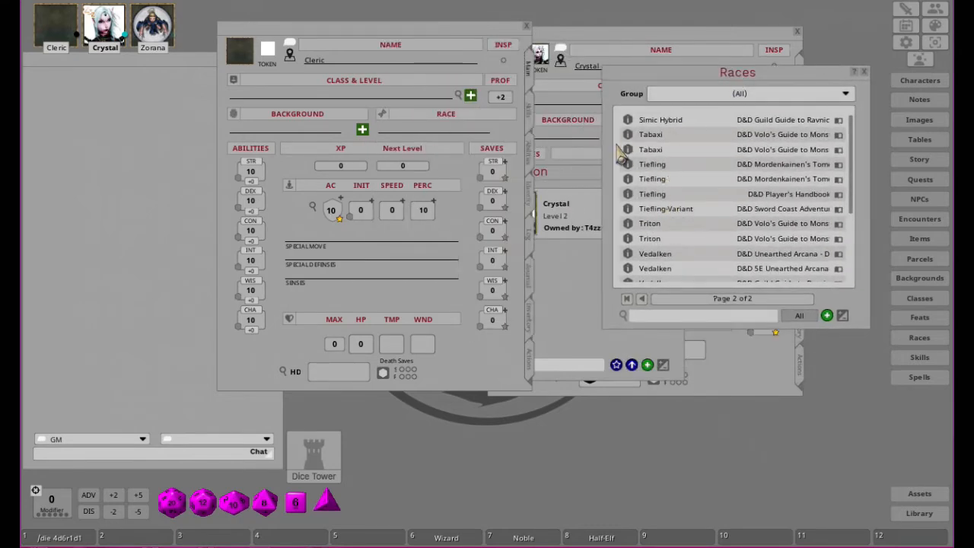
left_click_drag(629, 140, 430, 135)
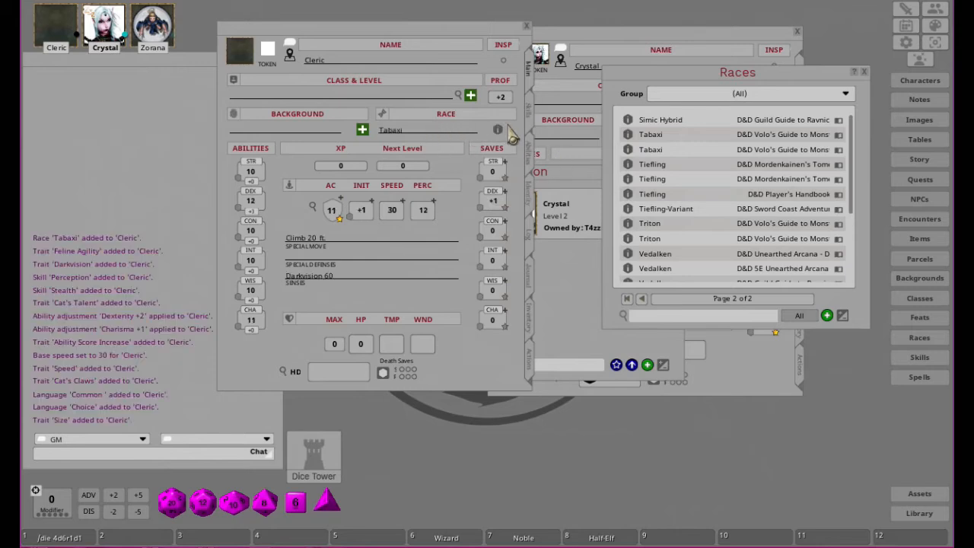
left_click(864, 72)
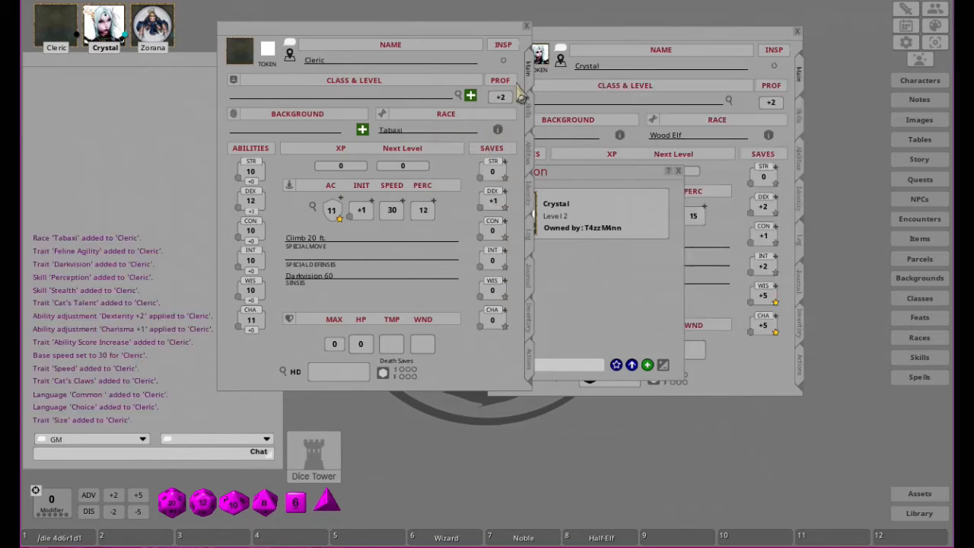
left_click(363, 132)
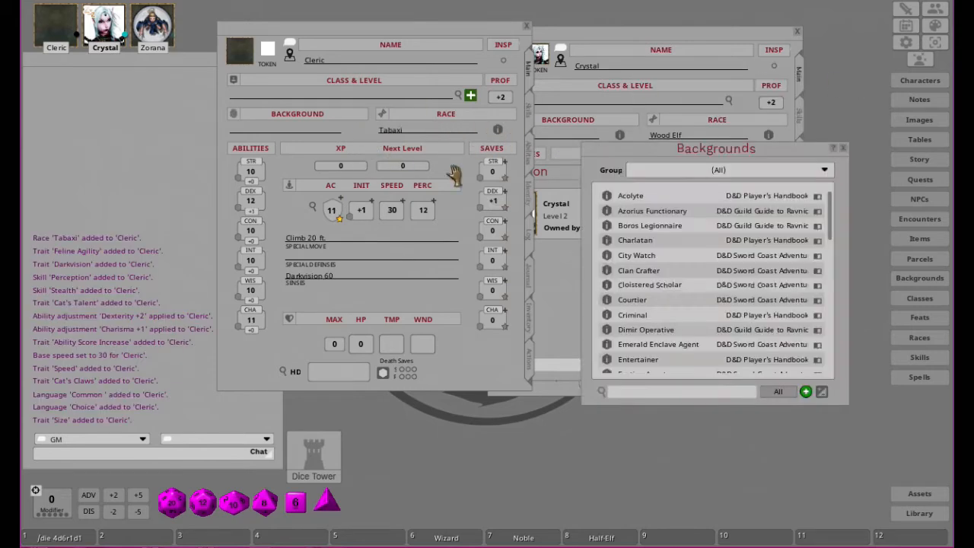
left_click_drag(607, 200, 292, 139)
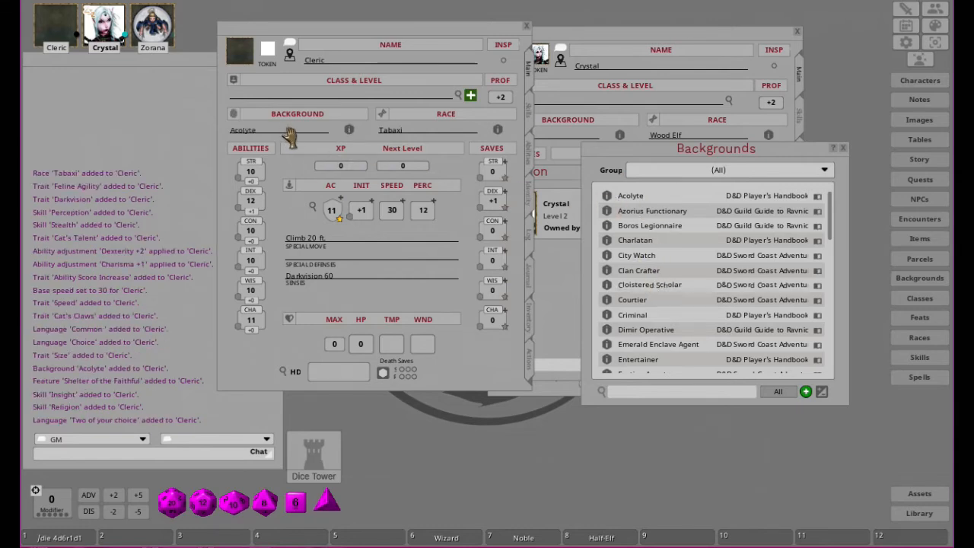
- Close the Backgrounds list and add the Cleric class from D&D Unearthed Arcana to the Tabaxi character
left_click(469, 96)
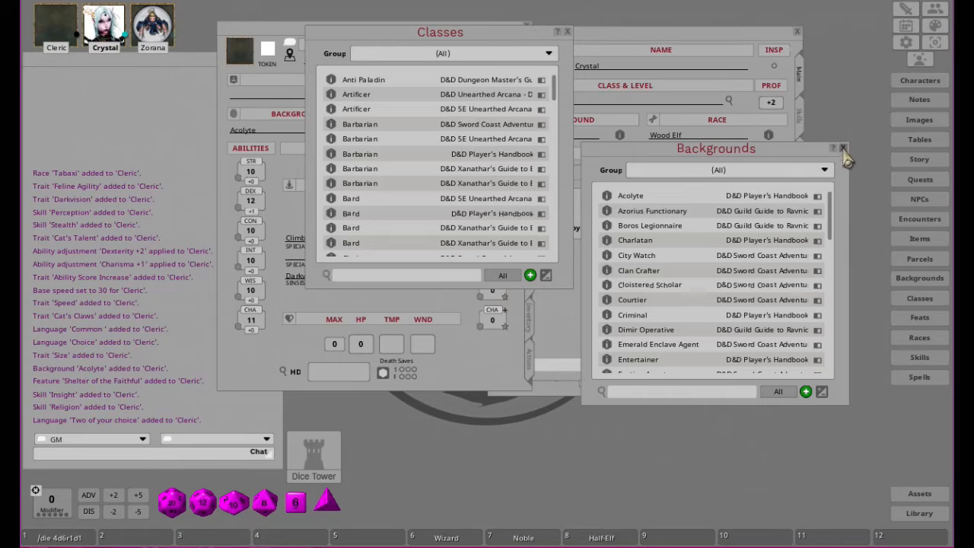
left_click(843, 149)
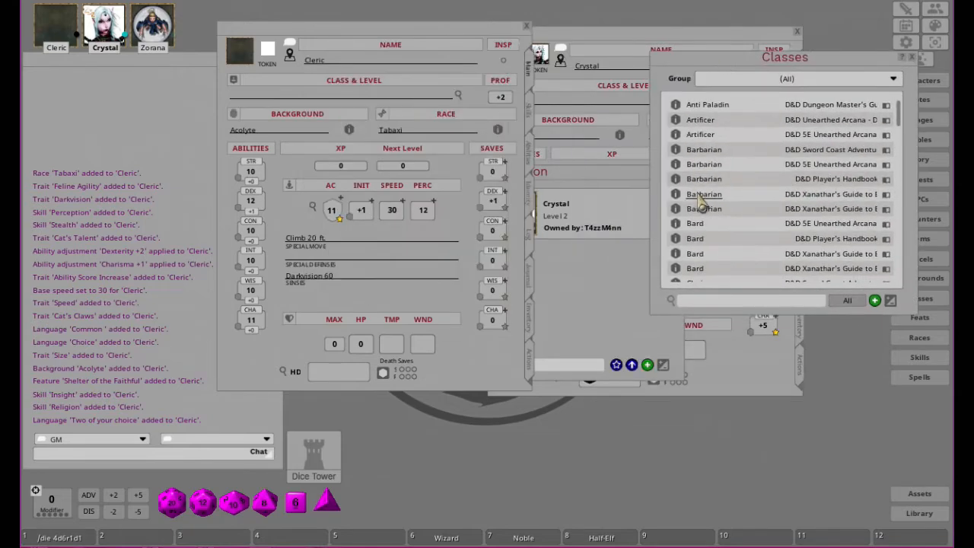
scroll(742, 228, "down", 3)
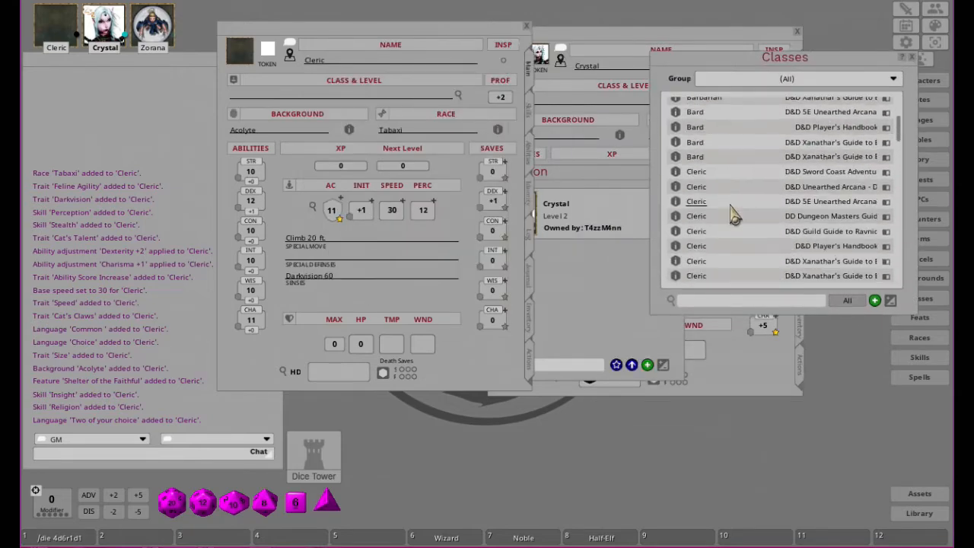
left_click_drag(677, 190, 332, 97)
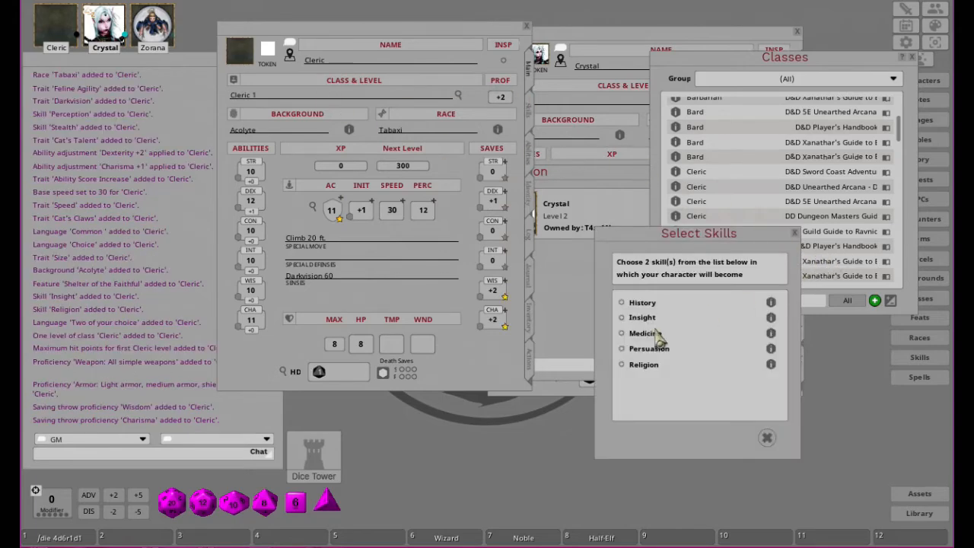
- Choose the History and Insight skills and the Death Domain for the Tabaxi Cleric, and close the Classes list
left_click(621, 303)
left_click(622, 317)
left_click(746, 438)
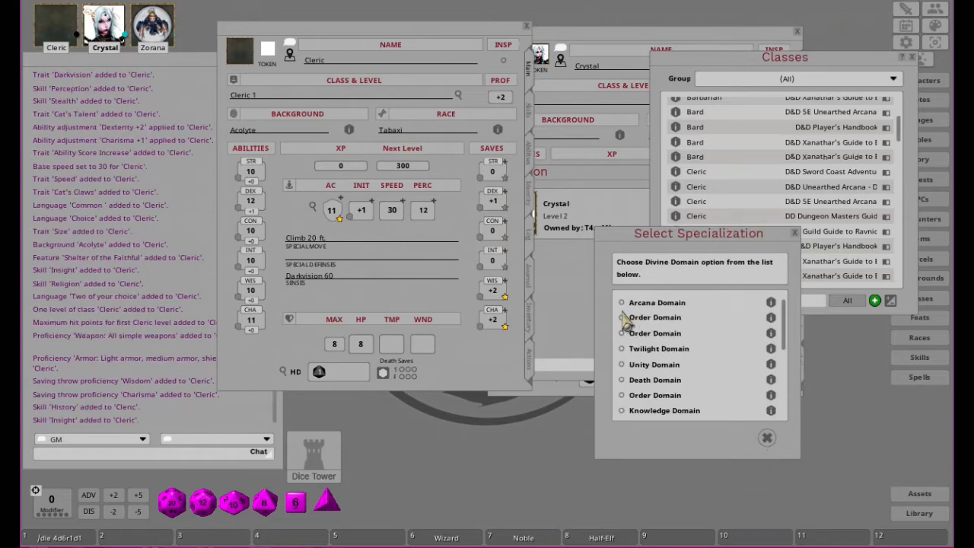
left_click(622, 380)
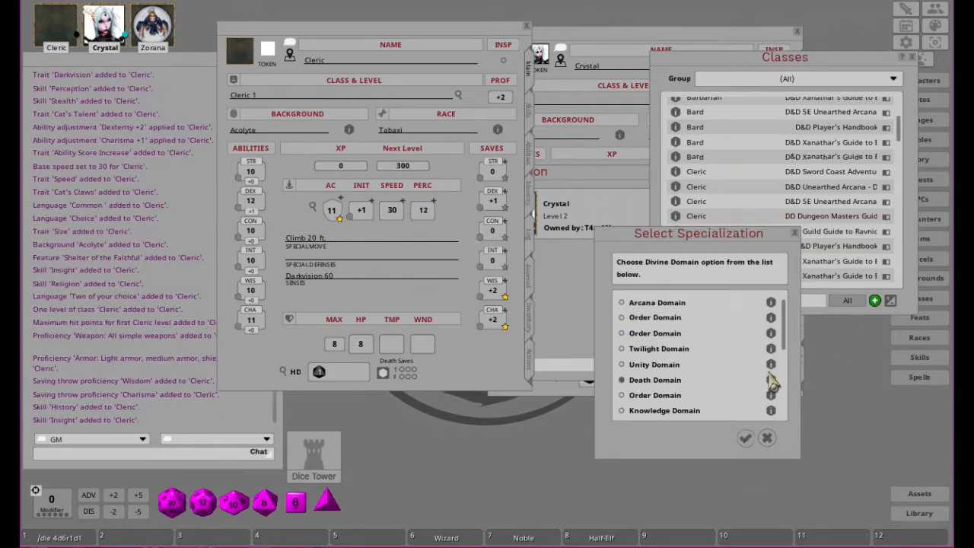
left_click(747, 438)
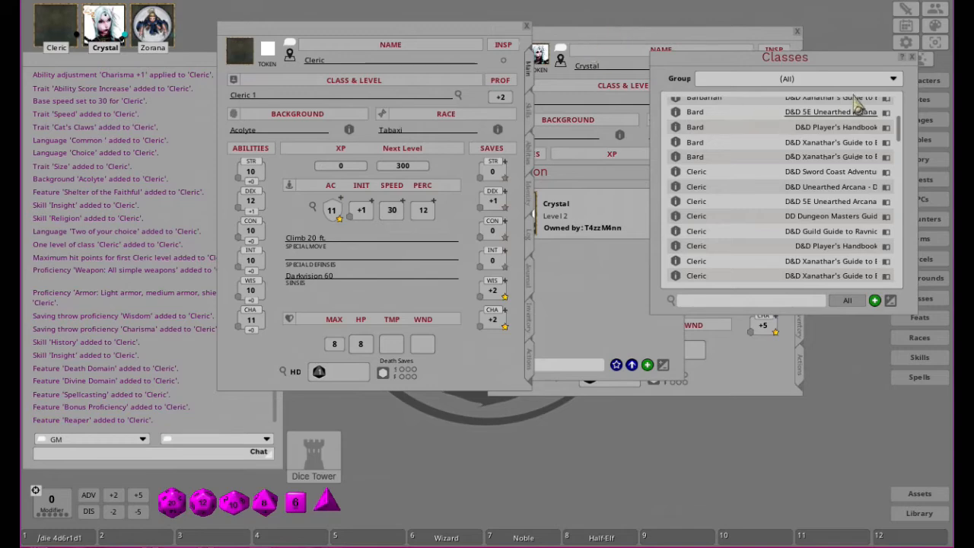
left_click(917, 59)
- Move the Tabaxi Cleric's sheet clear of the chat window and select its XP value
left_click_drag(340, 41, 471, 91)
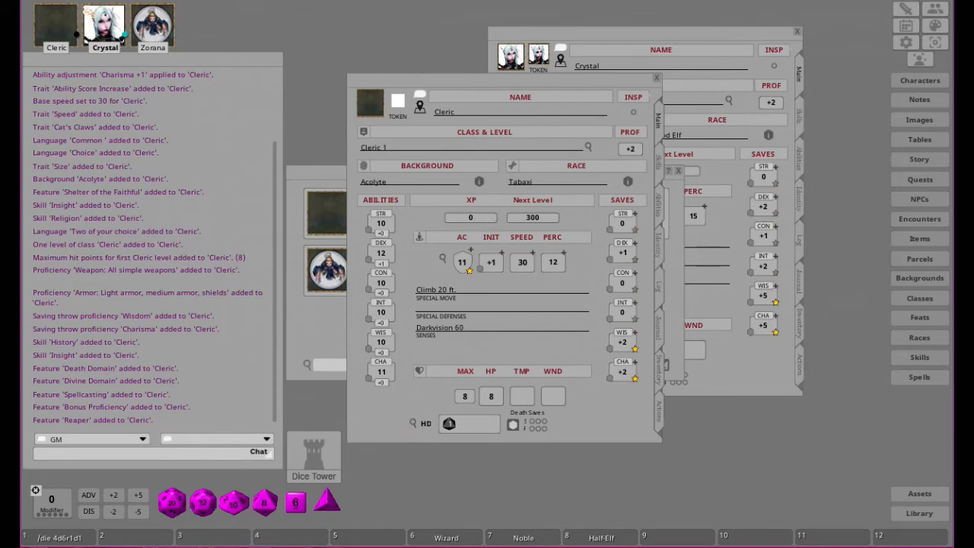
left_click_drag(470, 79, 515, 82)
left_click(518, 220)
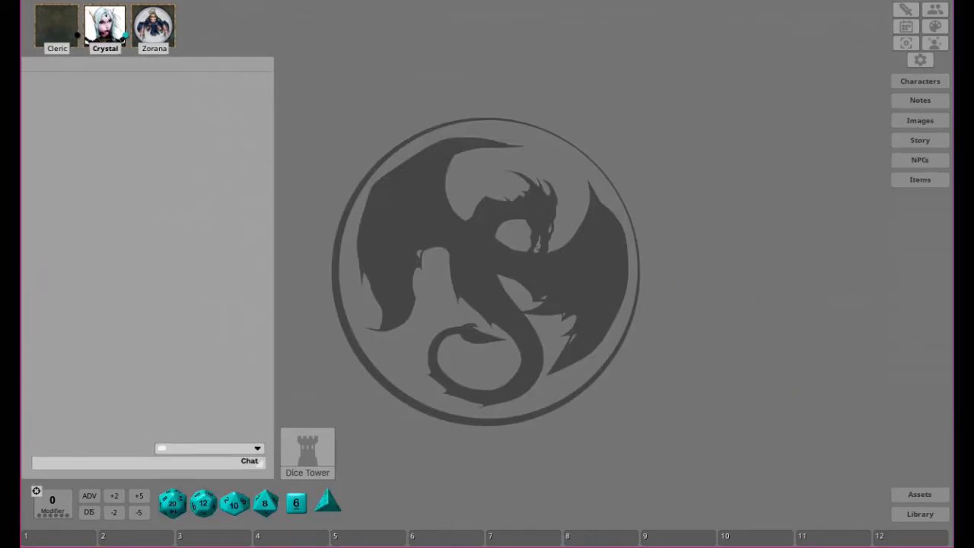
- Switch to the player's client, open the Tabaxi Cleric's sheet, and try to change its XP on the main page and in the class details
left_click(61, 31)
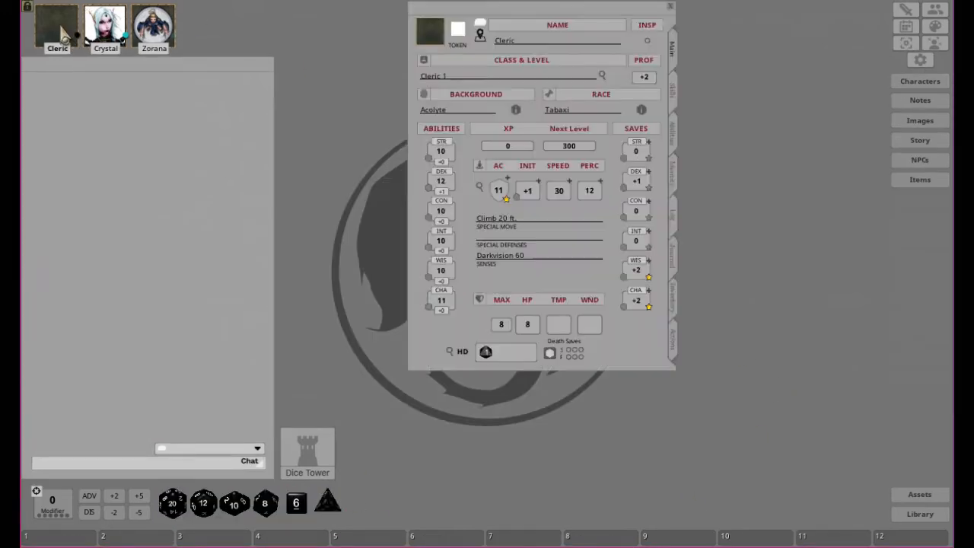
left_click(508, 146)
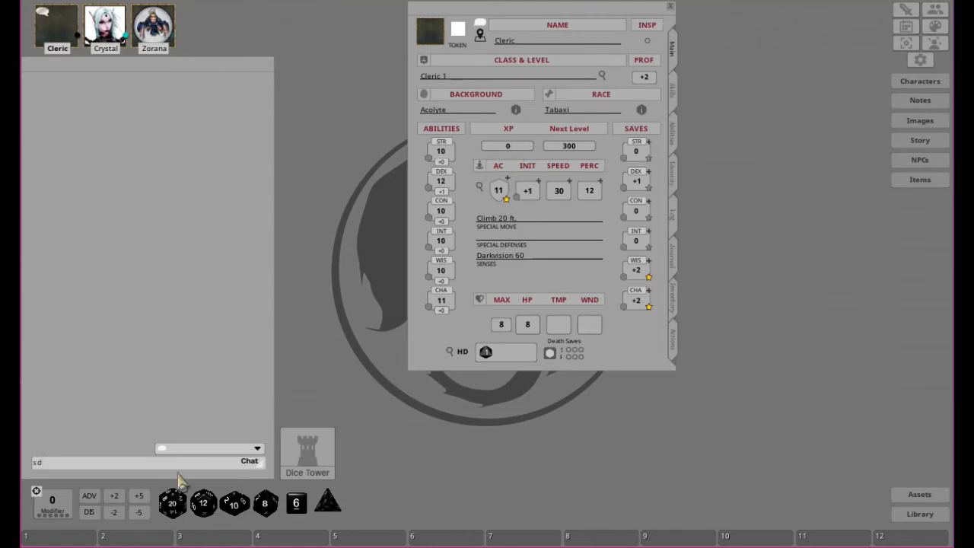
key("BackSpace")
key("BackSpace")
left_click(603, 76)
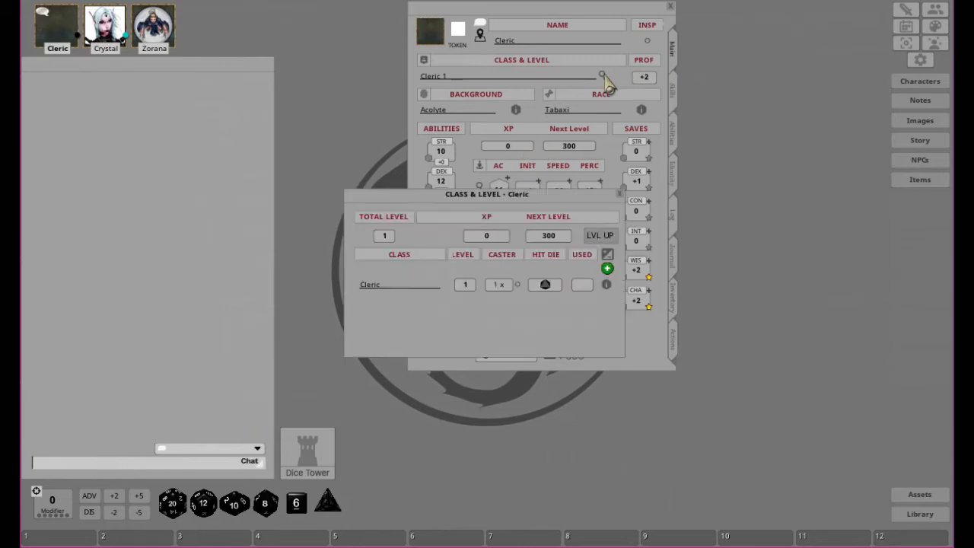
type("12")
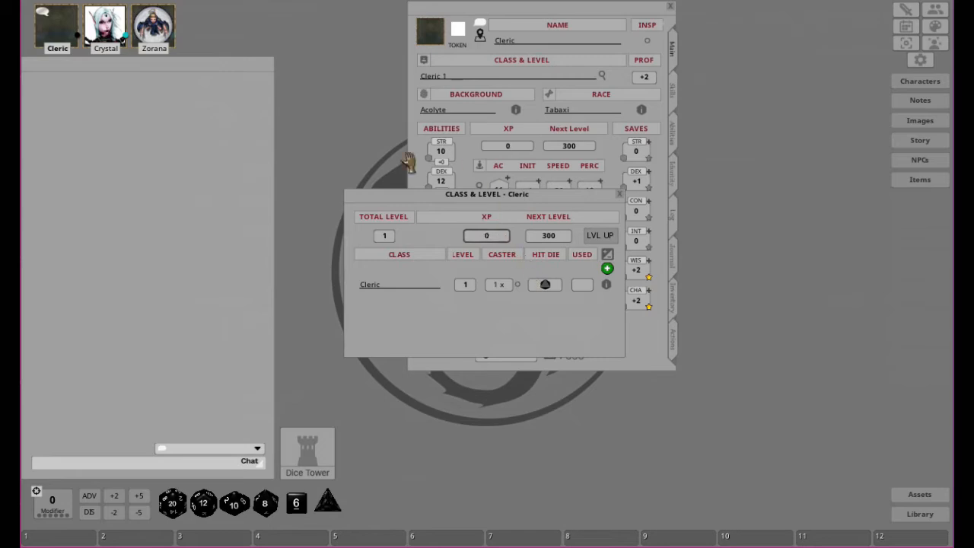
left_click(620, 195)
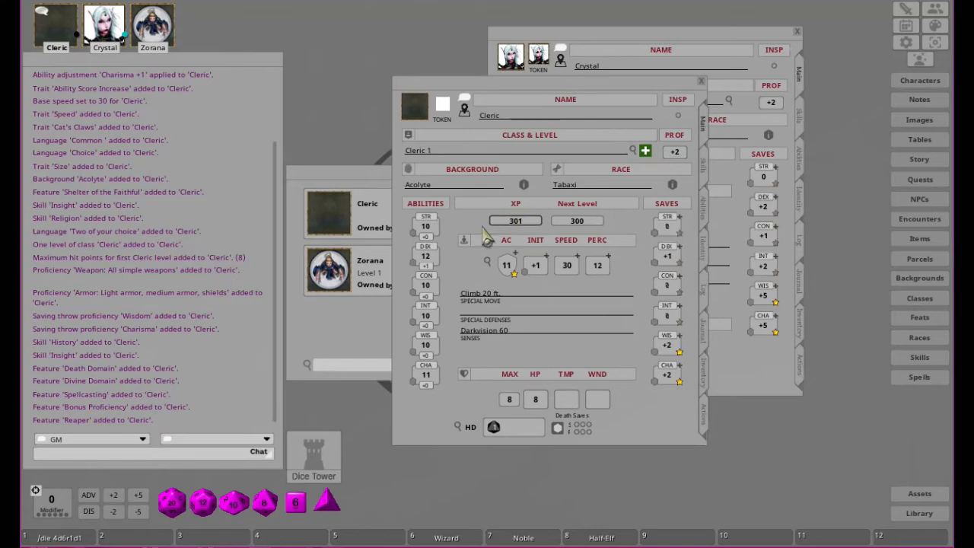
- View the Classes list for the Tabaxi Cleric's level-up, close it, and start the level-up in the Character Wizard from the class and level details
left_click(645, 152)
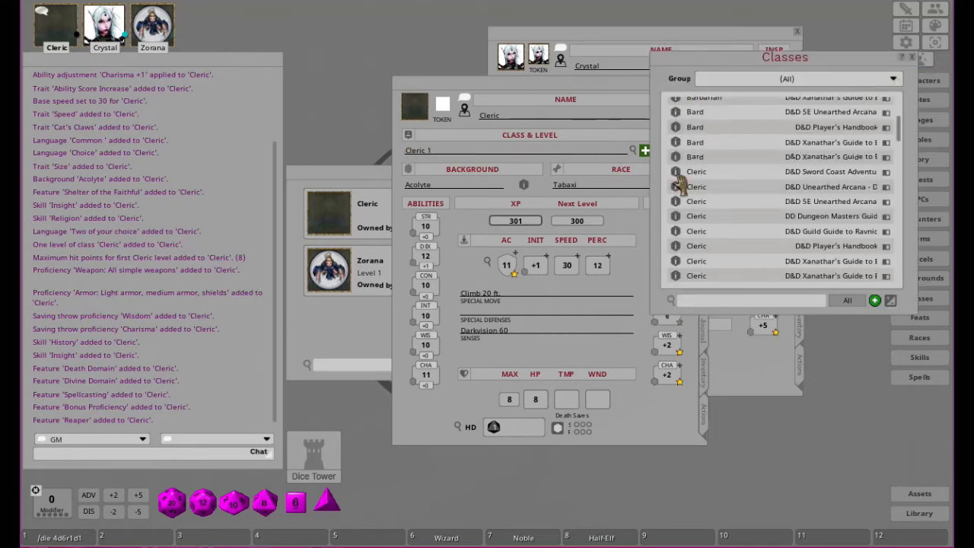
left_click(913, 60)
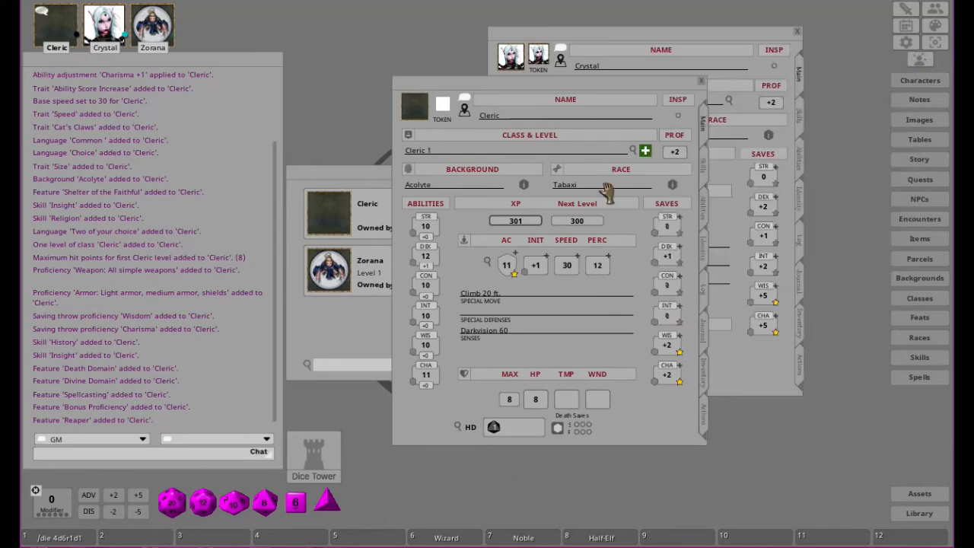
left_click(634, 151)
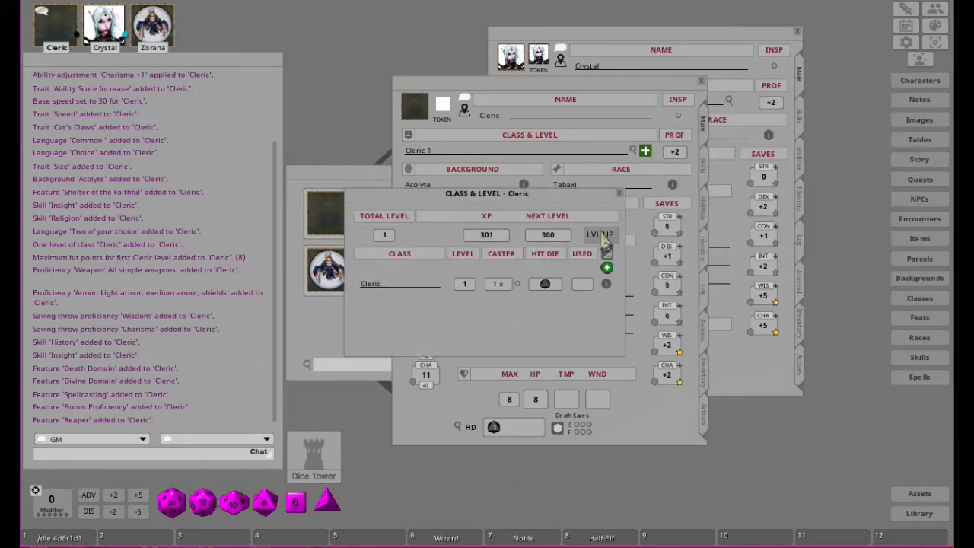
left_click_drag(531, 195, 779, 221)
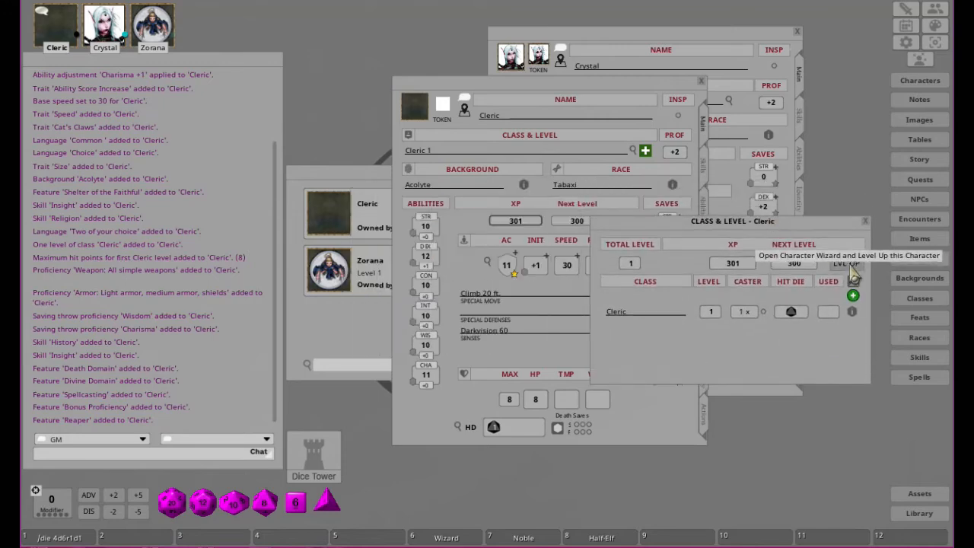
left_click(854, 265)
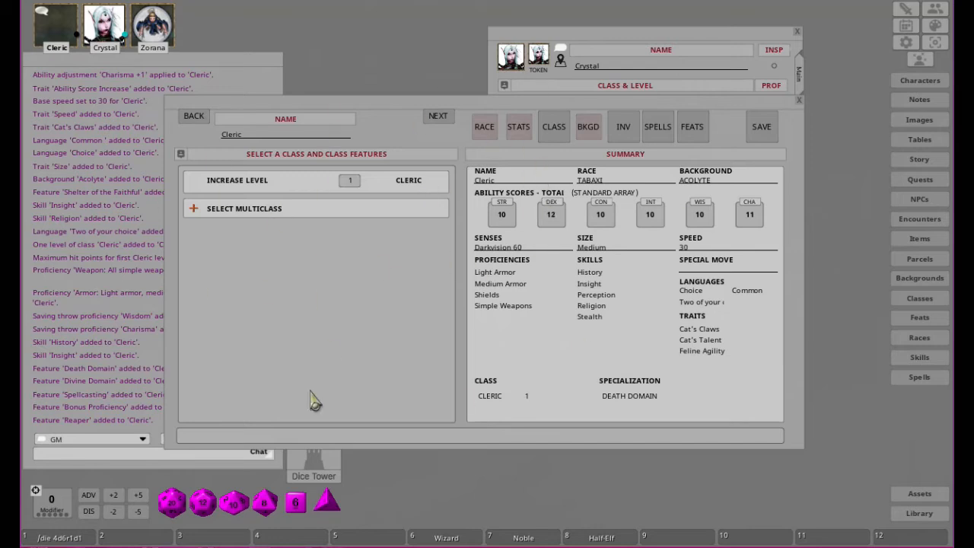
- Close the Character Wizard, bring Crystal's sheet to the front, and restore its HP to 18
left_click(799, 102)
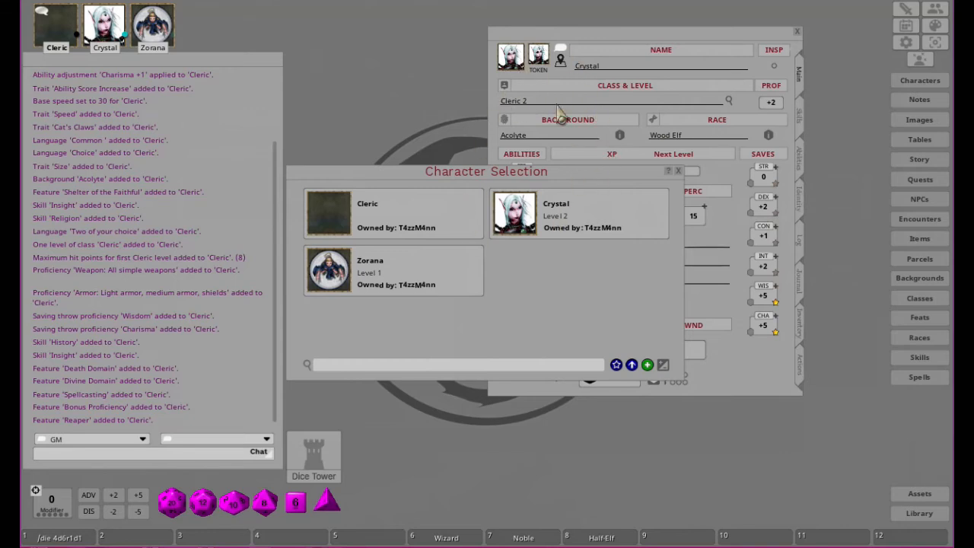
left_click(647, 46)
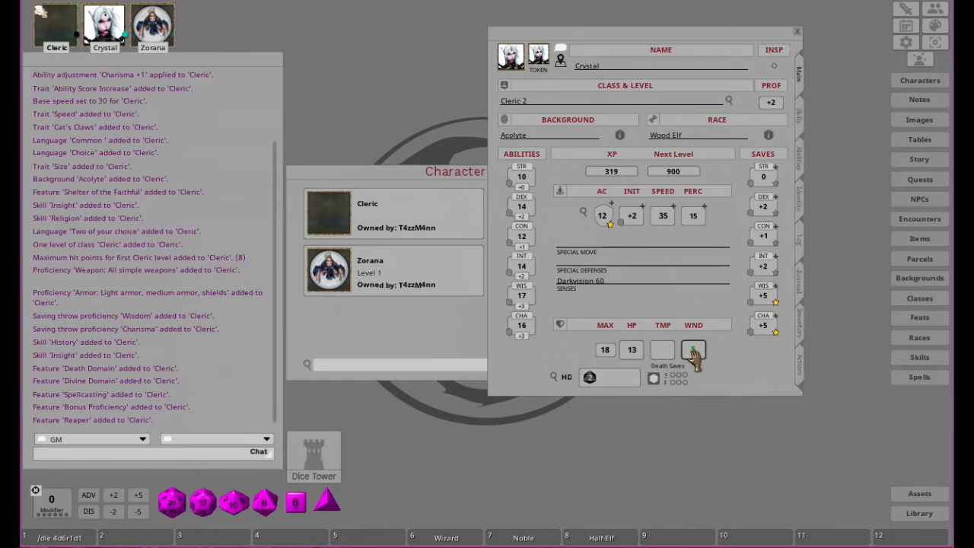
left_click(631, 351)
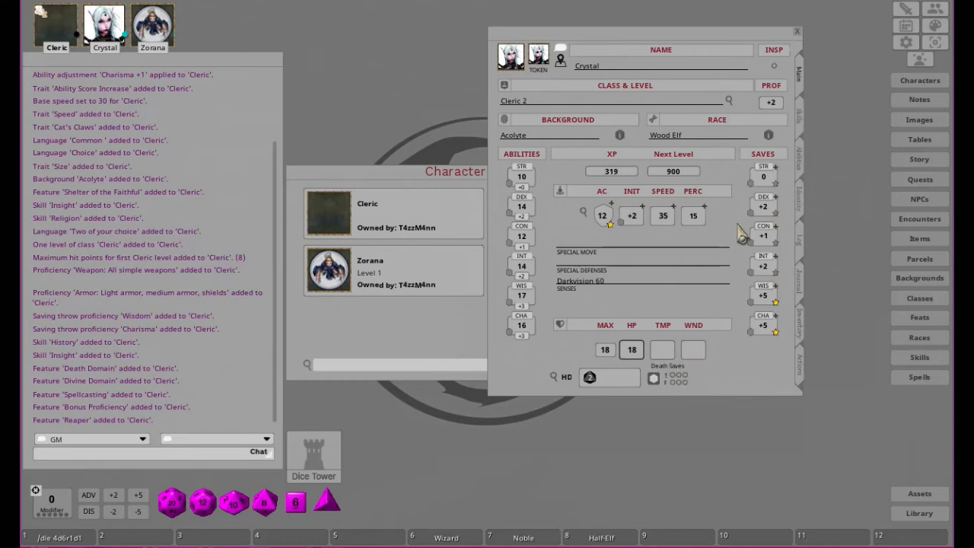
- Examine Crystal's skills and tool entries, switching the skill list's edit mode on and off again
left_click(804, 125)
scroll(652, 172, "down", 1)
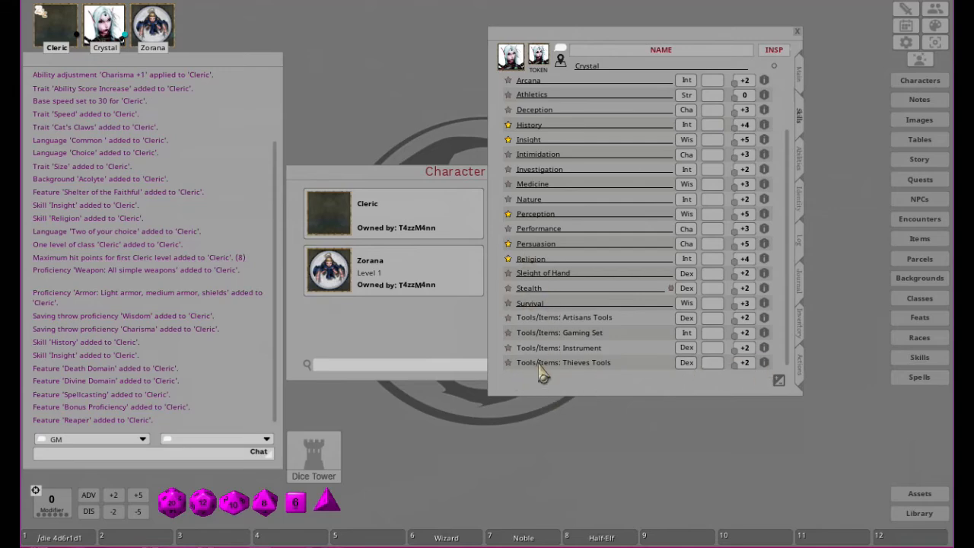
left_click(779, 382)
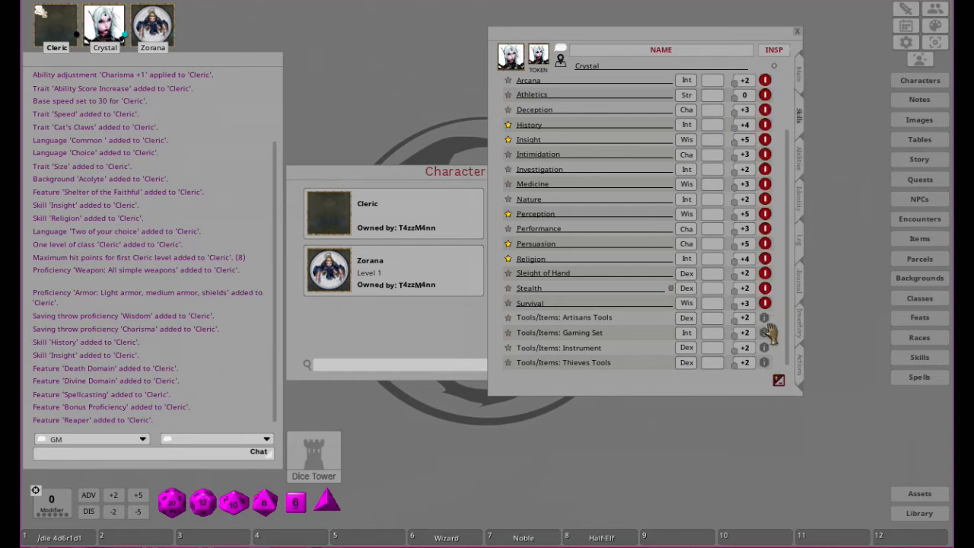
scroll(781, 327, "up", 2)
scroll(771, 334, "down", 2)
left_click(780, 383)
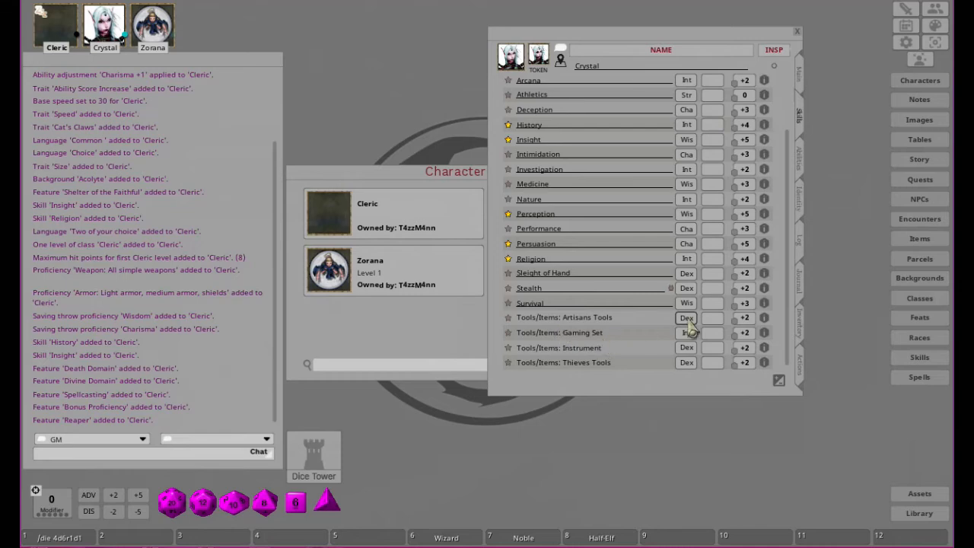
scroll(630, 241, "up", 2)
scroll(635, 250, "down", 2)
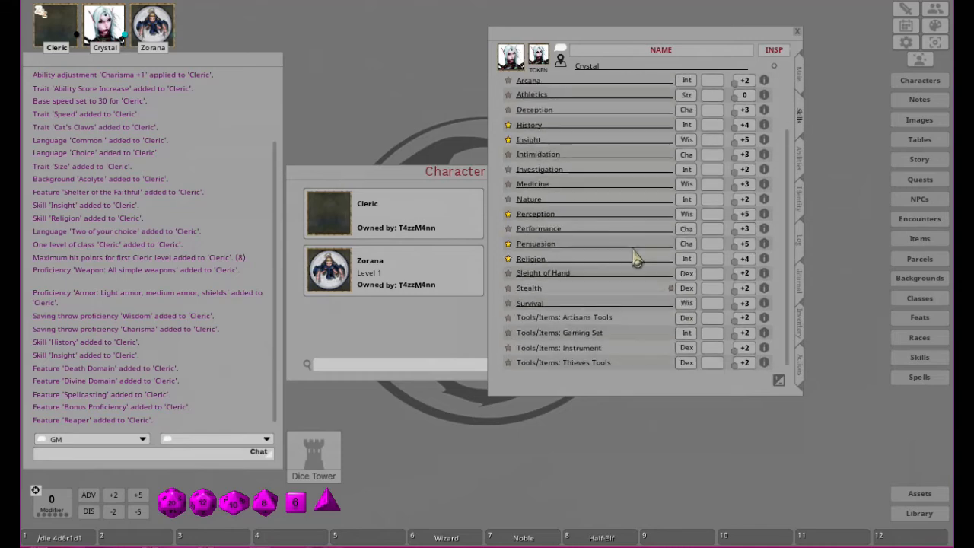
- View Crystal's features, traits, proficiencies and languages, followed by the identity details, adventure log and journal page
left_click(801, 166)
scroll(648, 208, "down", 2)
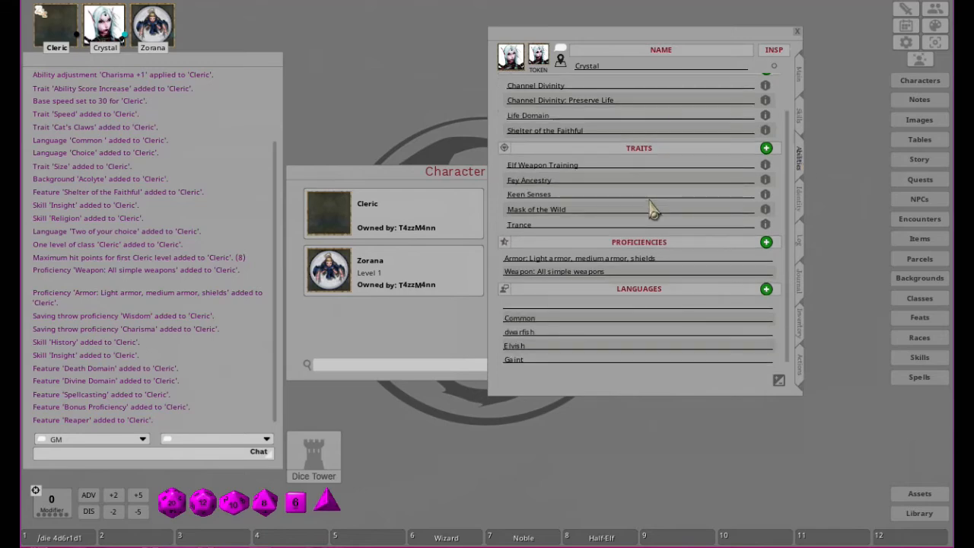
scroll(653, 211, "up", 1)
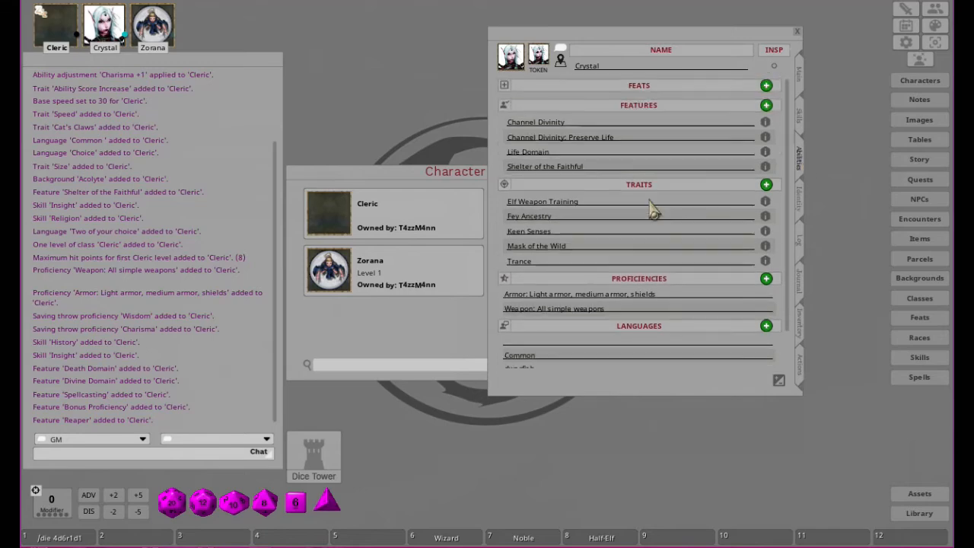
left_click(801, 200)
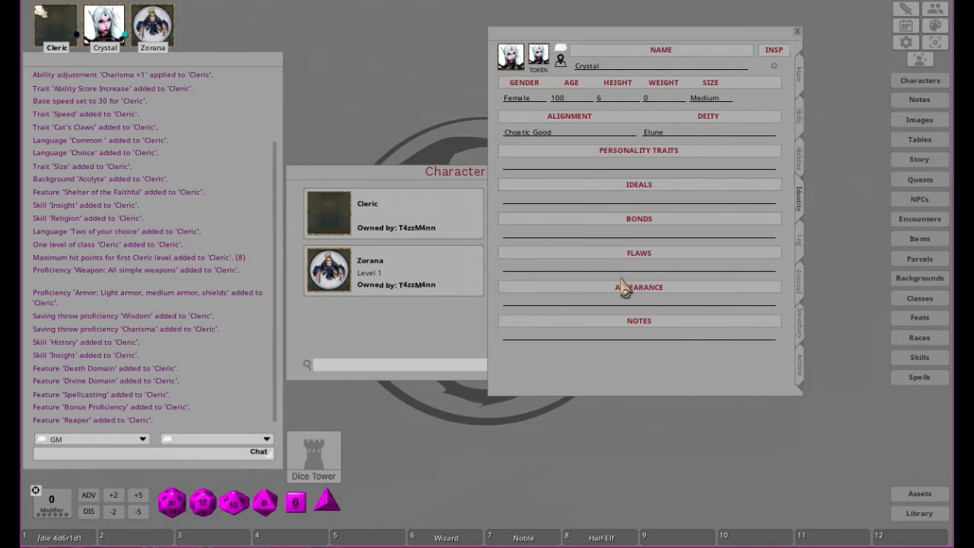
left_click(801, 240)
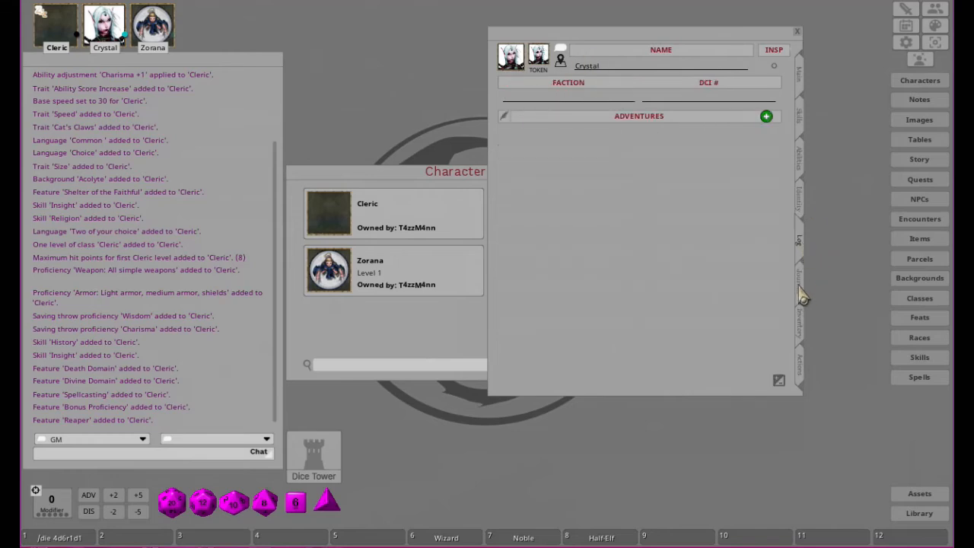
left_click(801, 285)
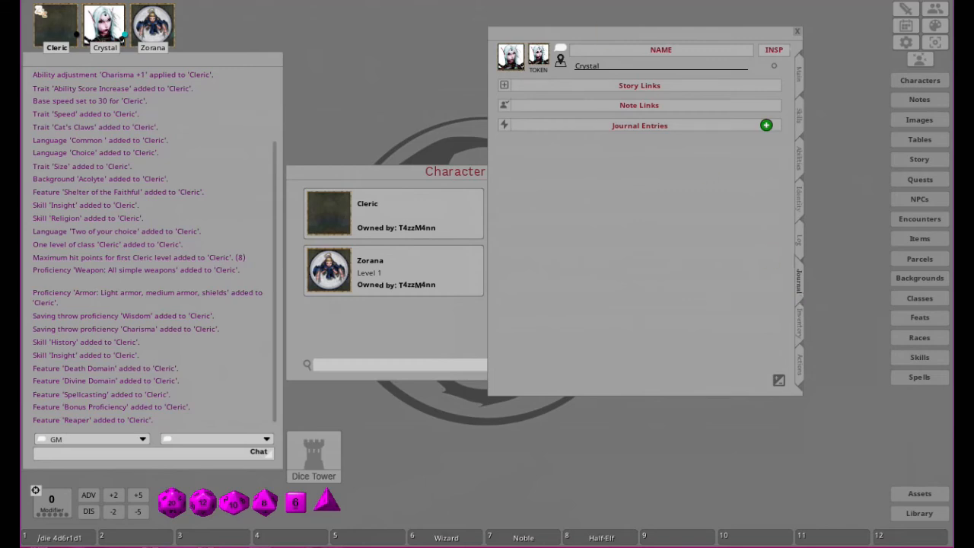
- Move Crystal's sheet toward the chat window, switch to the player's client, and view and close its Notes list
left_click_drag(638, 42, 445, 36)
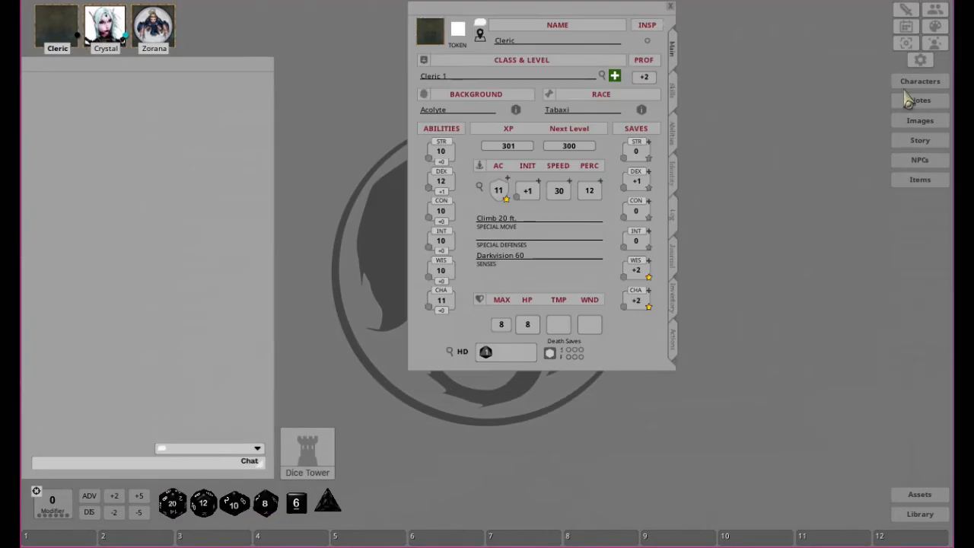
left_click(921, 100)
left_click_drag(513, 147, 785, 81)
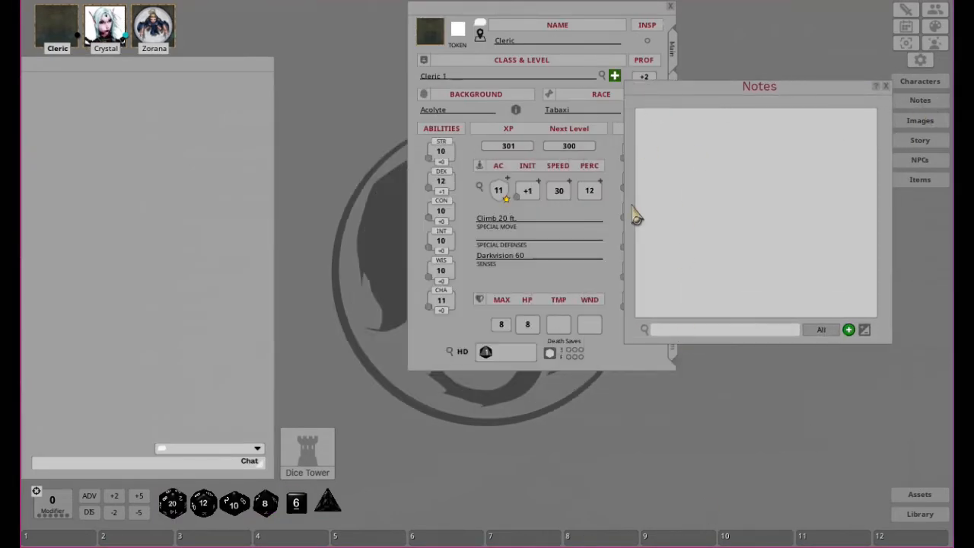
left_click(886, 86)
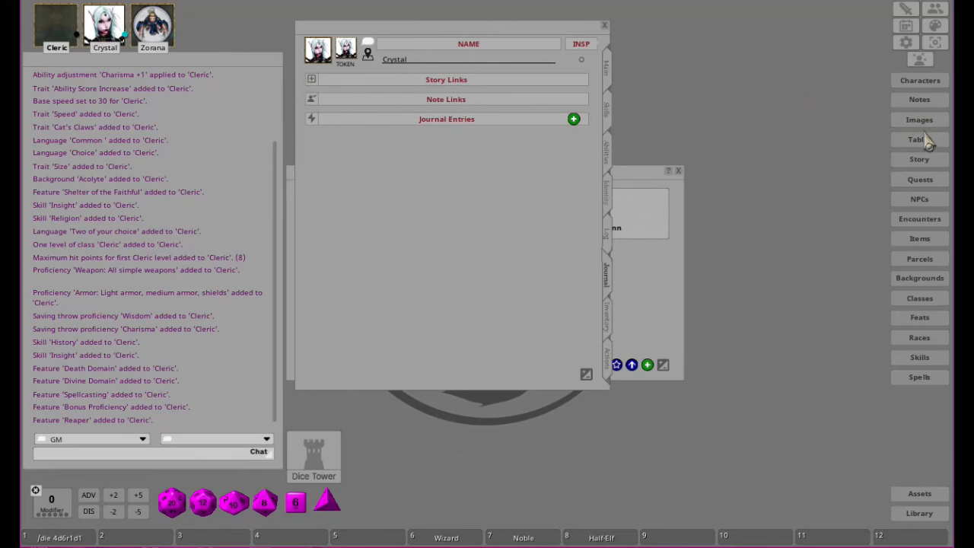
- In the GM's client, link the "1 Instructions" story on spell effect coding to Crystal's Story Links, and close the Story list
left_click(919, 162)
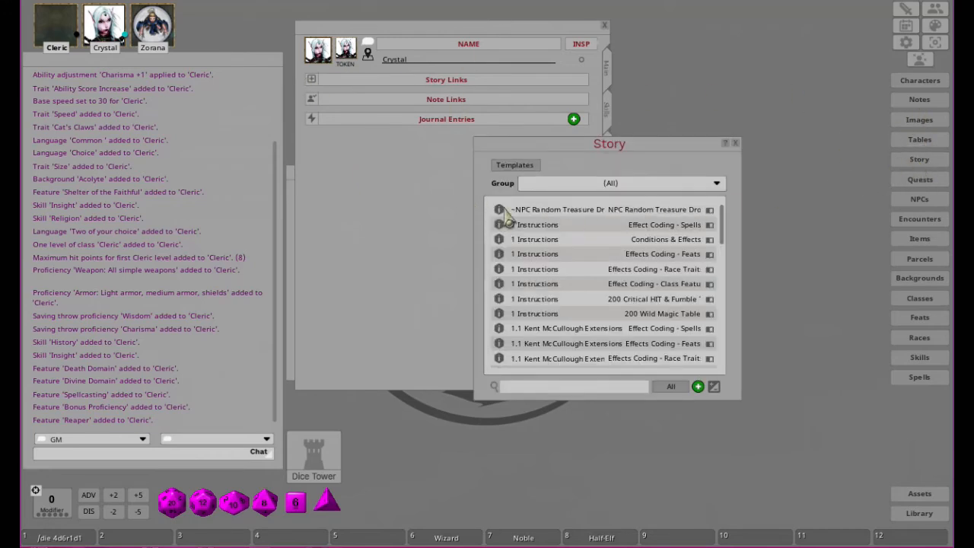
left_click_drag(499, 228, 388, 93)
left_click_drag(616, 153, 684, 114)
left_click(805, 105)
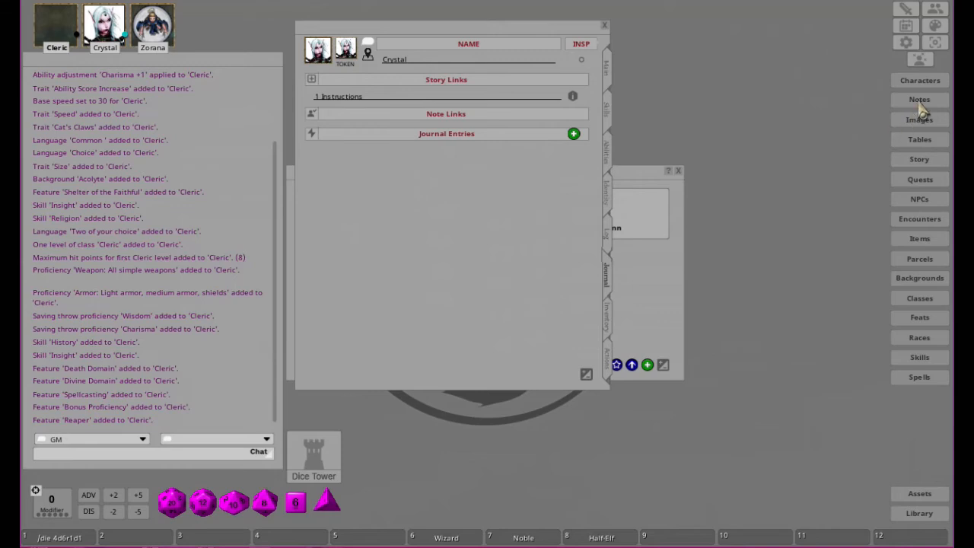
- Create a note named "here is a note" and link it under Note Links in Crystal's journal
left_click(920, 100)
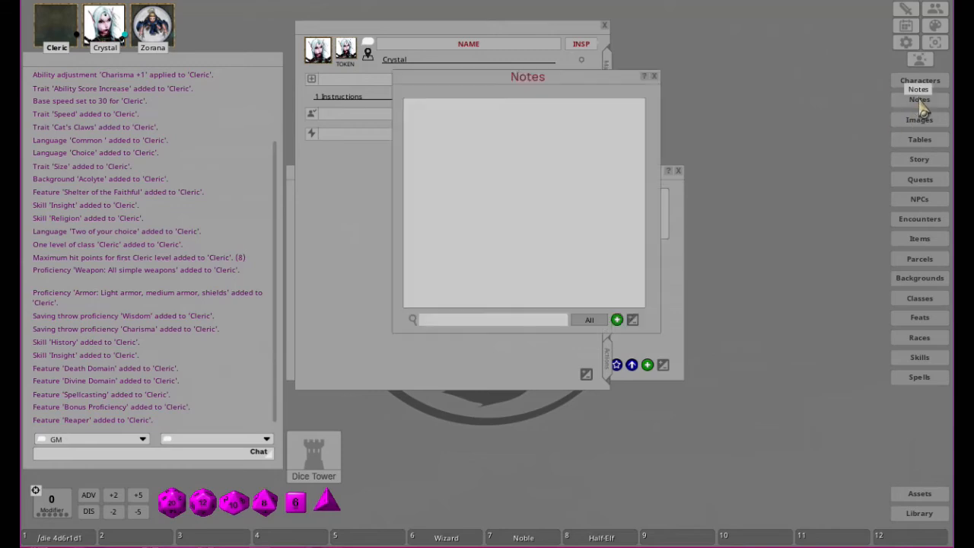
left_click(617, 319)
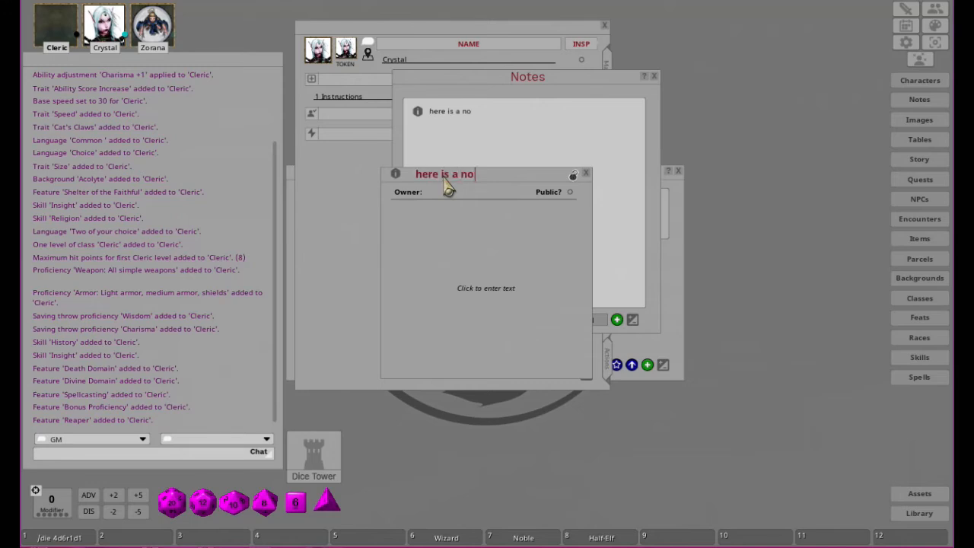
left_click(586, 174)
left_click_drag(550, 79, 789, 48)
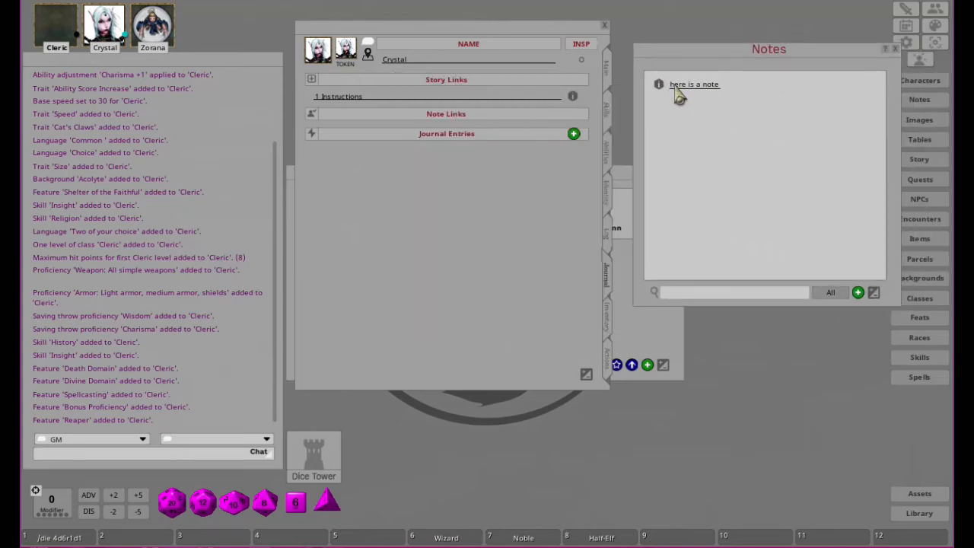
left_click_drag(659, 84, 512, 135)
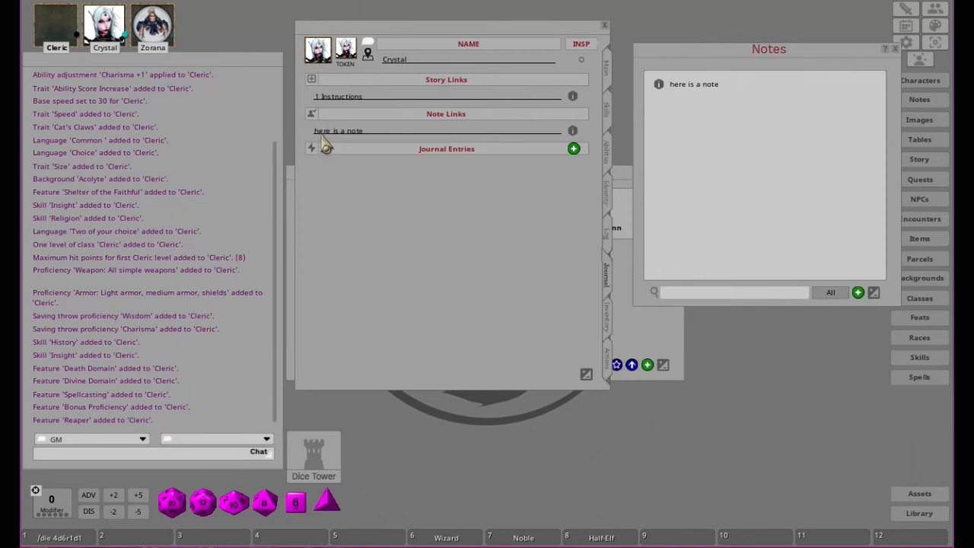
- Add a new entry under Crystal's Journal Entries, close it, and delete it in edit mode
left_click(575, 149)
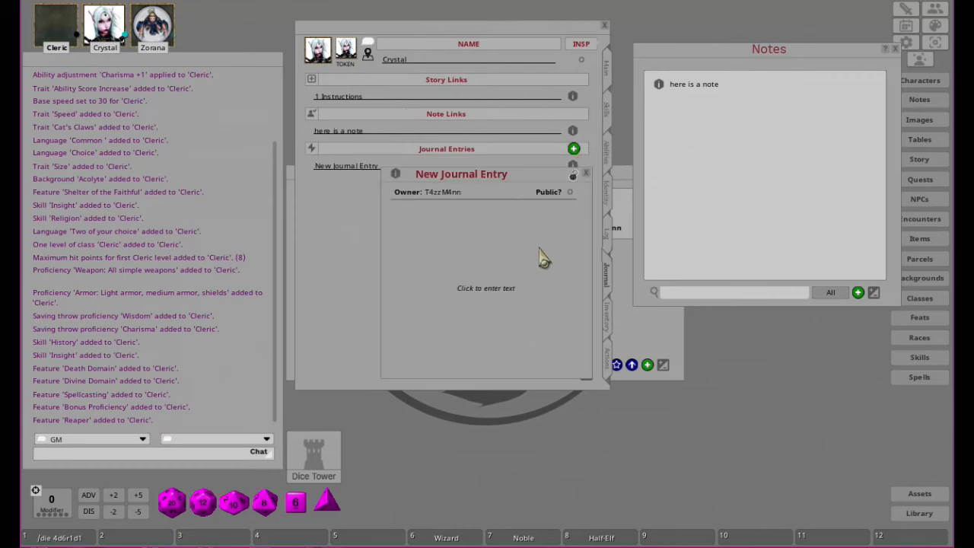
left_click(587, 170)
left_click(586, 374)
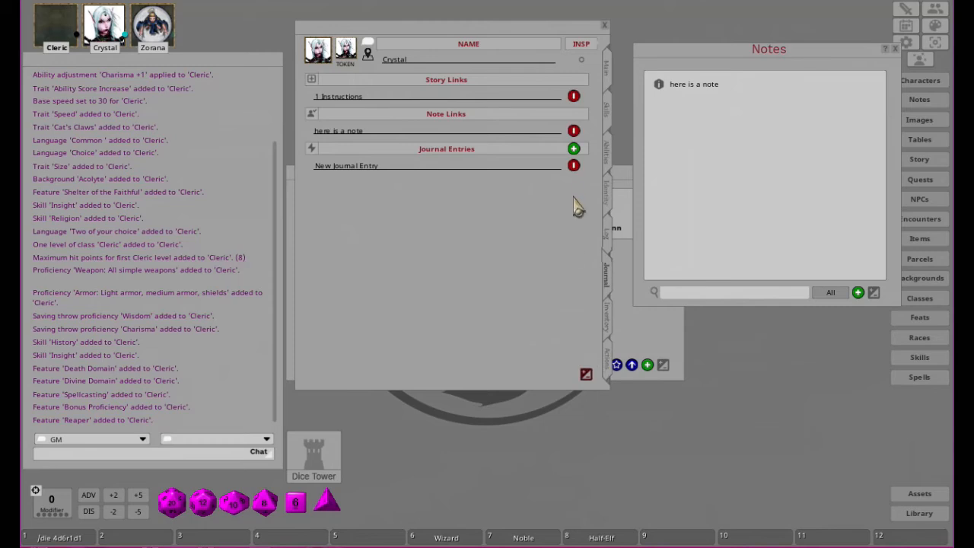
left_click(574, 169)
left_click(586, 375)
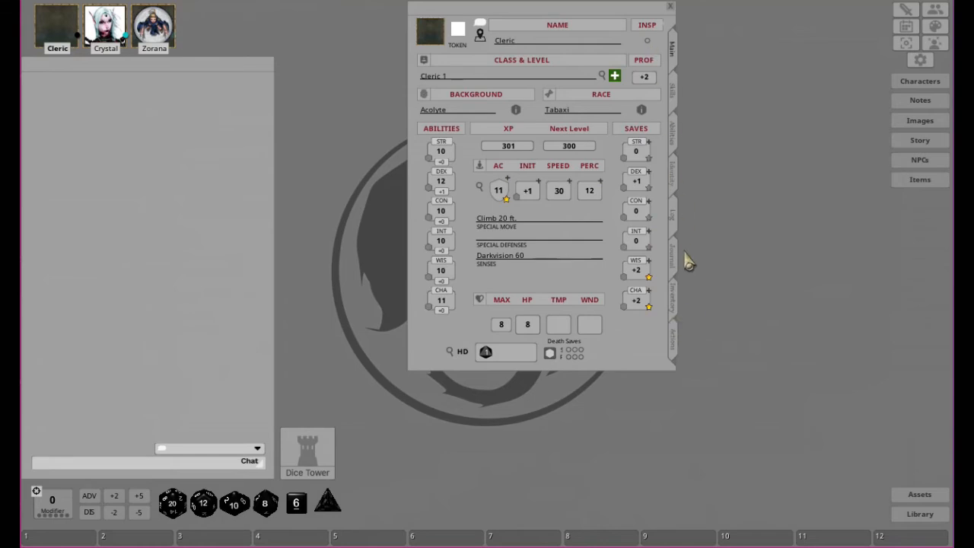
- In the player's client, examine the Cleric's journal page, reopen the sheet, and check the page's edit mode
left_click(673, 258)
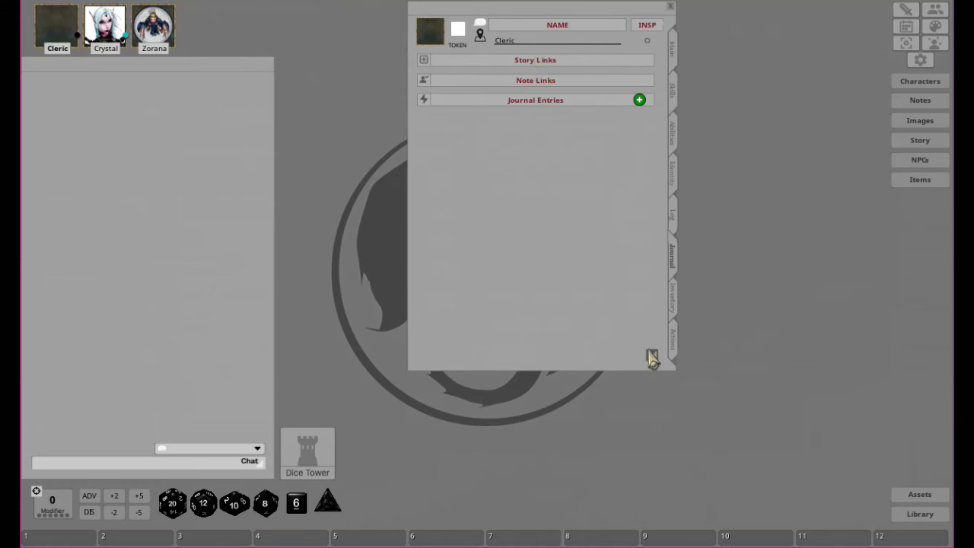
left_click(671, 7)
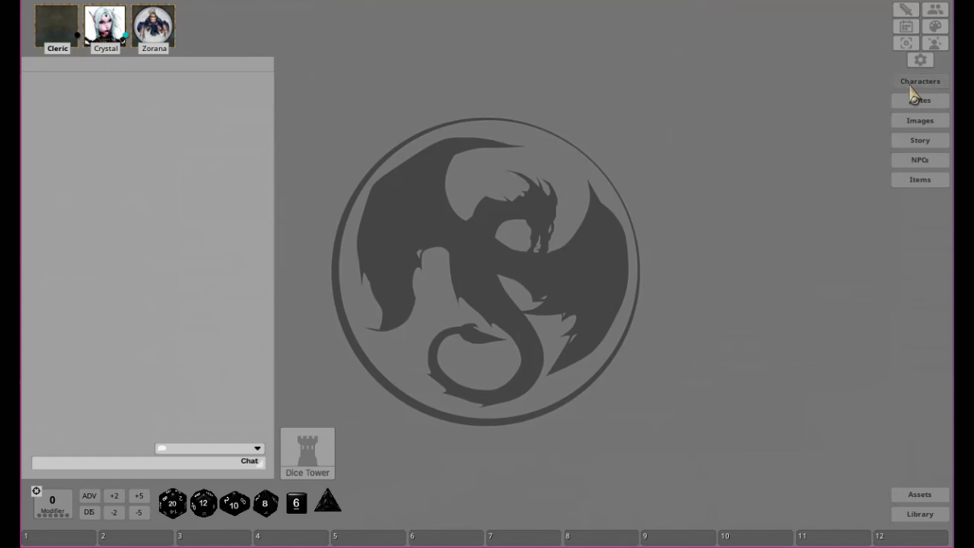
left_click(918, 82)
left_click(678, 172)
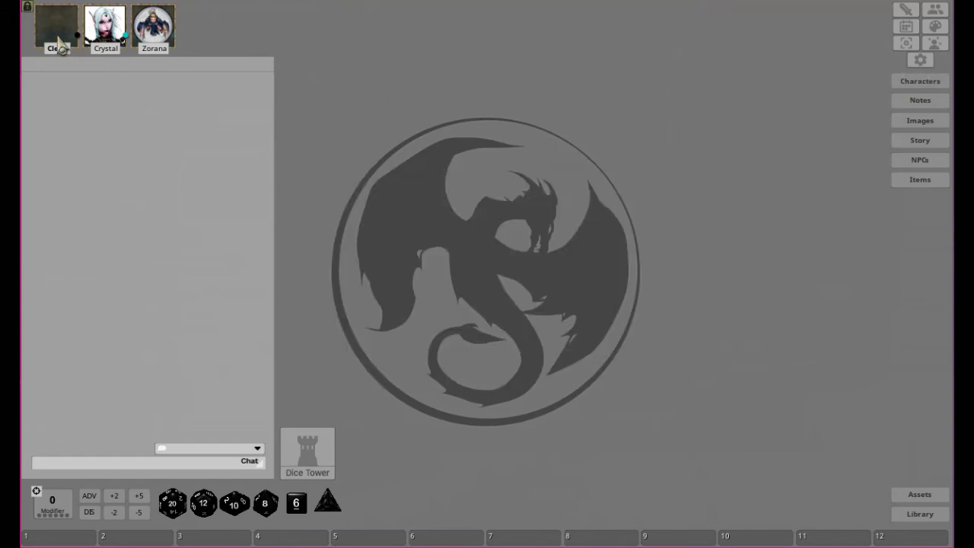
left_click(55, 31)
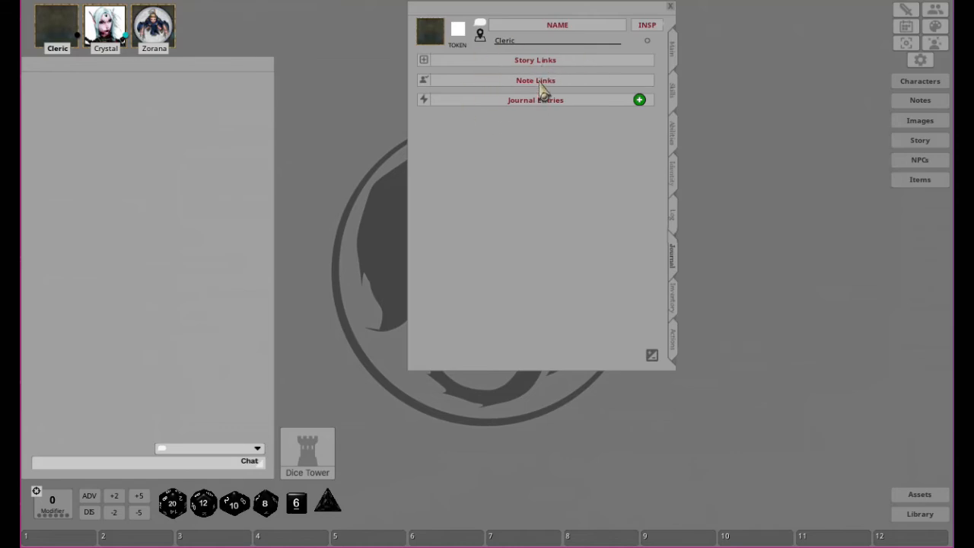
left_click(652, 356)
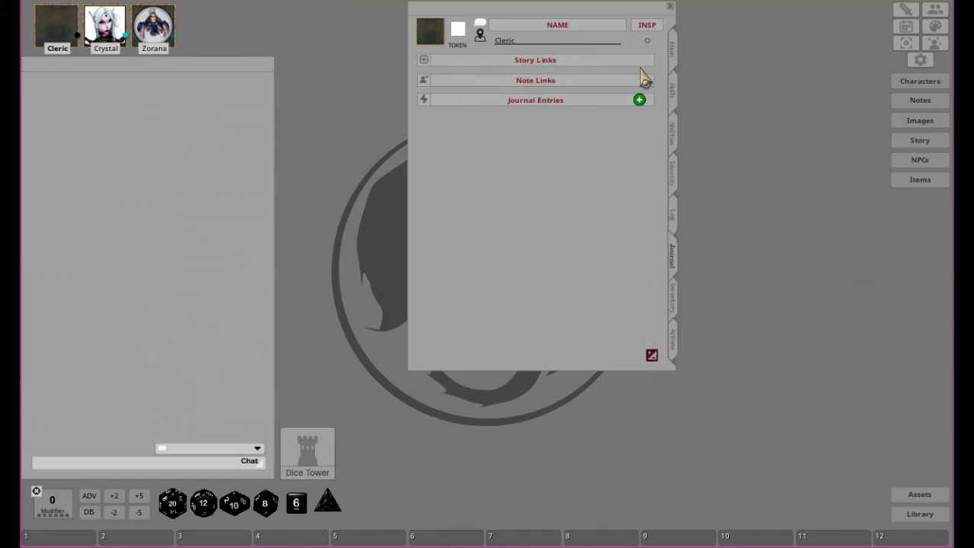
left_click(652, 356)
- Add a journal entry titled "This is my journal" to the Cleric's journal, lock it, and close it
left_click(640, 101)
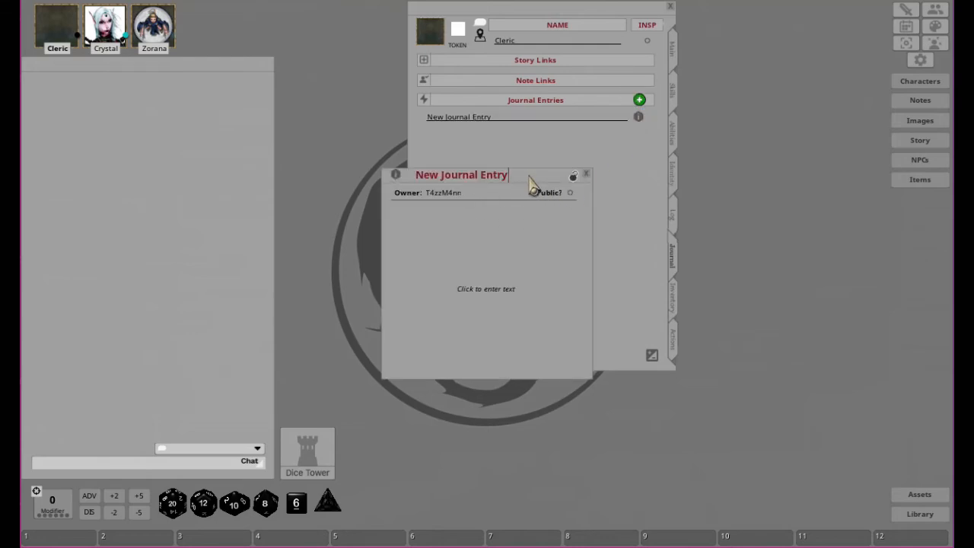
key("BackSpace")
key("BackSpace")
key("BackSpace")
key("BackSpace")
key("BackSpace")
key("BackSpace")
key("BackSpace")
key("BackSpace")
key("BackSpace")
key("BackSpace")
key("BackSpace")
key("BackSpace")
key("BackSpace")
key("BackSpace")
key("BackSpace")
type("This is my journal")
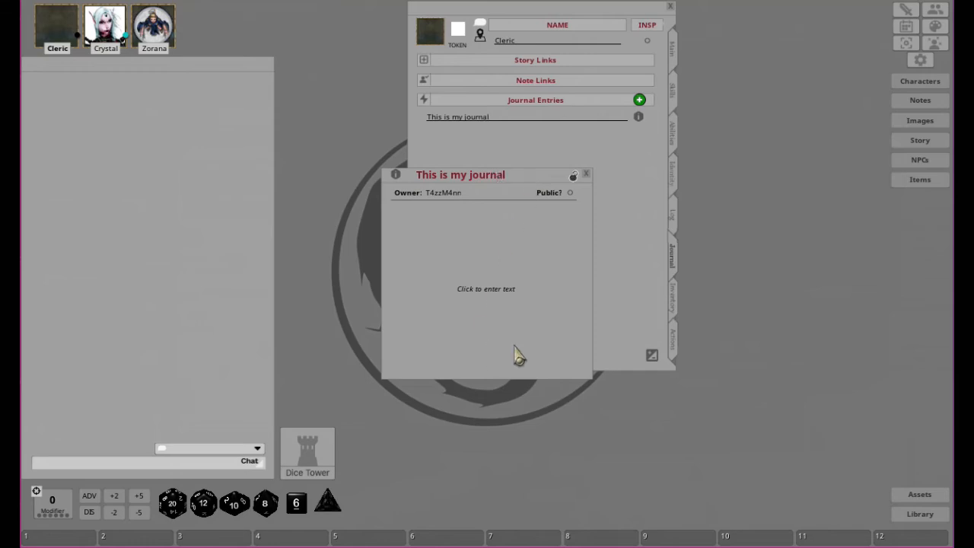
left_click(573, 176)
left_click(586, 175)
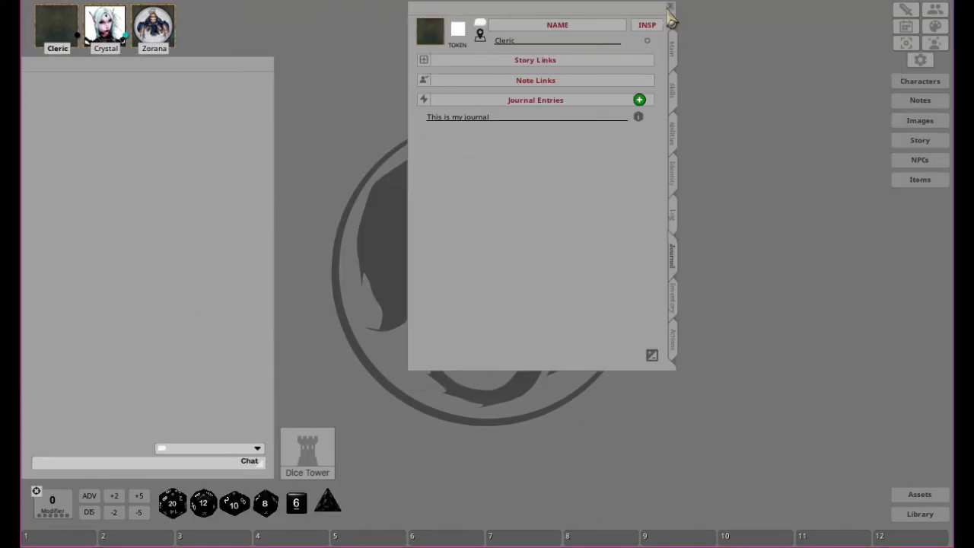
- Close the Cleric's sheet and view the linked story and note in Crystal's journal from the player's client
left_click(669, 9)
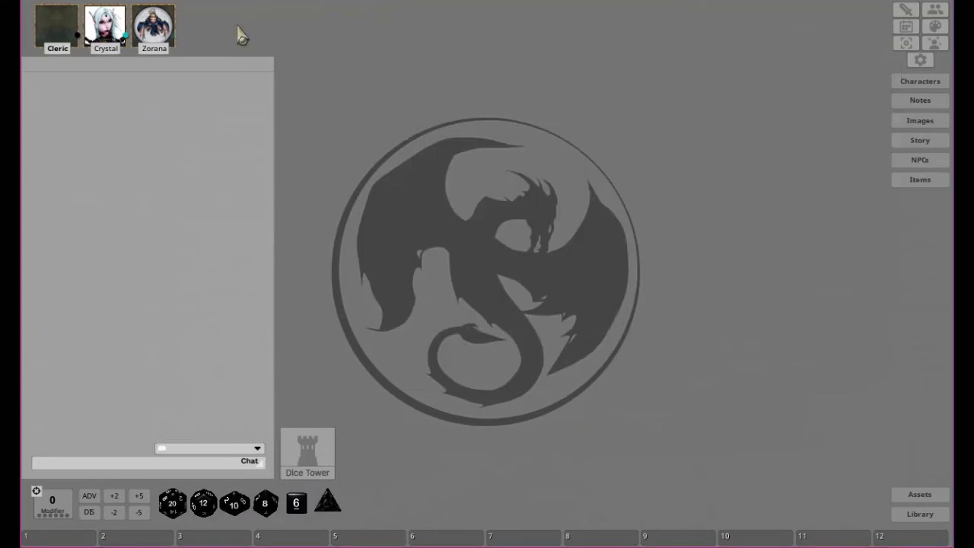
left_click(114, 34)
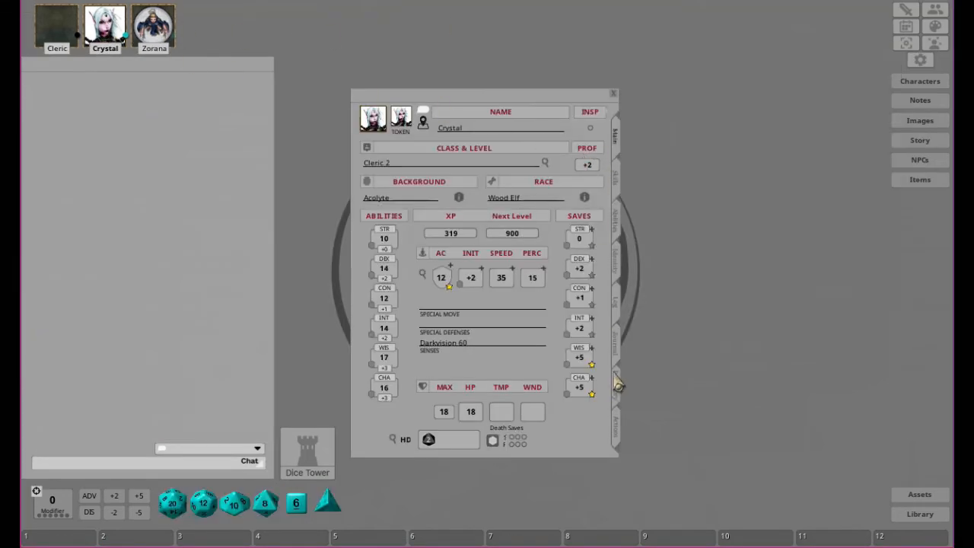
left_click(617, 343)
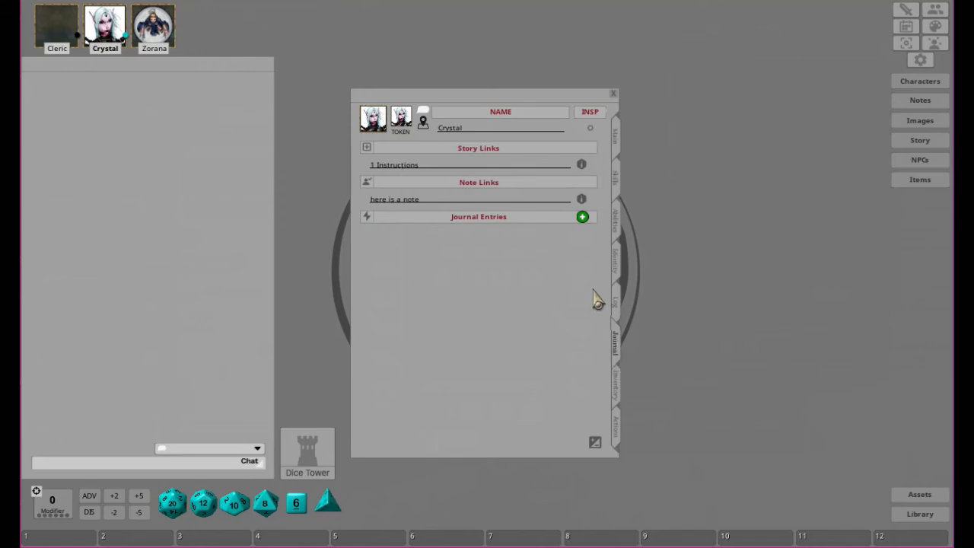
- Close Crystal's sheet in the player's client and view her inventory and actions pages in the GM's client
left_click(613, 95)
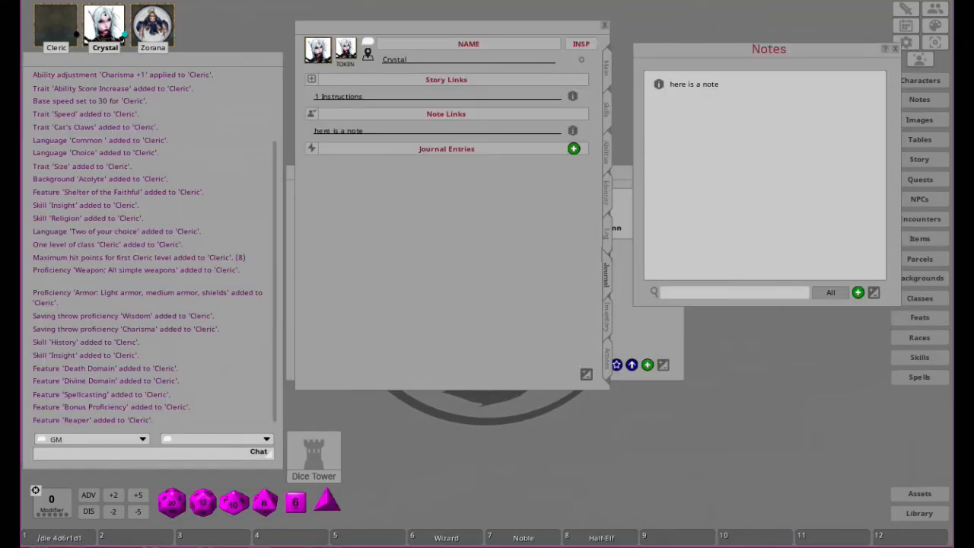
left_click(606, 318)
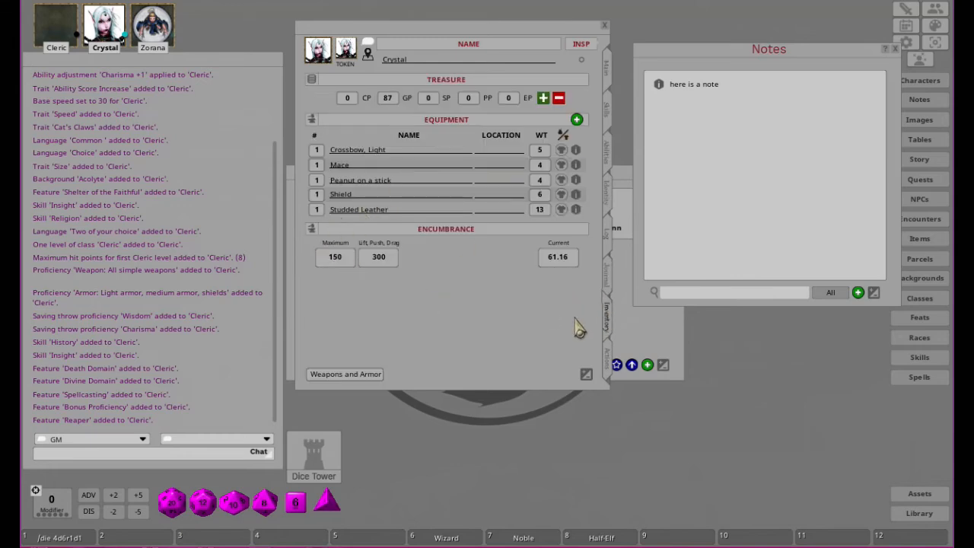
left_click(614, 367)
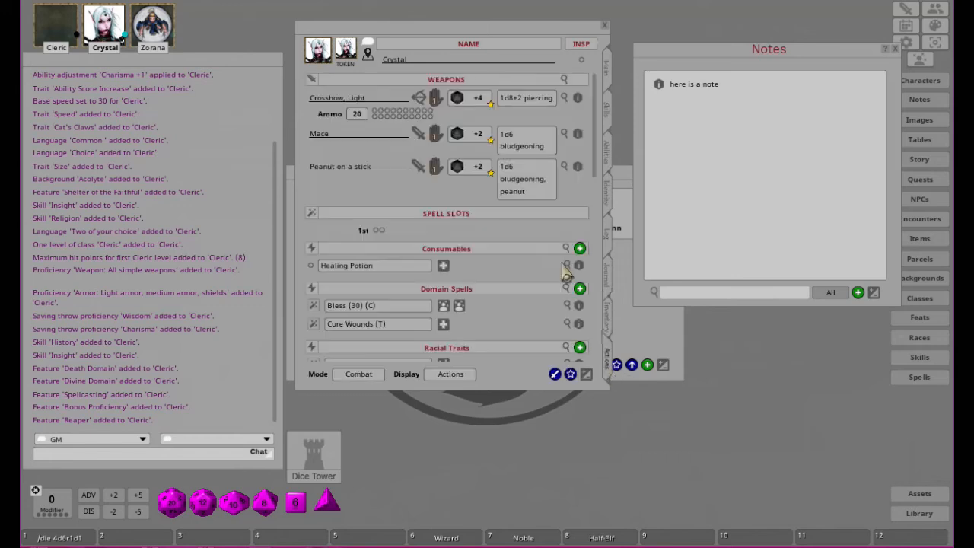
scroll(537, 286, "down", 3)
scroll(539, 301, "up", 3)
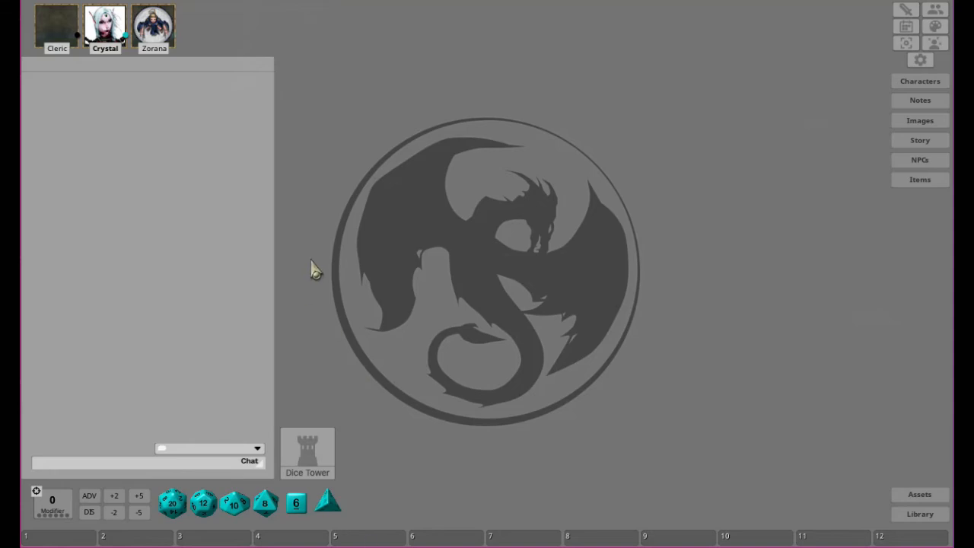
- In the player's client, reopen Crystal's inventory and spend 15 SP and 7 CP on "Bought stuff"
double_click(114, 34)
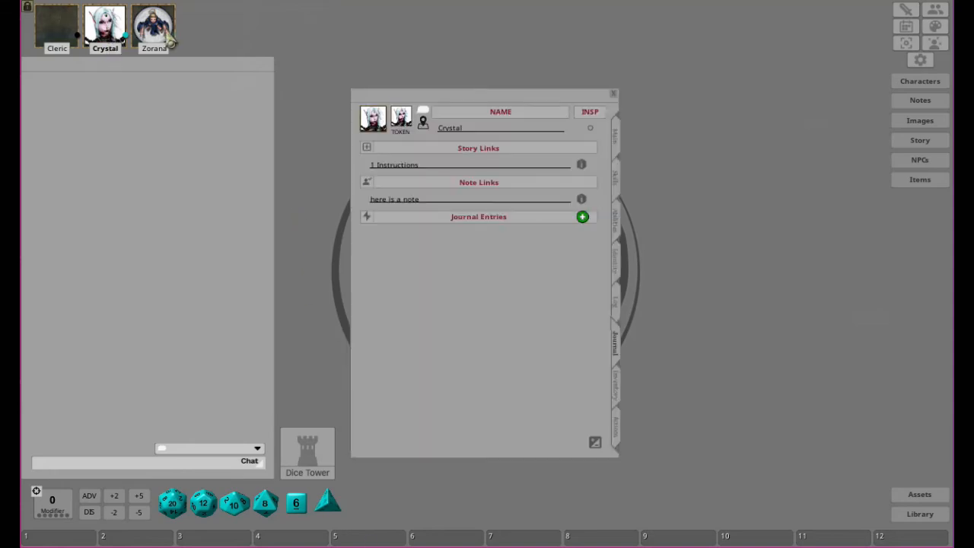
left_click(616, 393)
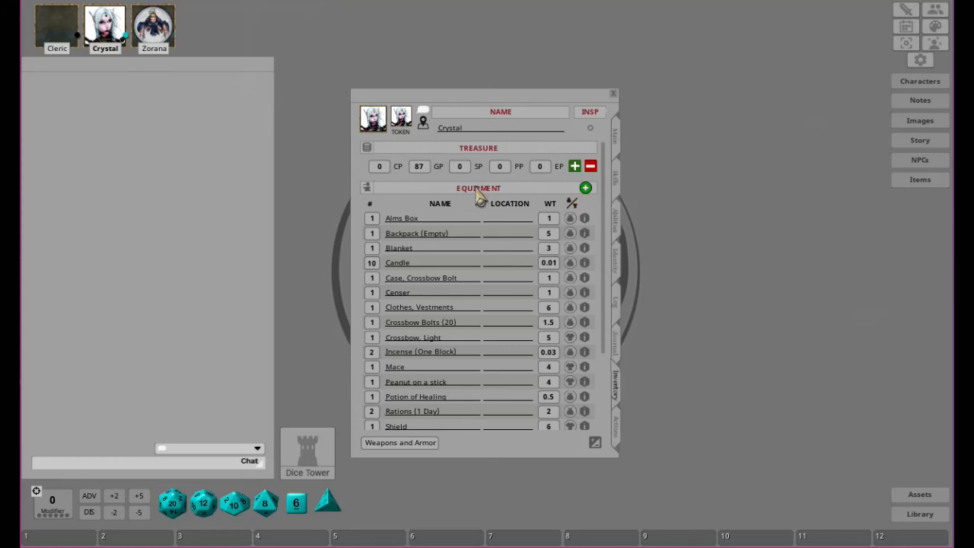
type("43234")
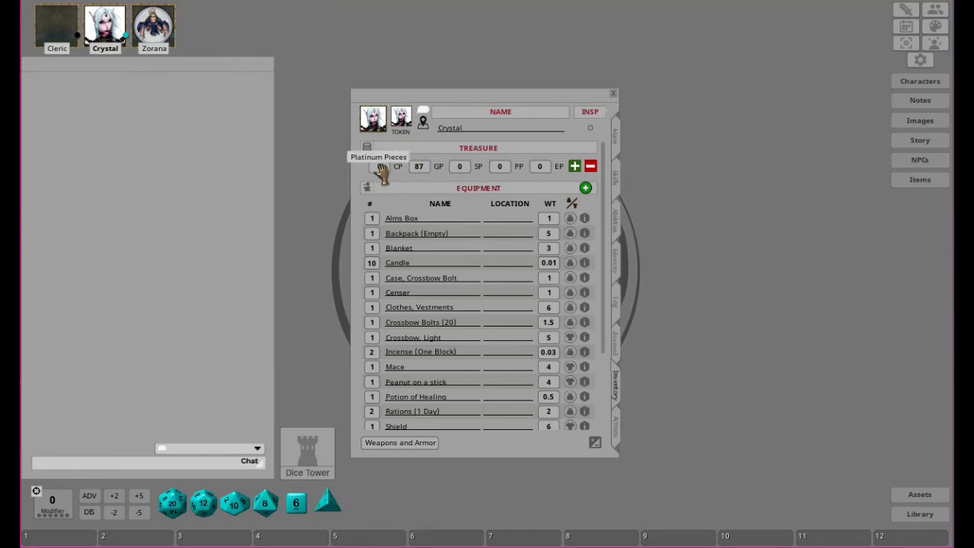
left_click(590, 166)
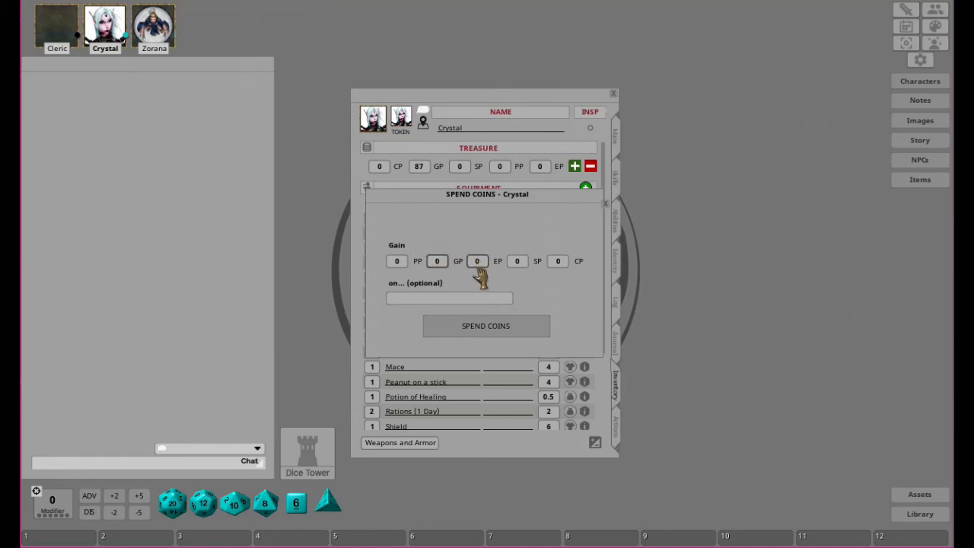
left_click(517, 262)
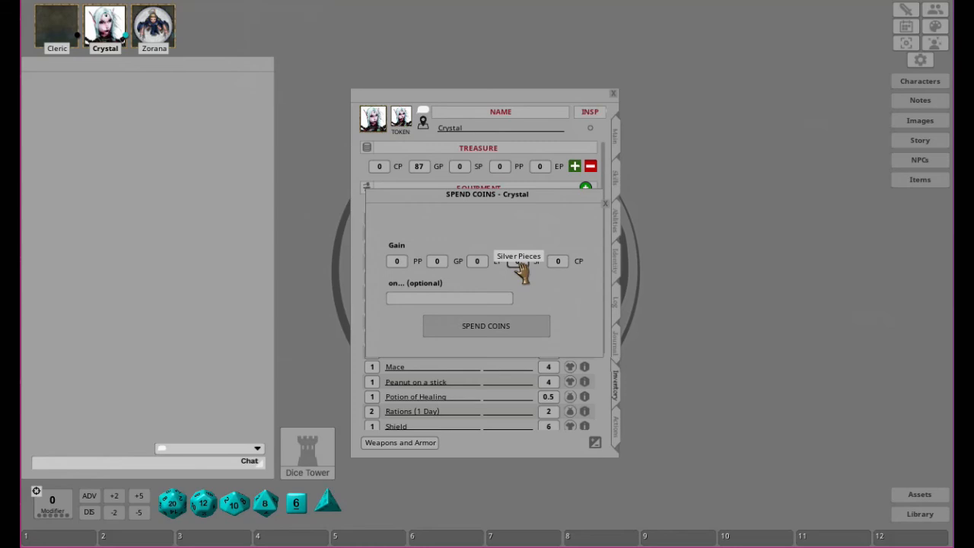
type("15")
left_click(559, 262)
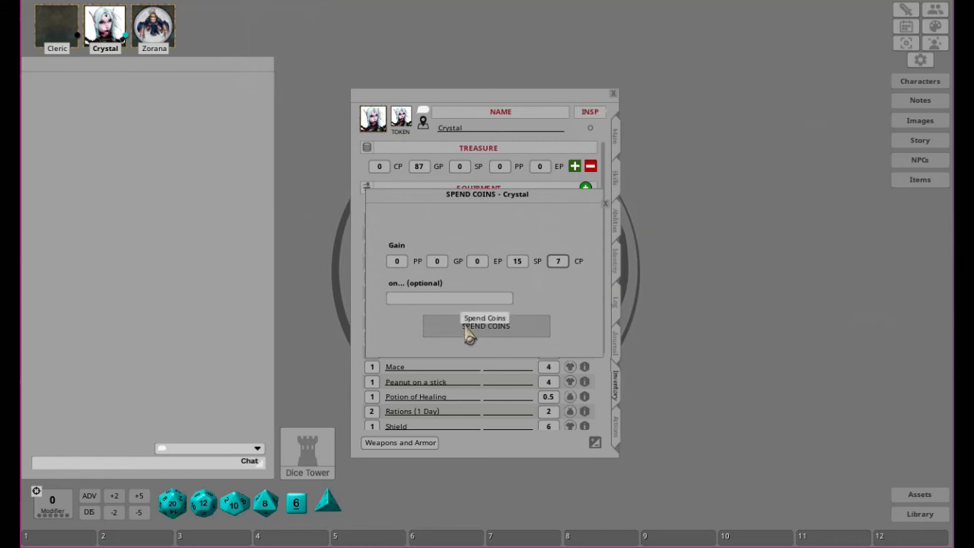
left_click(420, 301)
type("Bought stuff")
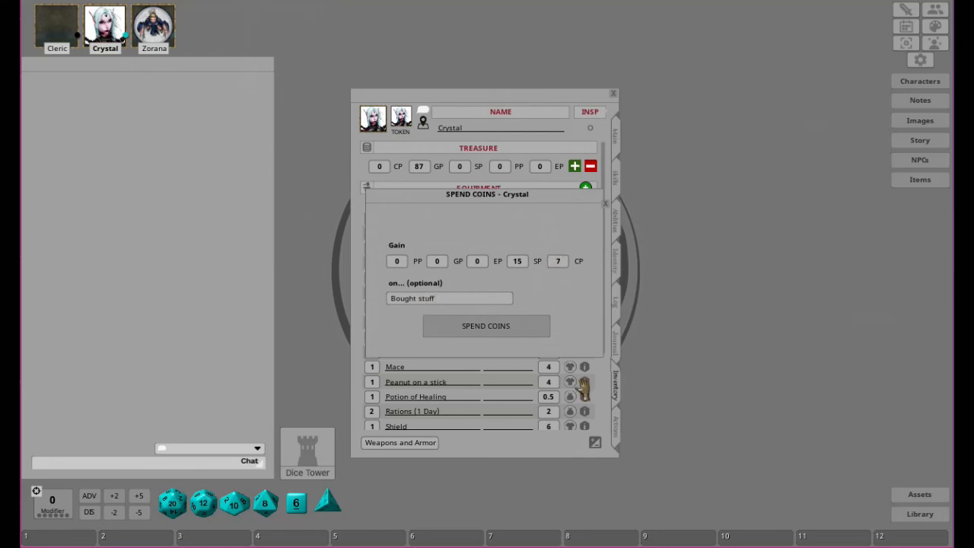
left_click(481, 335)
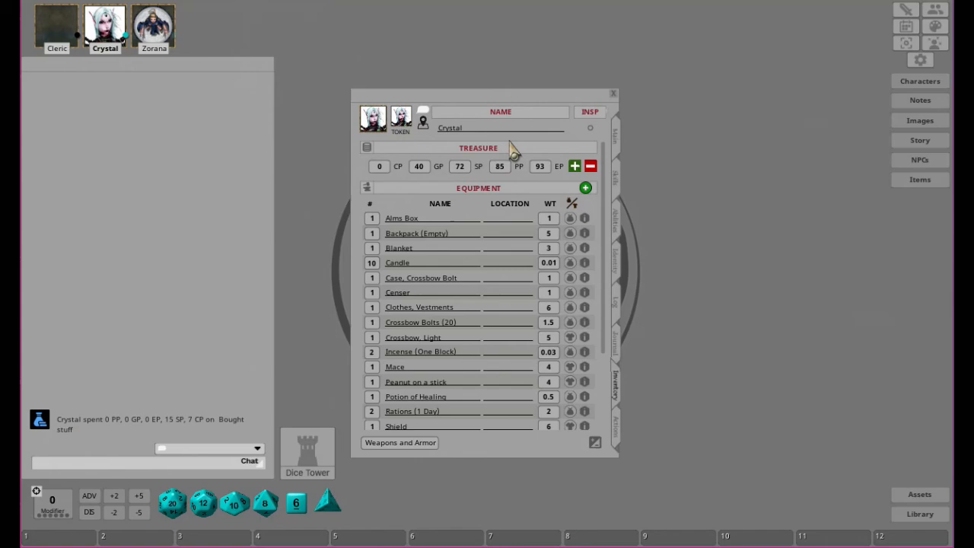
- Add 10 GP to Crystal's treasure with the reason "Found Gold!!!"
left_click(575, 167)
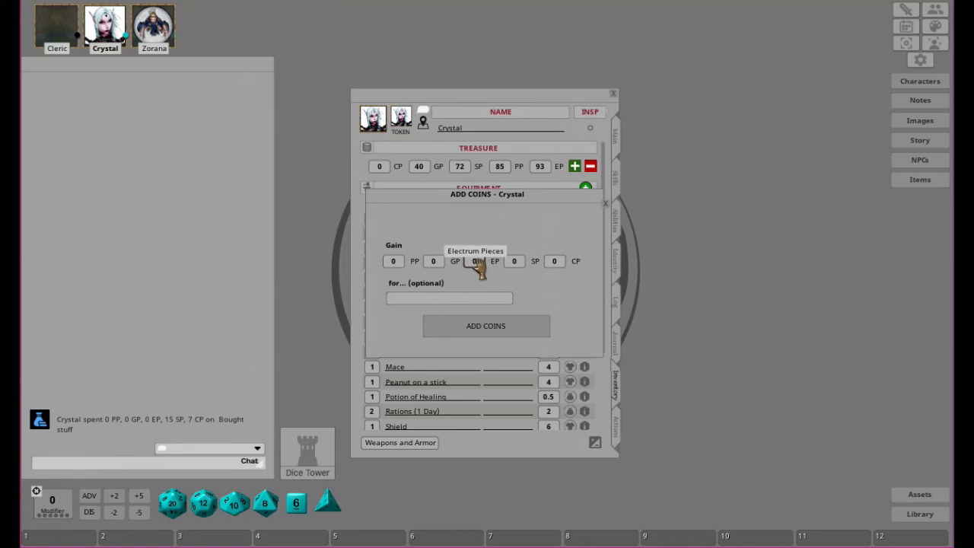
left_click(477, 263)
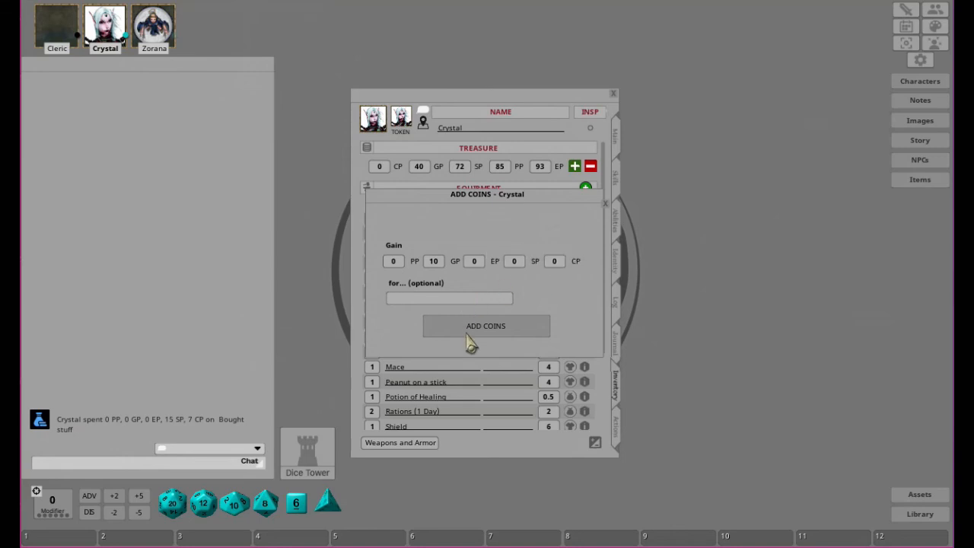
type("For")
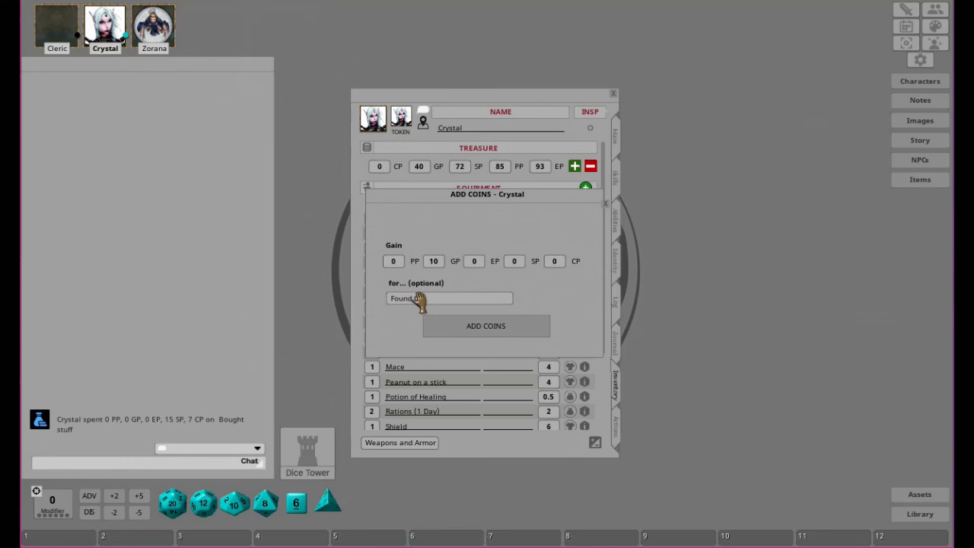
type("und Gold!!!")
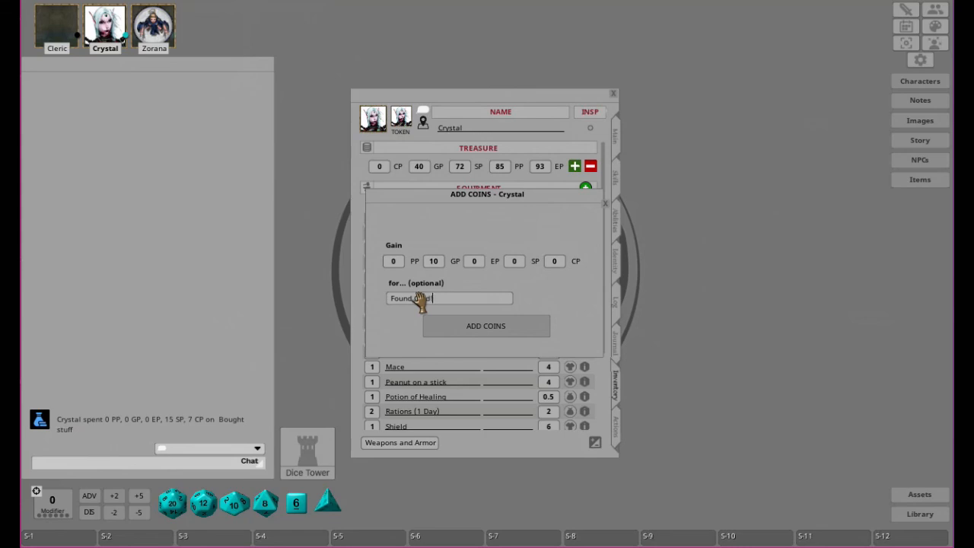
left_click(490, 338)
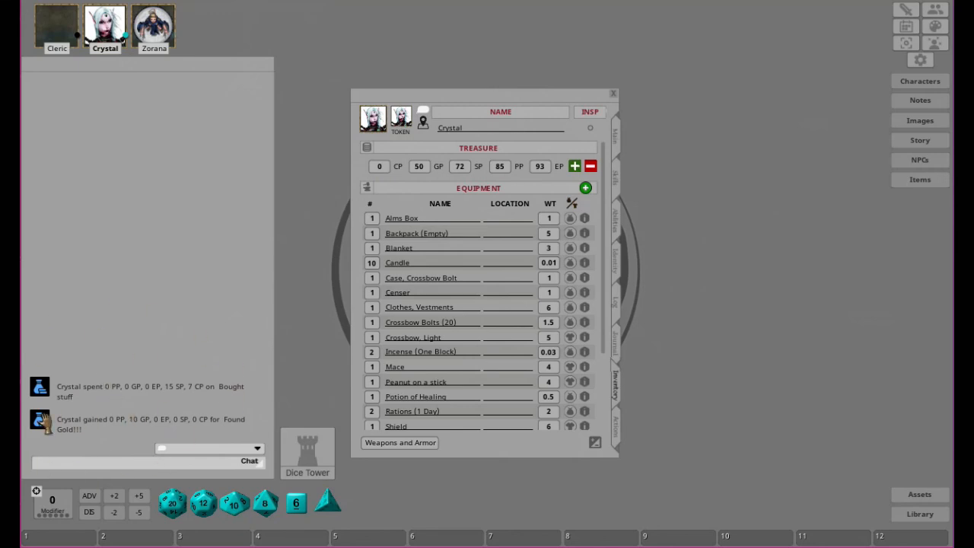
- View the Party Sheet's inventory and order pages from the player's client, and close the sheet
left_click(934, 11)
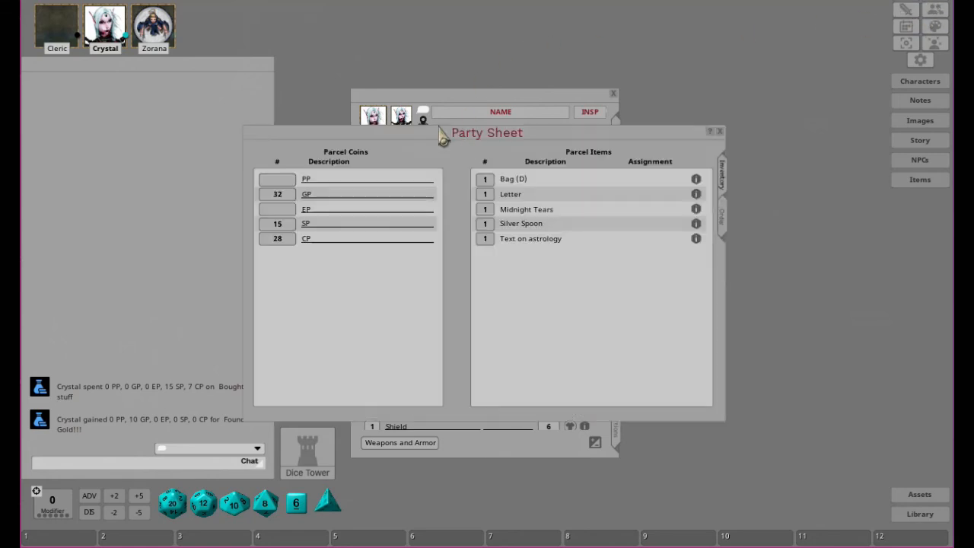
left_click(722, 225)
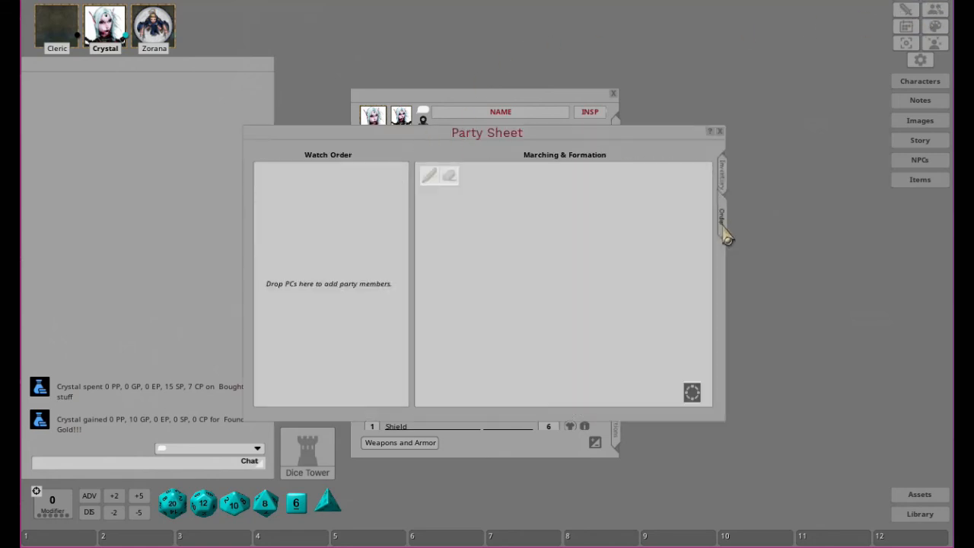
left_click(720, 132)
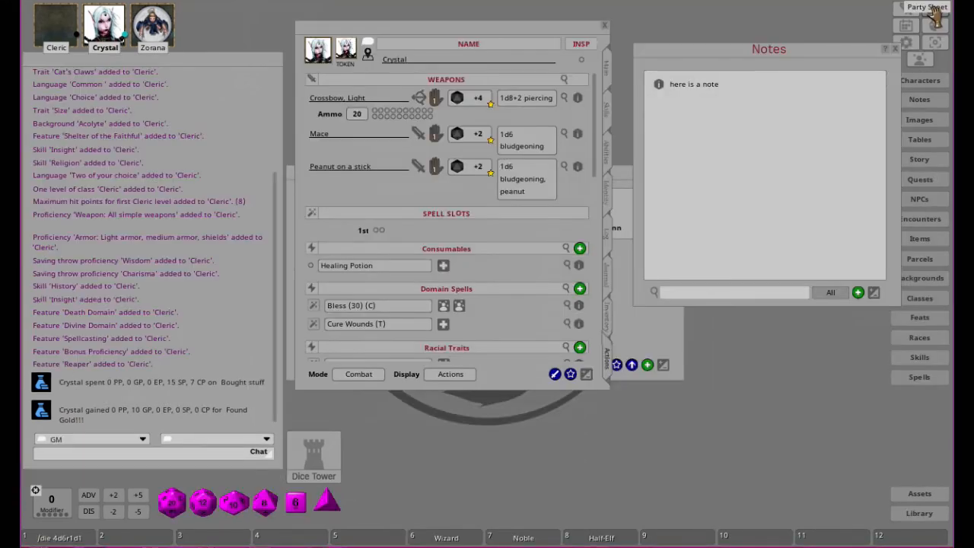
- In the GM's client, examine the Party Sheet's Add / Remove Coins dialog and its order and inventory pages, and close the sheet
left_click(935, 17)
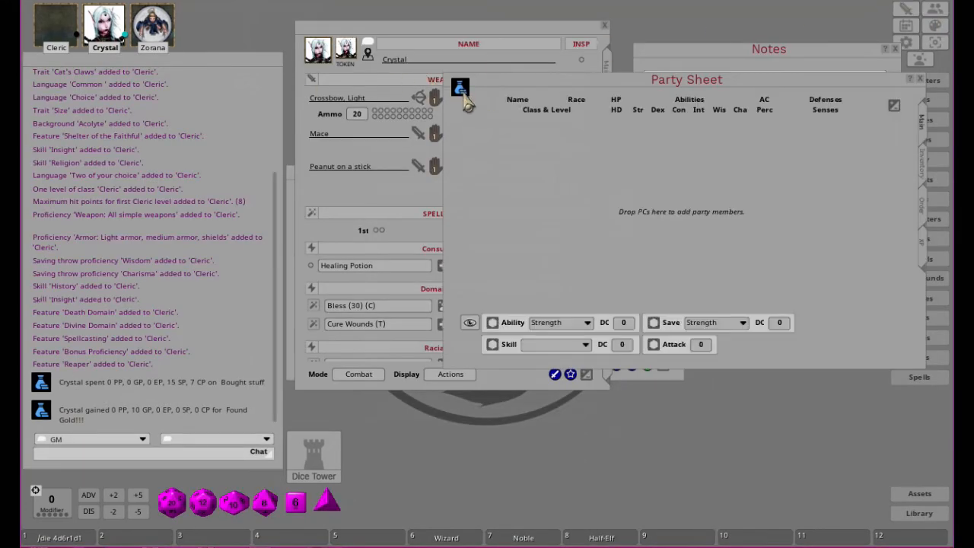
left_click(466, 99)
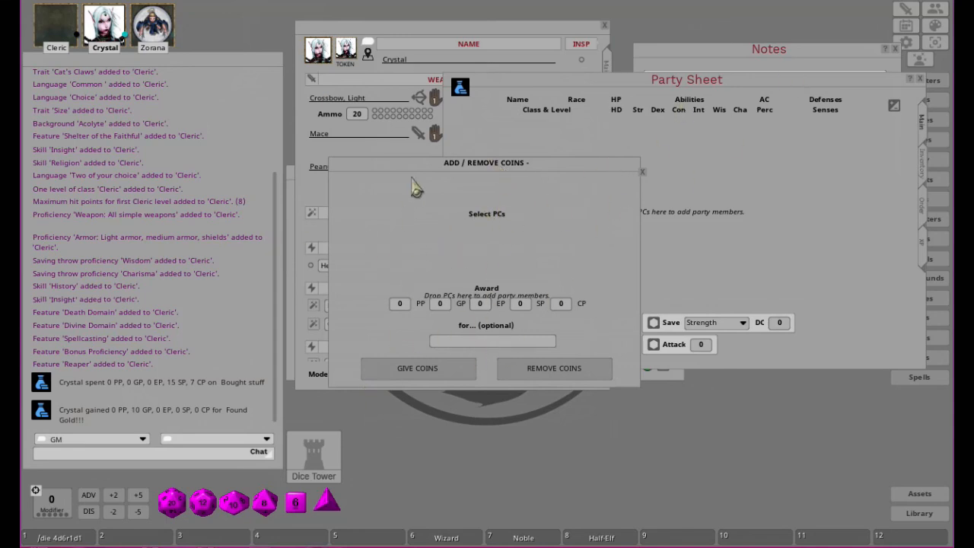
left_click(540, 373)
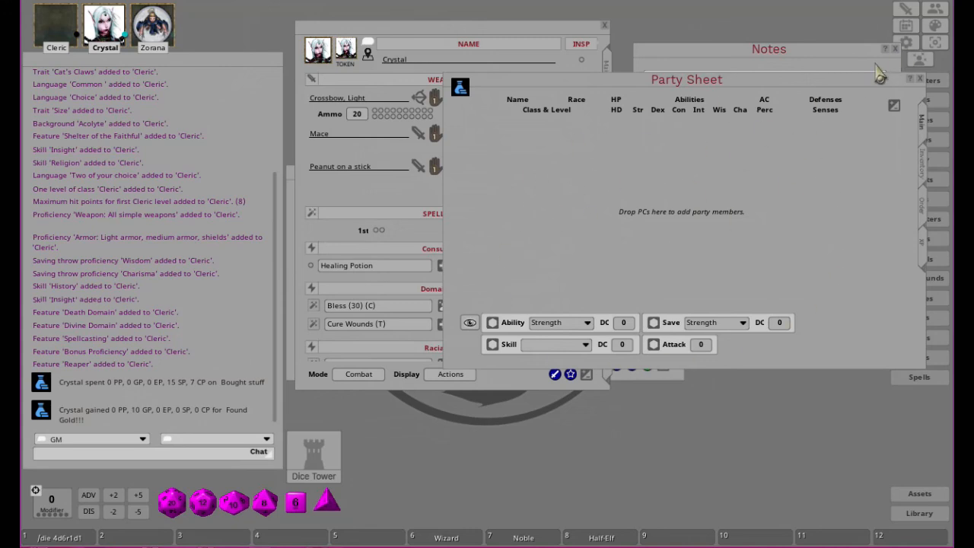
left_click(921, 190)
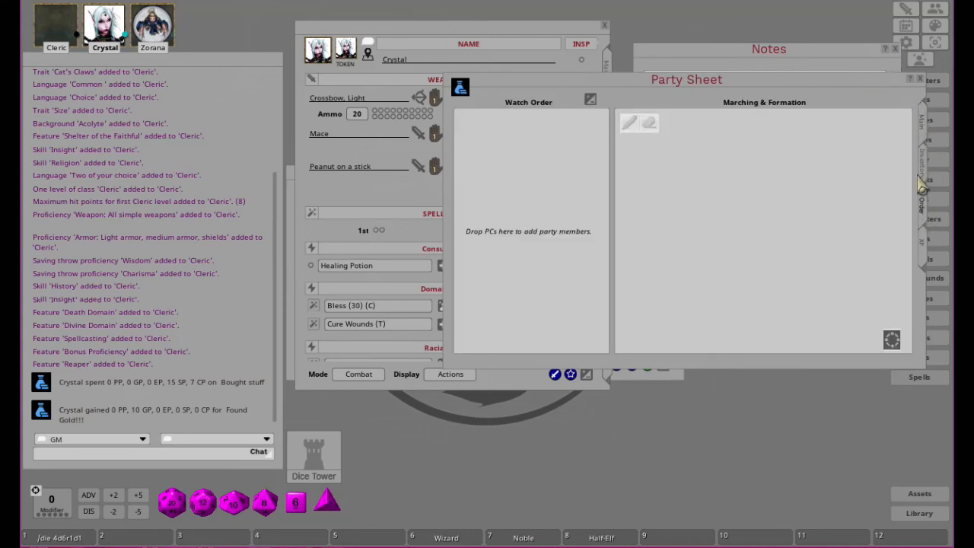
left_click(923, 172)
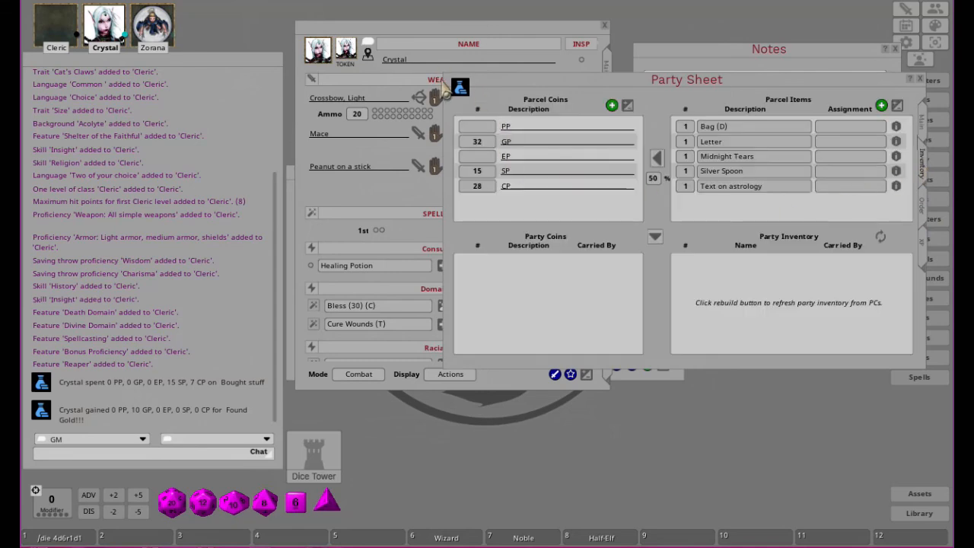
left_click(921, 79)
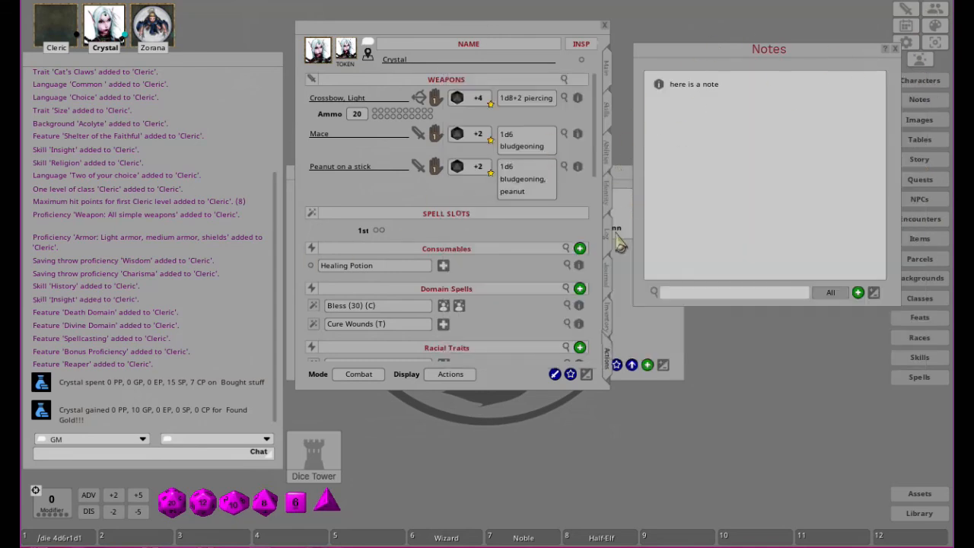
- View Crystal's equipment in the GM's client through the Requires Attunement, Adventuring Gear and All Items filters
left_click(609, 331)
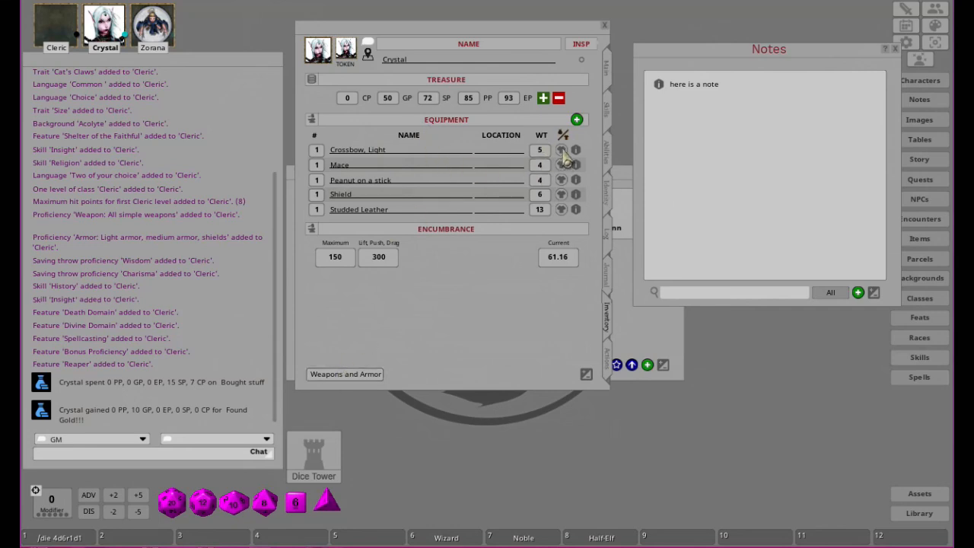
left_click(347, 377)
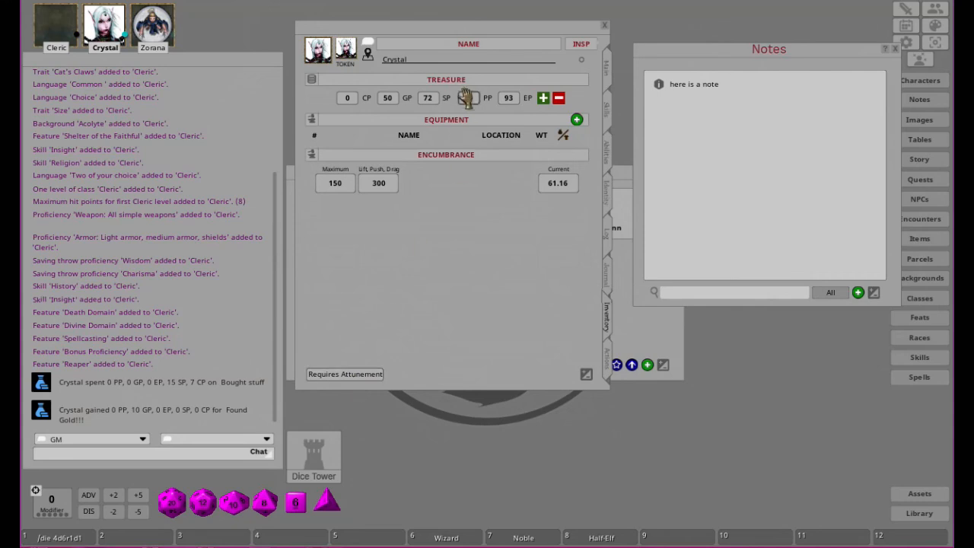
left_click(344, 375)
scroll(449, 179, "down", 2)
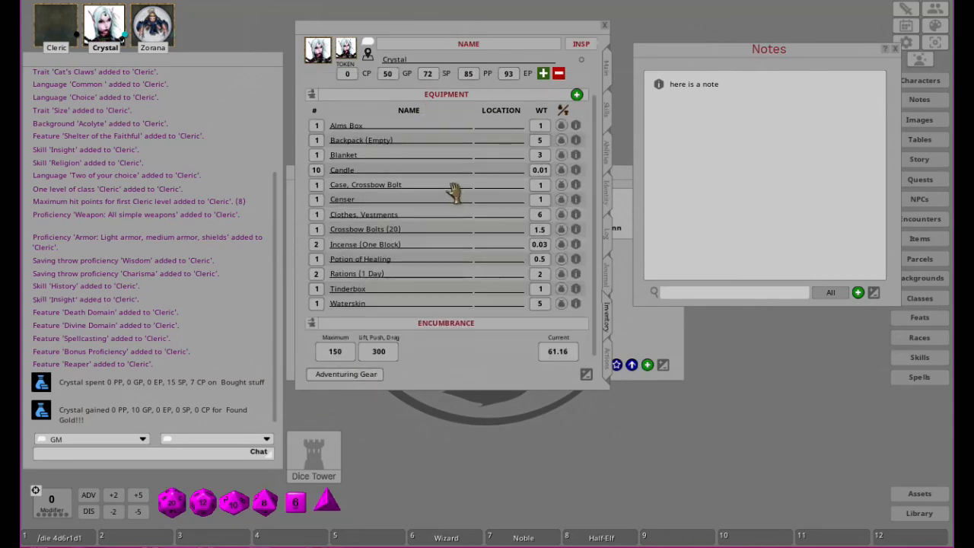
scroll(456, 217, "up", 2)
left_click(354, 376)
scroll(502, 224, "down", 3)
scroll(491, 240, "up", 3)
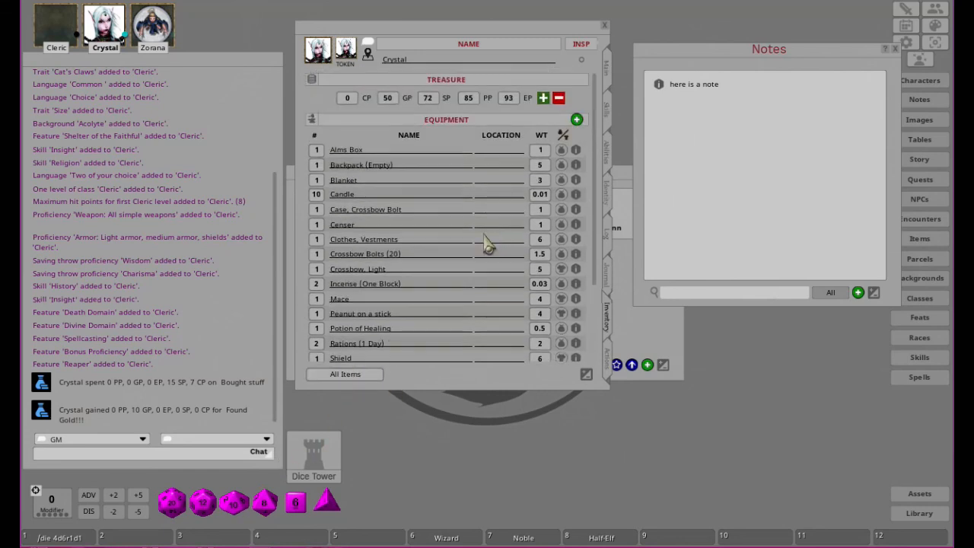
- Check Crystal's equipment through the Carried, Not Carried, Magical, Weapons and Armor, and Adventuring Gear filters, ending on All Items
left_click(342, 377)
left_click(347, 381)
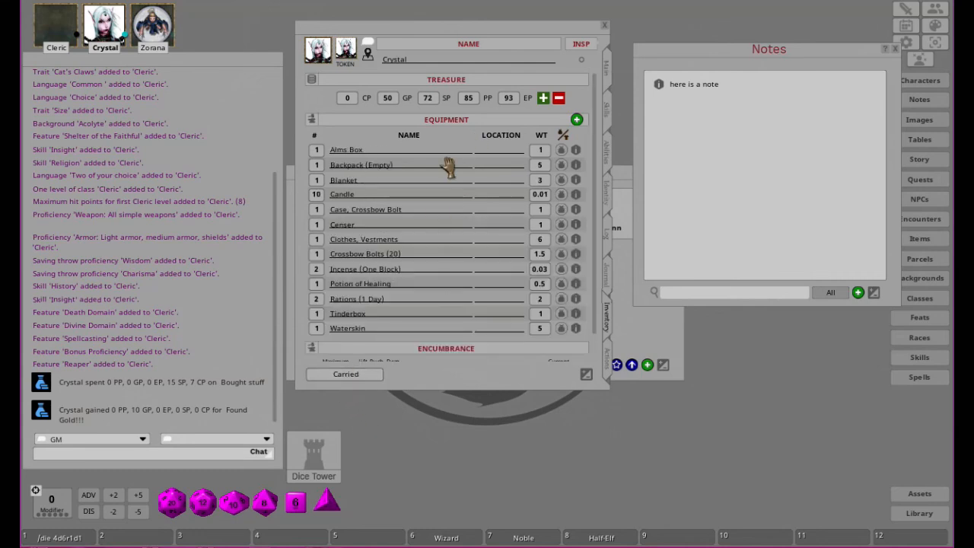
scroll(440, 221, "down", 2)
left_click(349, 377)
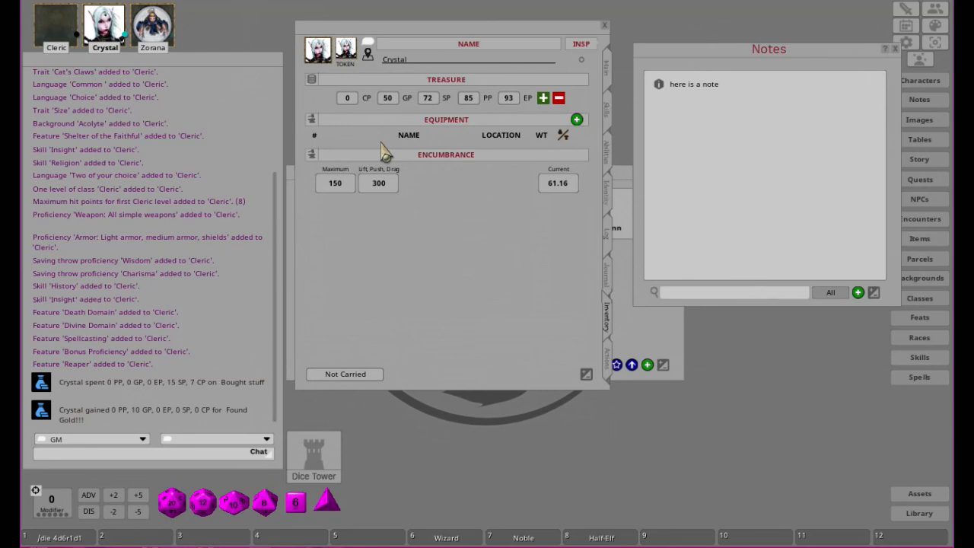
left_click(354, 375)
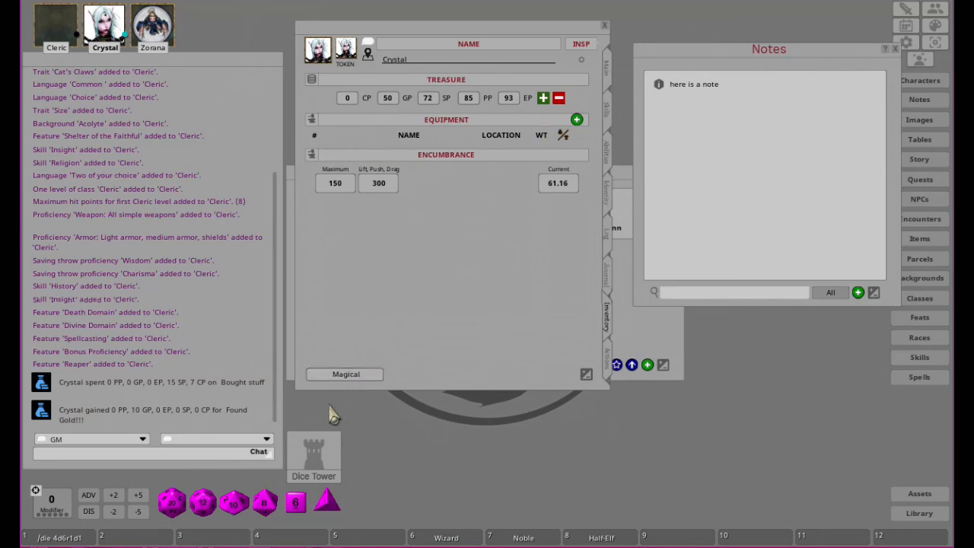
left_click(354, 376)
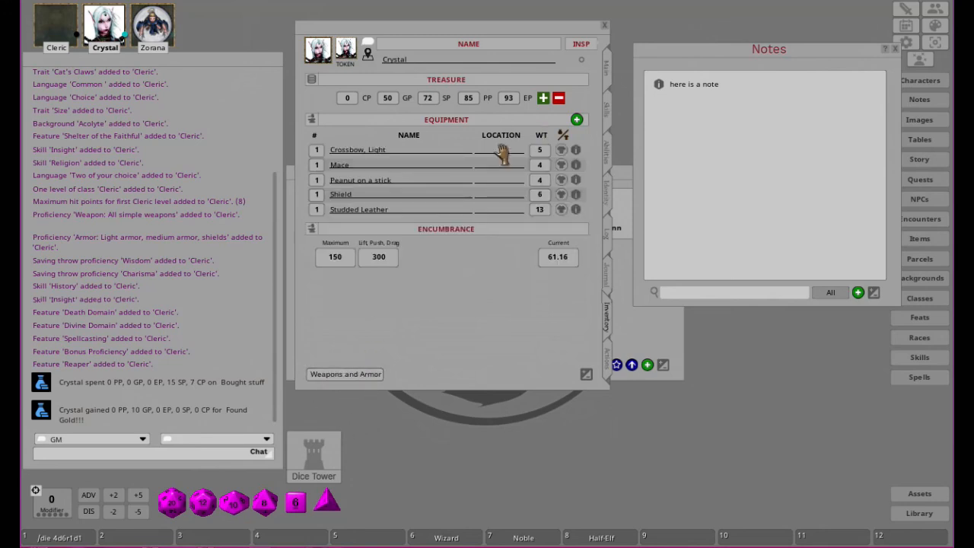
left_click(351, 382)
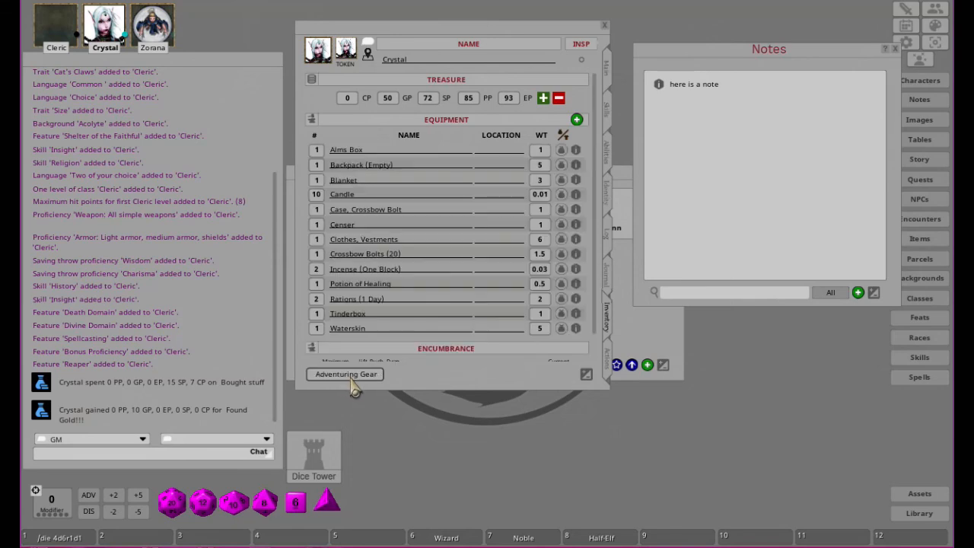
left_click(352, 383)
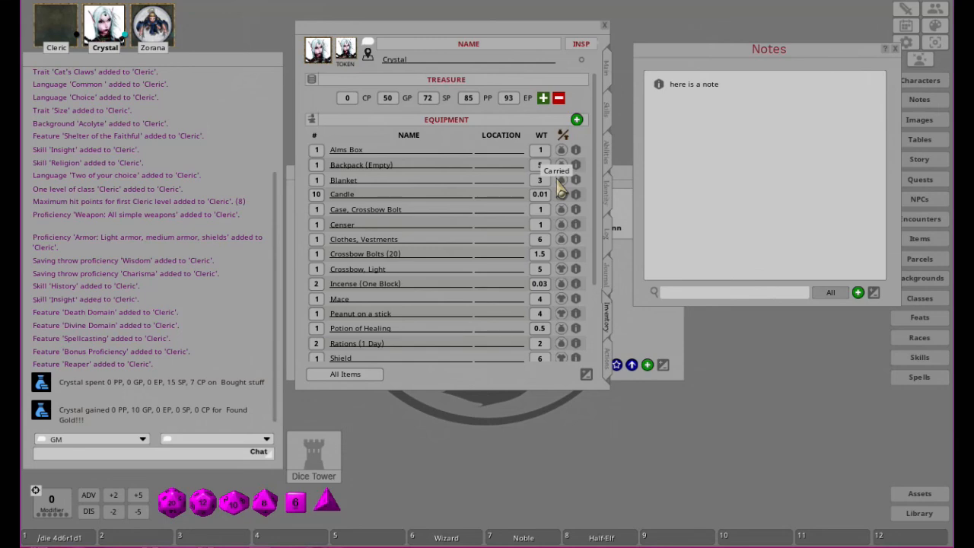
- Close the Notes list, Crystal's sheet and the Character Selection window to clear the GM's desktop
left_click(896, 49)
left_click(604, 25)
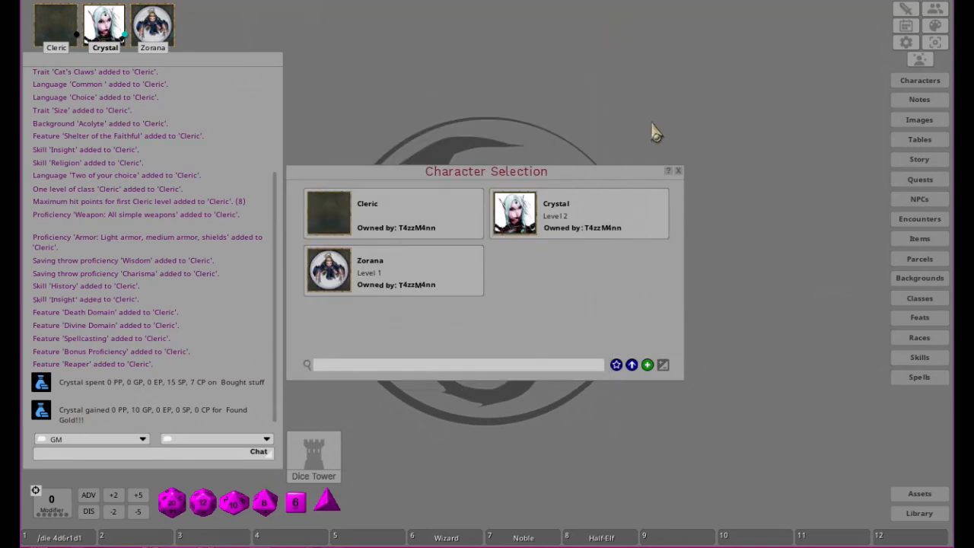
left_click(678, 171)
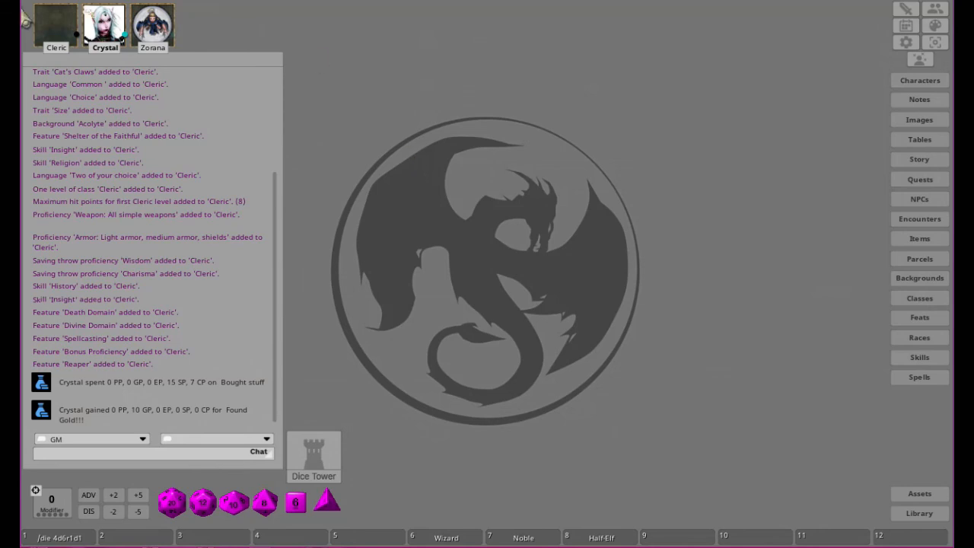
left_click(30, 18)
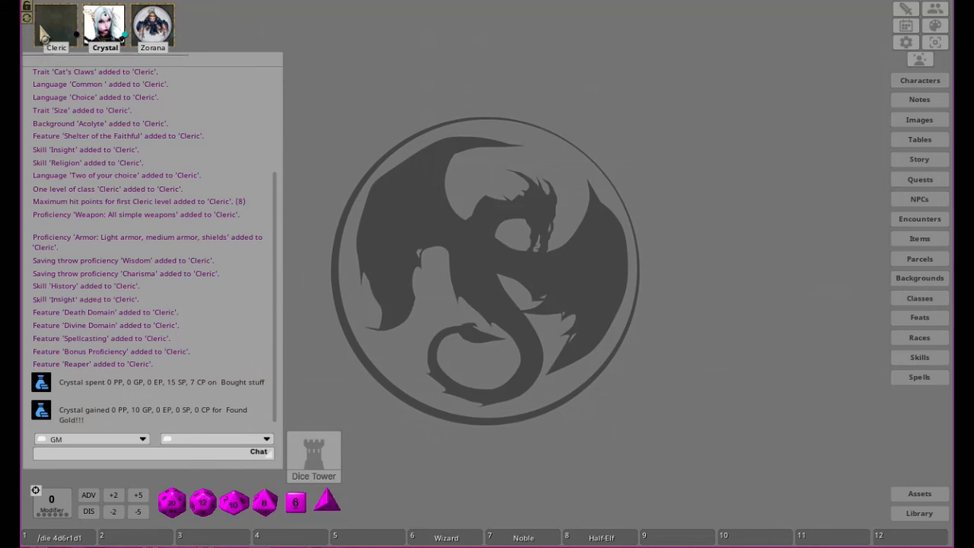